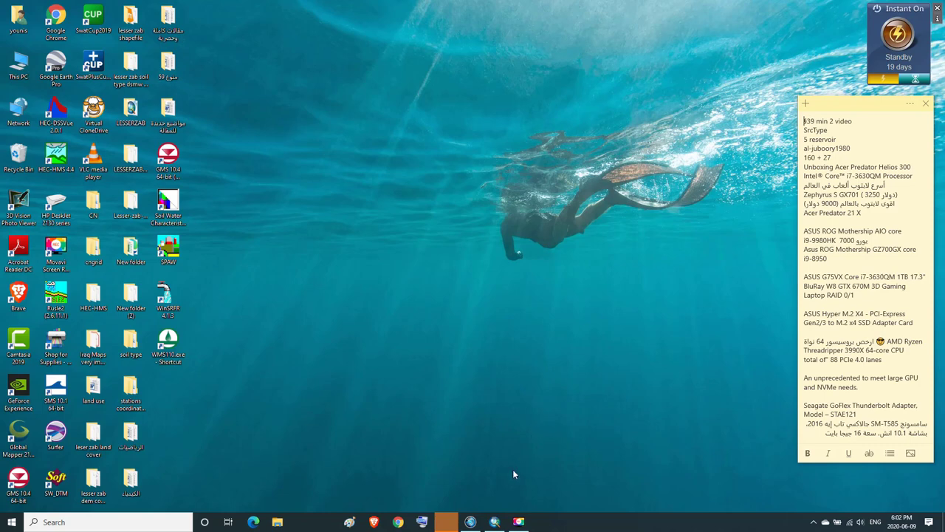
Switch to the LESSERZAB map in ArcMap and review the available parameter commands, including Subbasin Parameters from Raster
mouse_move(495, 523)
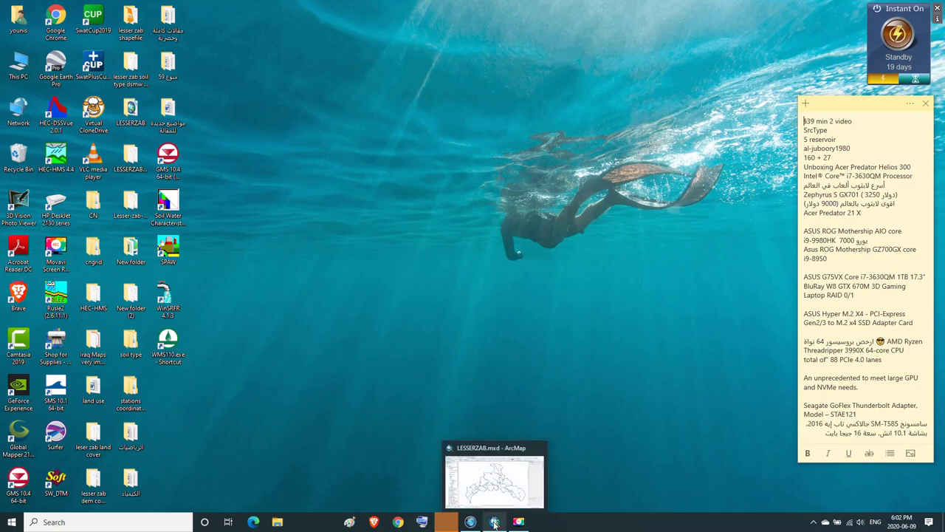
click(495, 523)
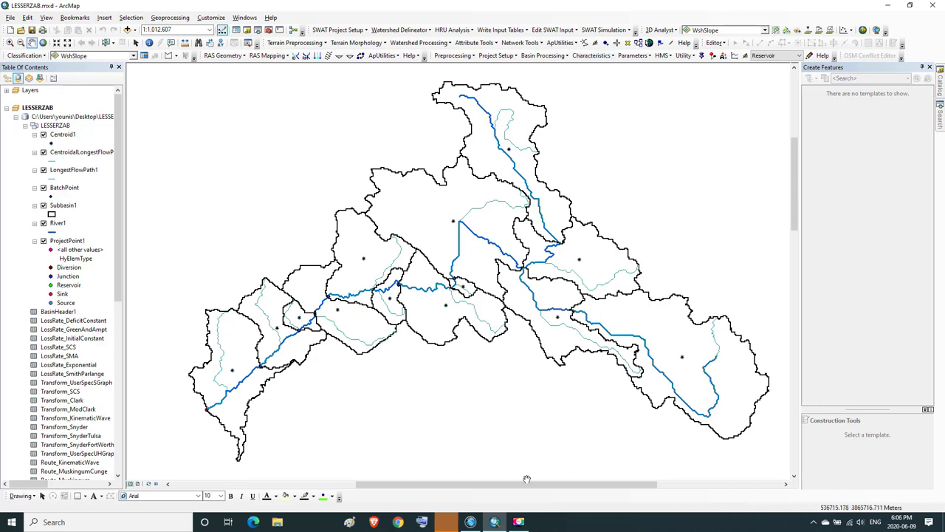
click(650, 57)
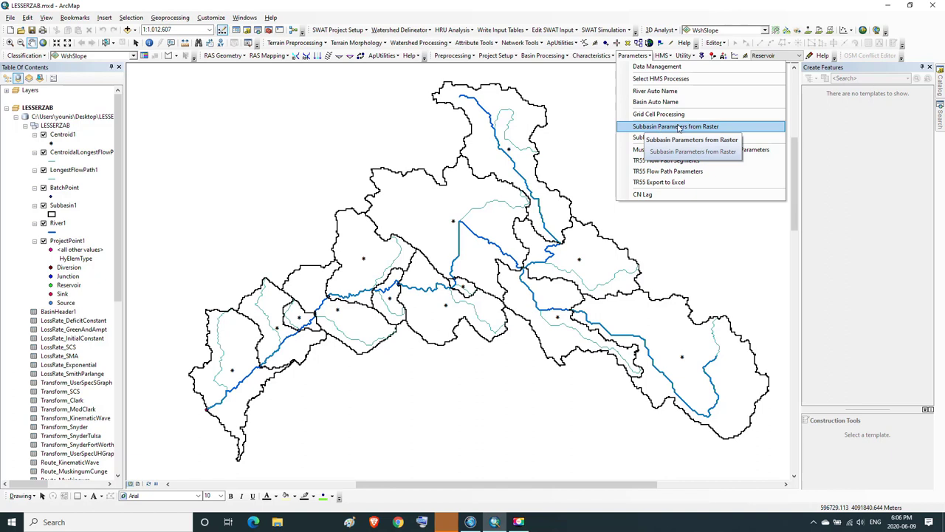
click(634, 55)
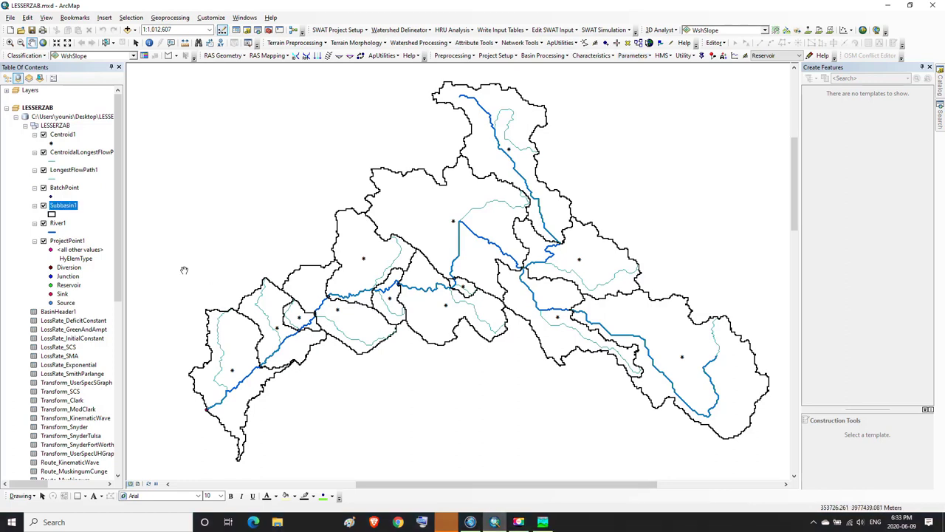
Inspect the Subbasin1 layer's attribute table at full size, then close it
right_click(68, 210)
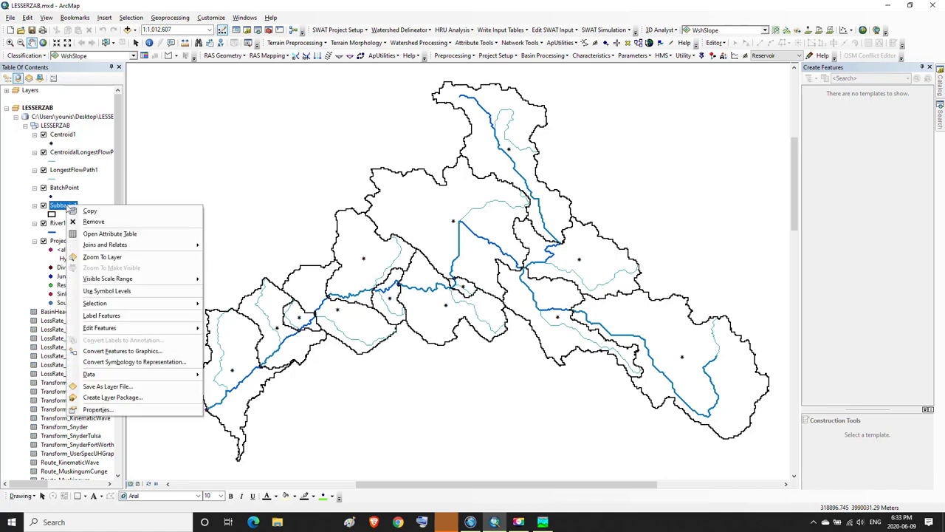
click(89, 234)
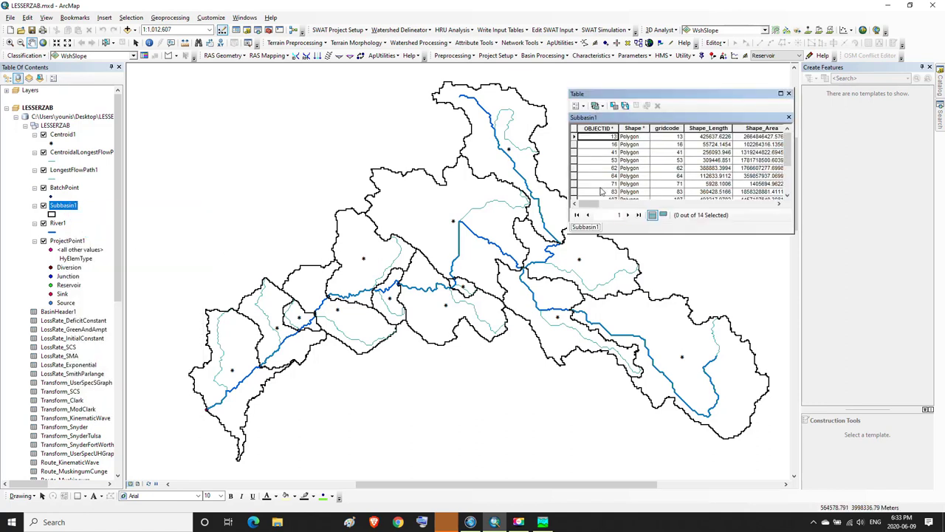
click(781, 95)
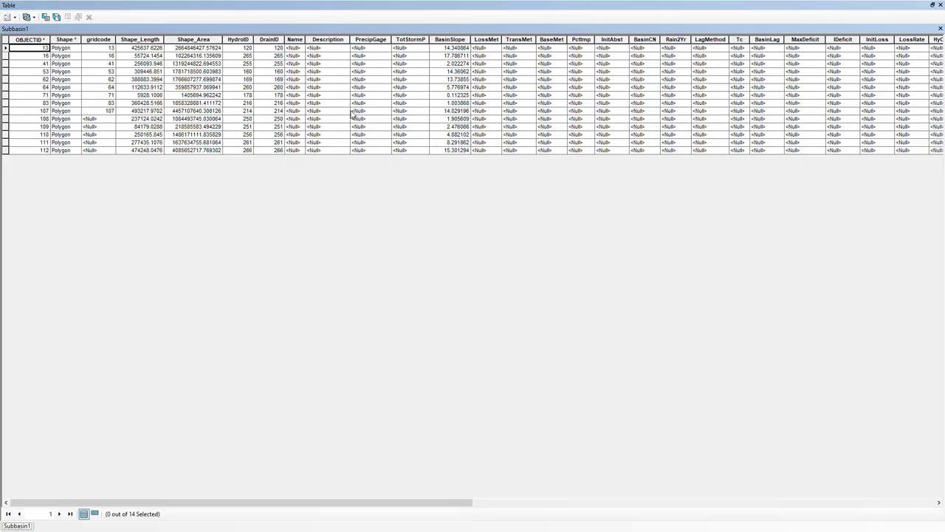
click(933, 5)
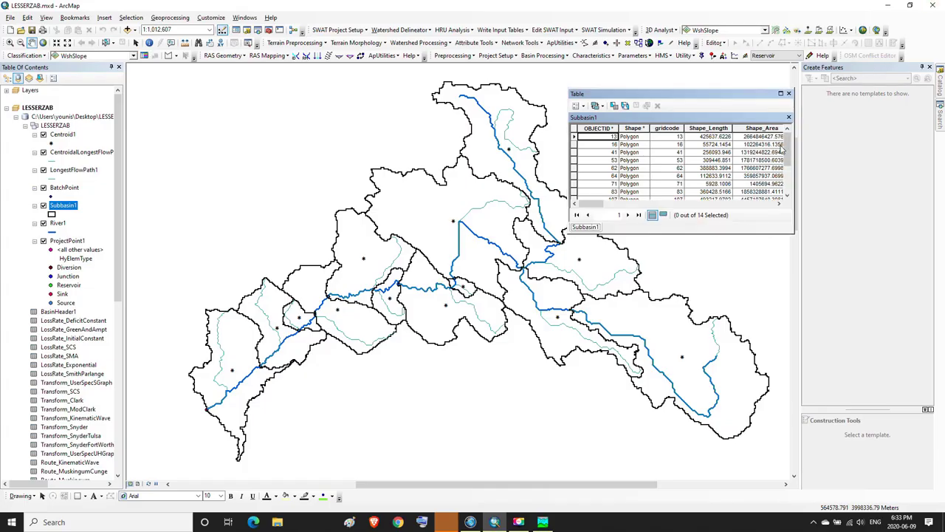
click(789, 93)
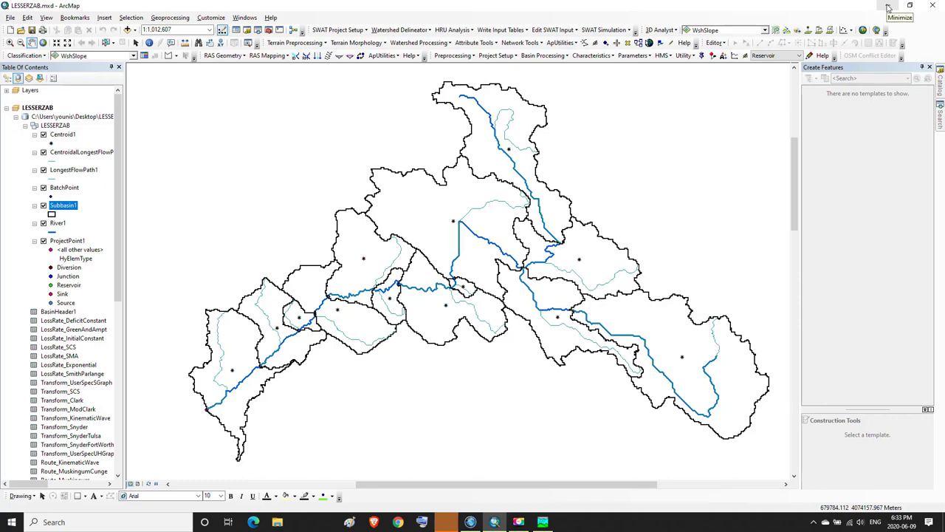
Switch to File Explorer and open the "Desktop important 25" folder on the SIMPLE (E:) drive
click(889, 8)
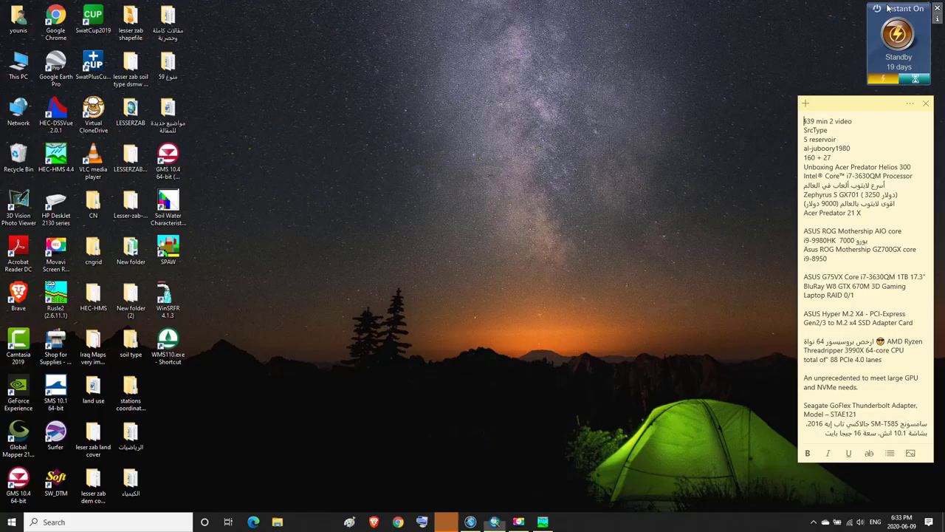
double_click(22, 68)
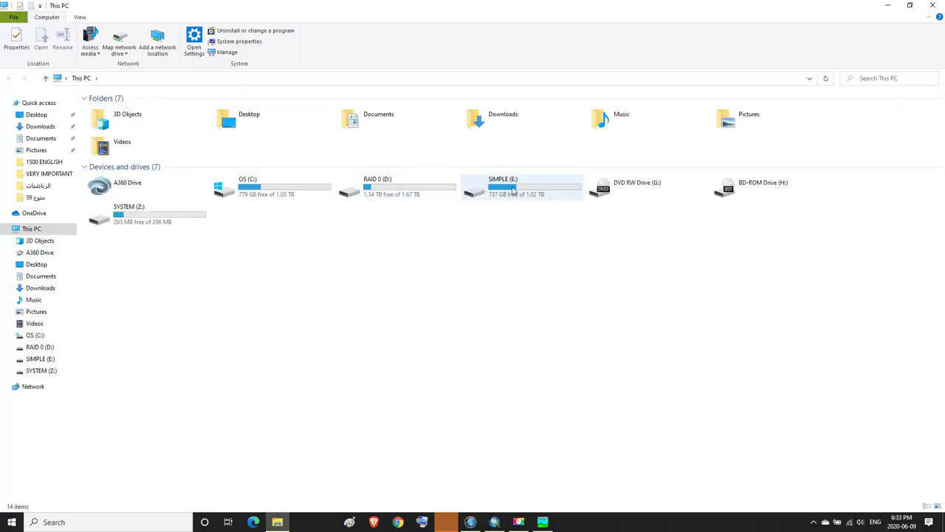
click(514, 189)
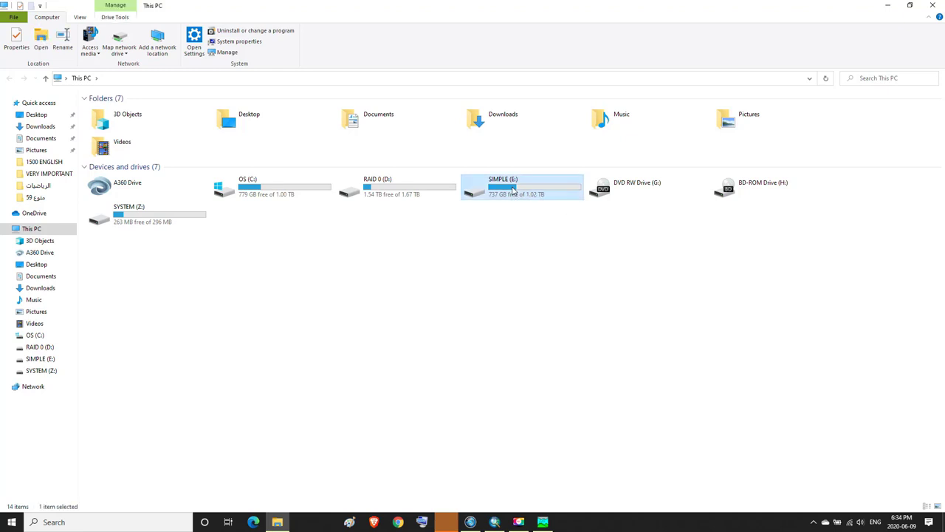
double_click(514, 190)
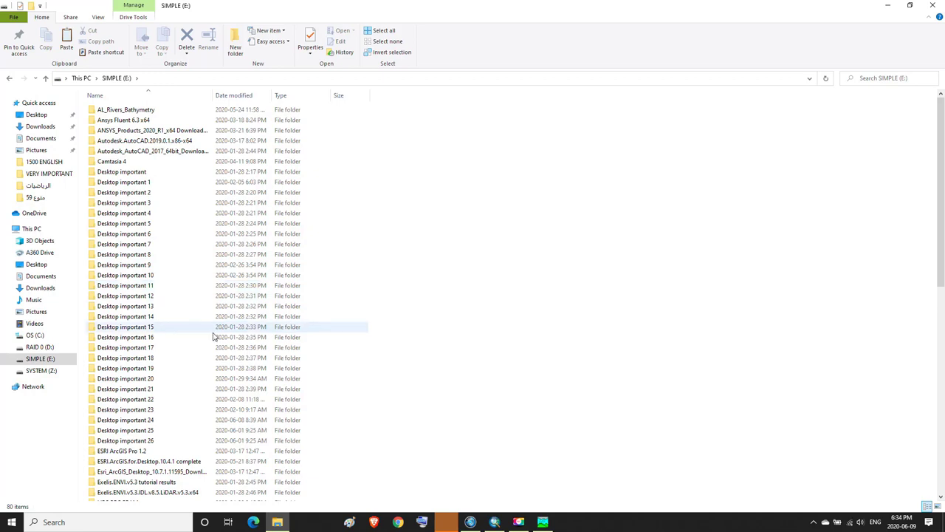
click(134, 432)
double_click(134, 432)
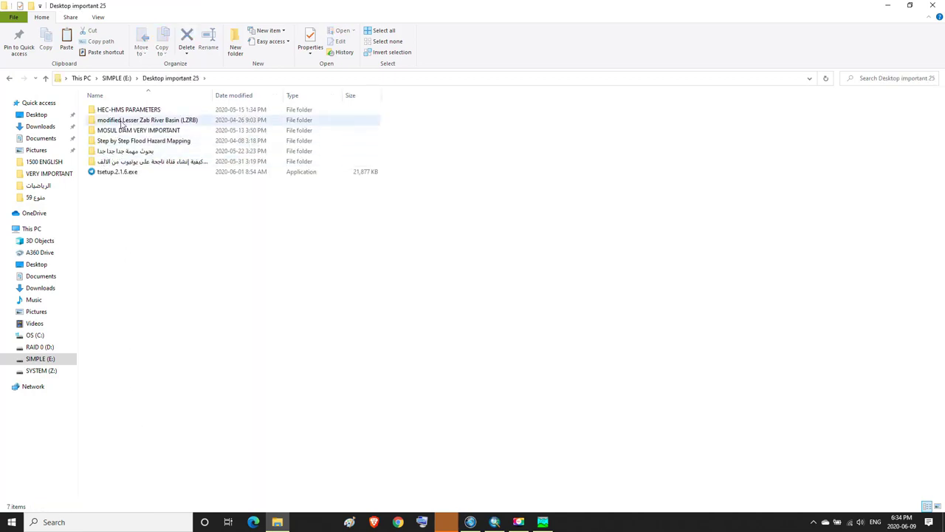
Open the "MODIFIED HEC-HMS AND HEC-GEOHMS FOR LESSER ZAB" folder inside "modified Lesser Zab River Basin (LZRB)"
click(122, 122)
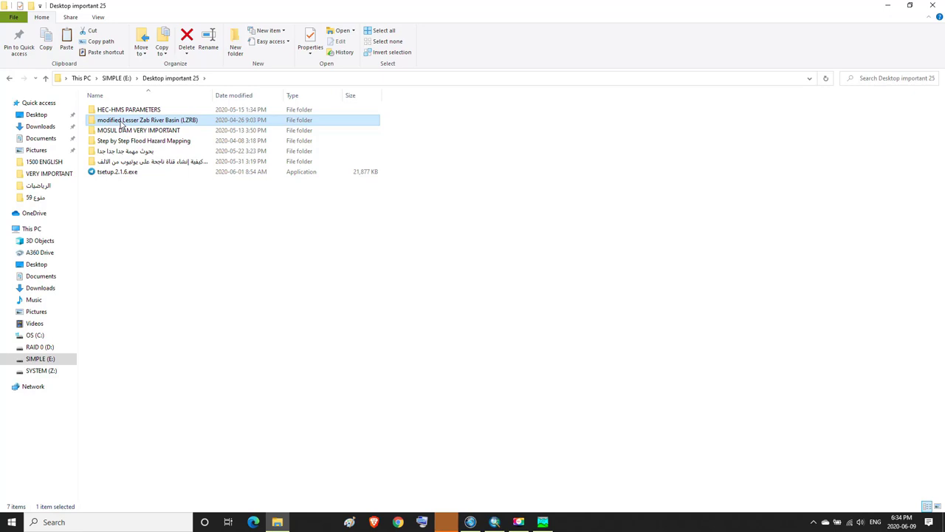
double_click(122, 122)
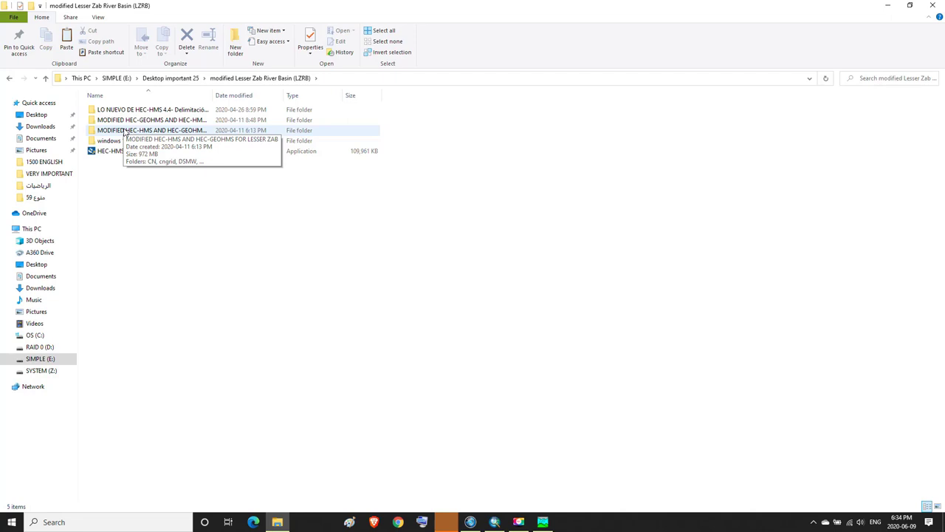
double_click(125, 133)
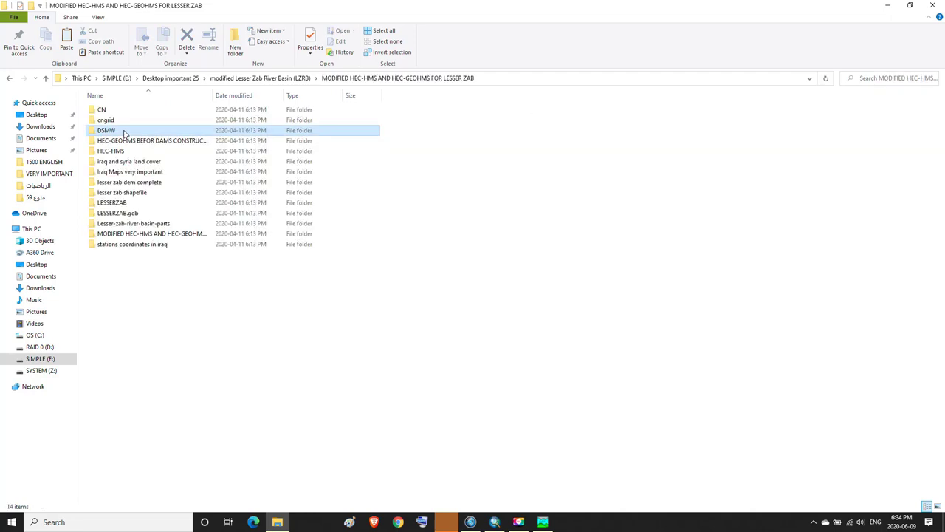
click(125, 133)
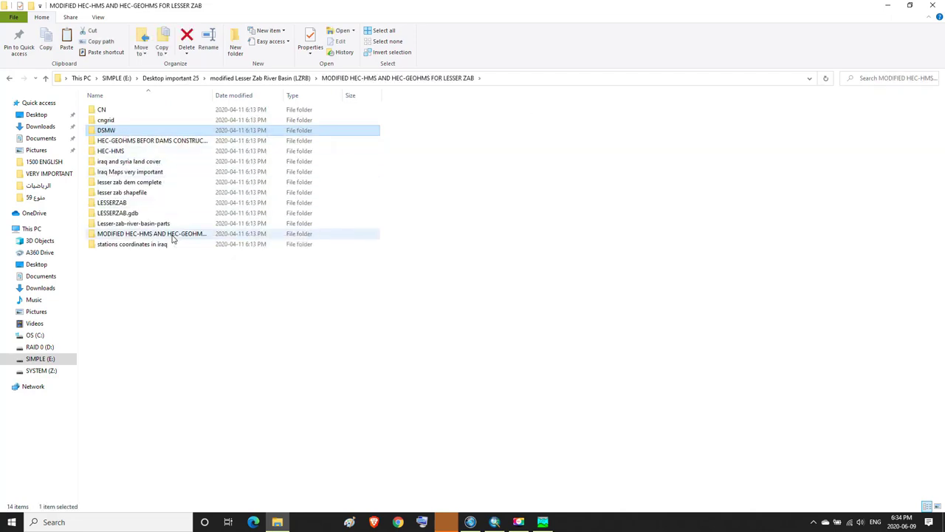
Check the subfolders of the CN folder, go back to its parent folder, and minimize the window
click(105, 112)
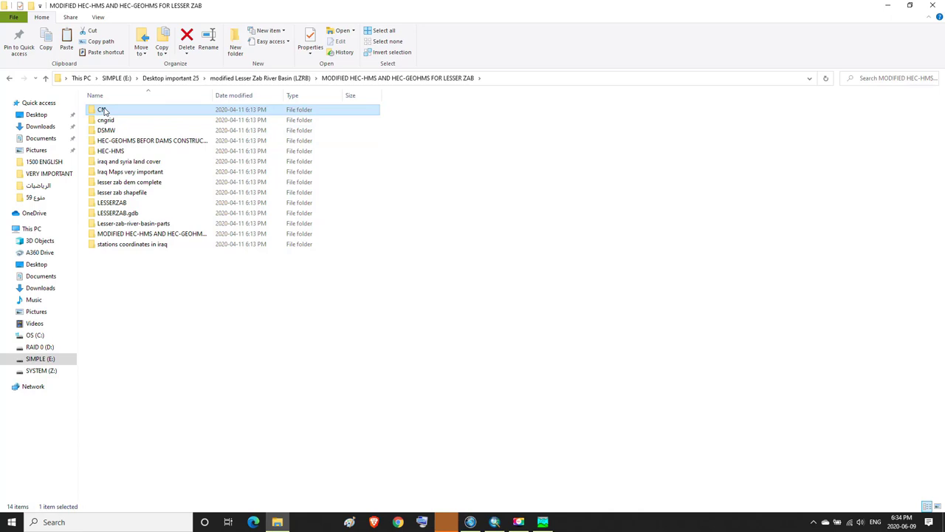
double_click(105, 110)
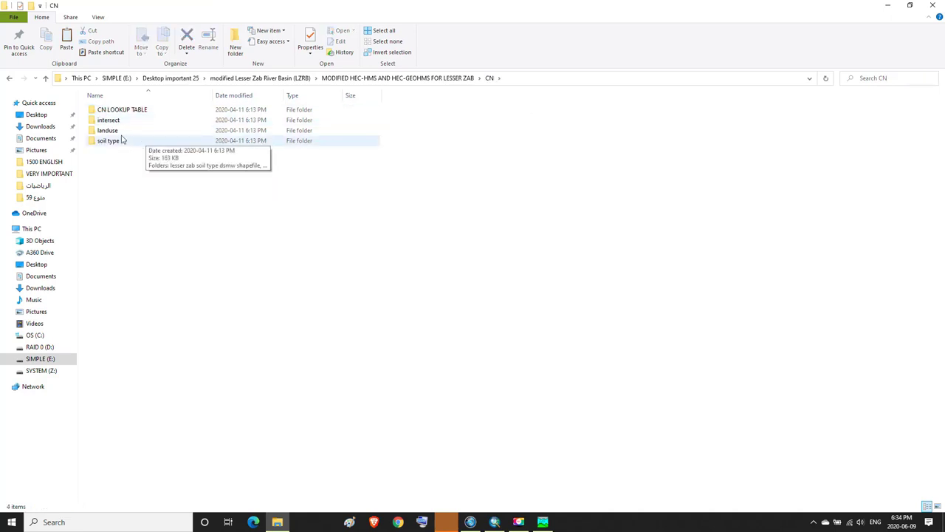
click(9, 79)
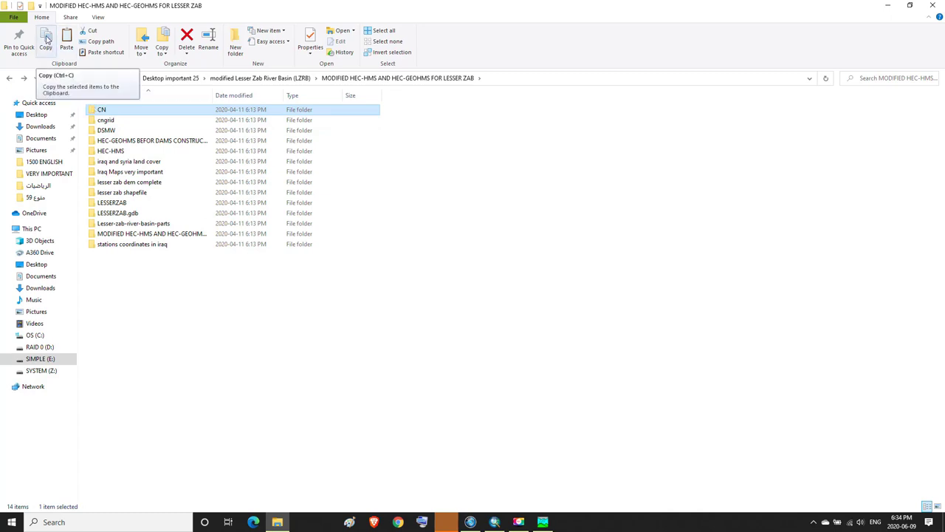
click(890, 5)
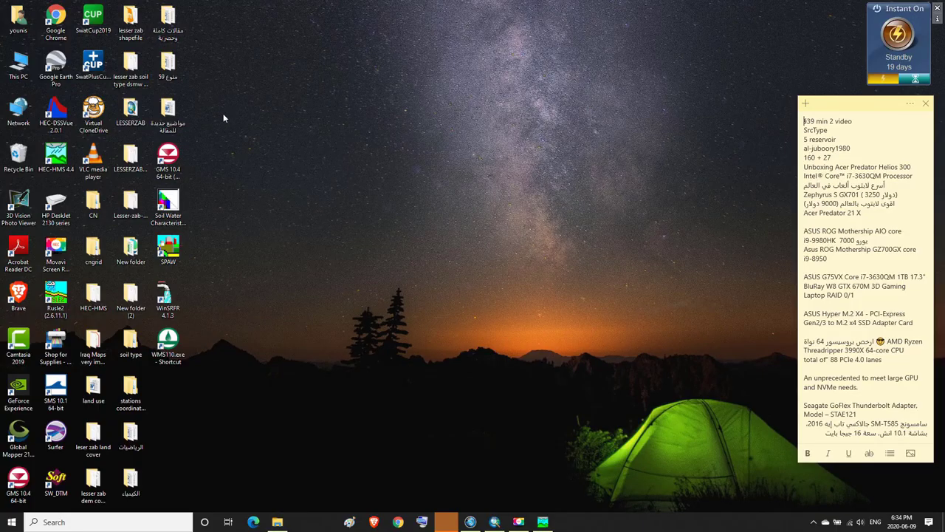
Open the desktop's CN folder and go into landuse, then GLOBCOVER_USGS_LULC_200901_200912_V2.3.color
click(95, 205)
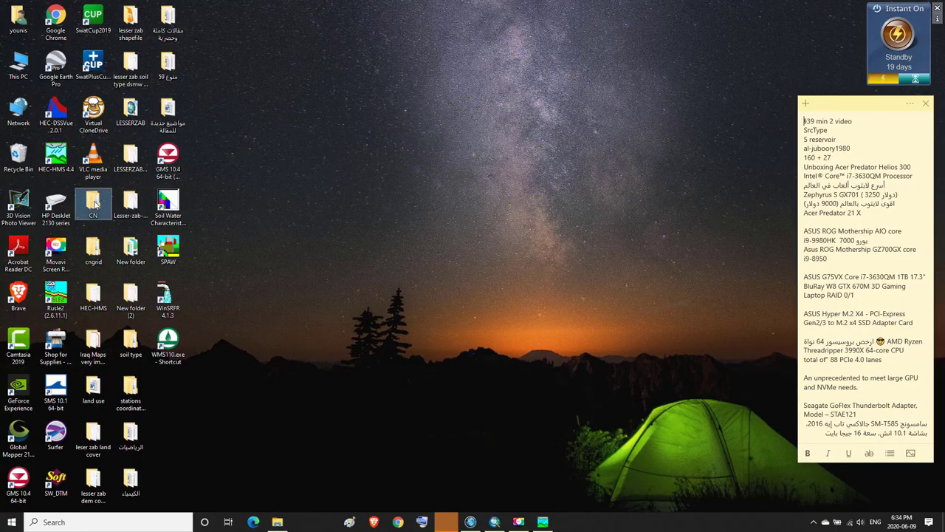
right_click(281, 165)
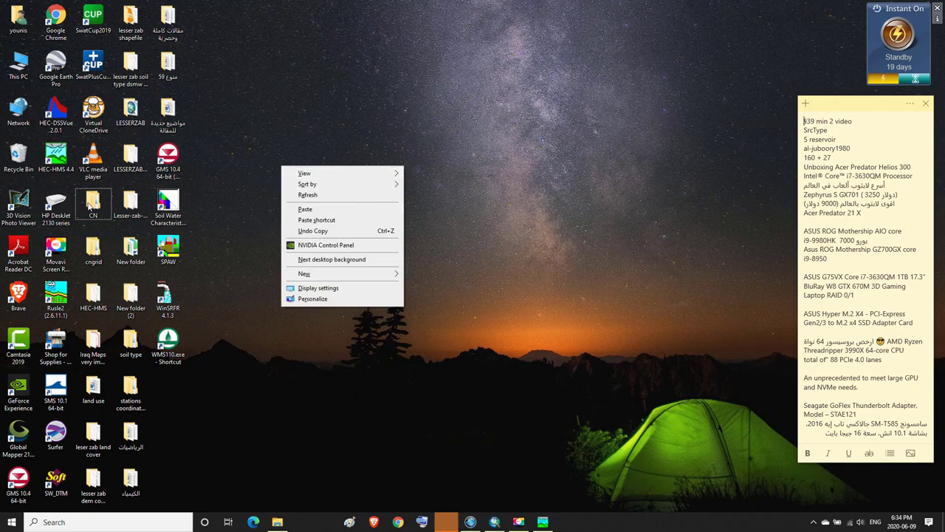
click(93, 206)
double_click(94, 205)
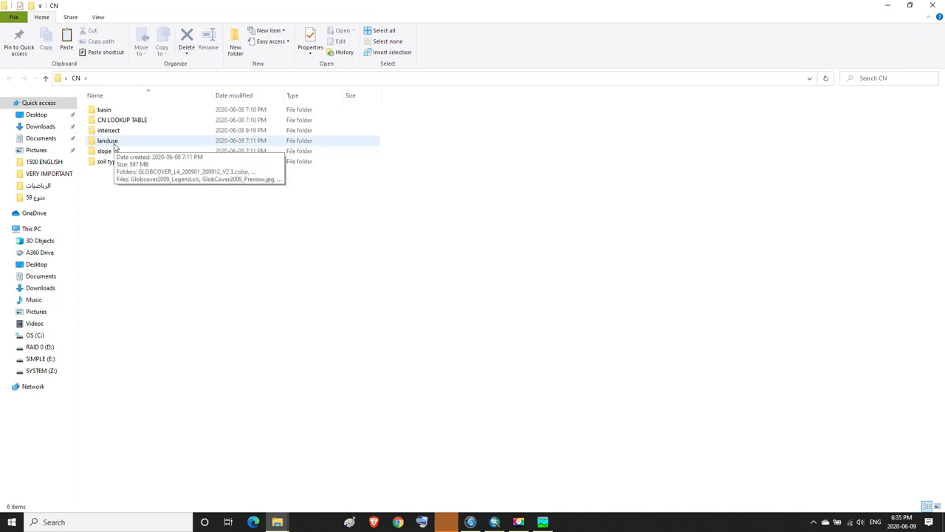
double_click(114, 147)
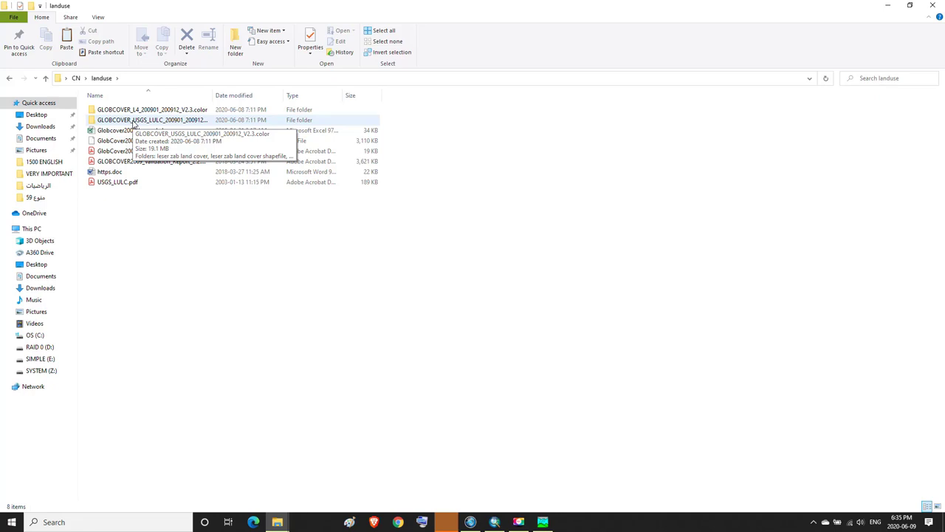
double_click(133, 121)
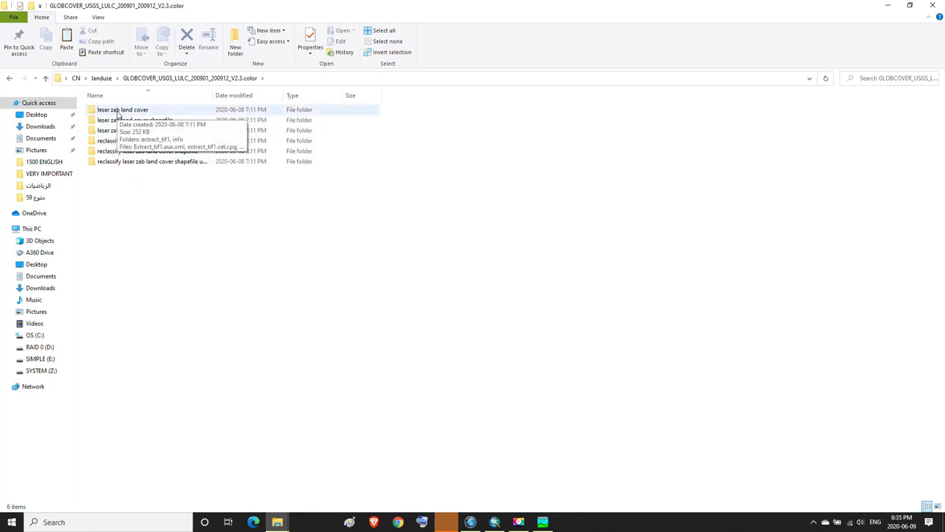
Locate the "leser zab land cover" folder in the GLOBCOVER_USGS_LULC data and its counterpart on the desktop
click(118, 114)
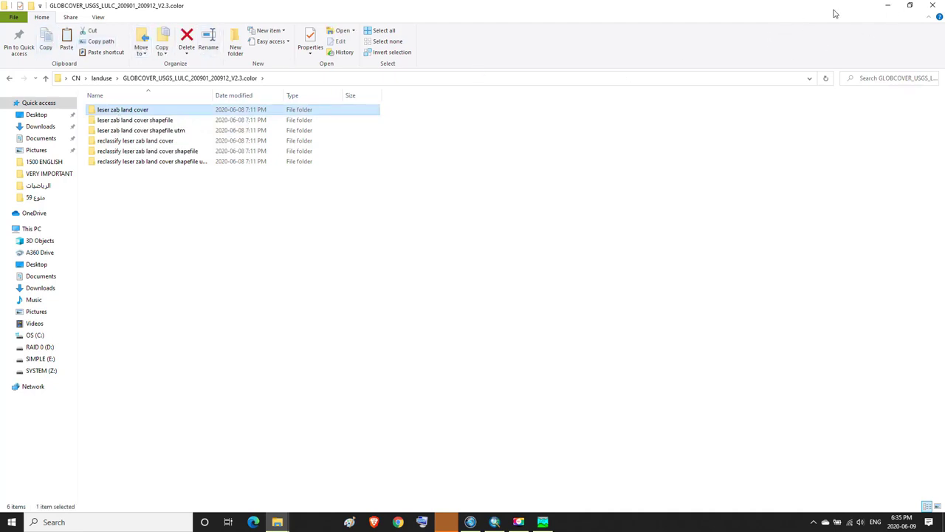
click(888, 6)
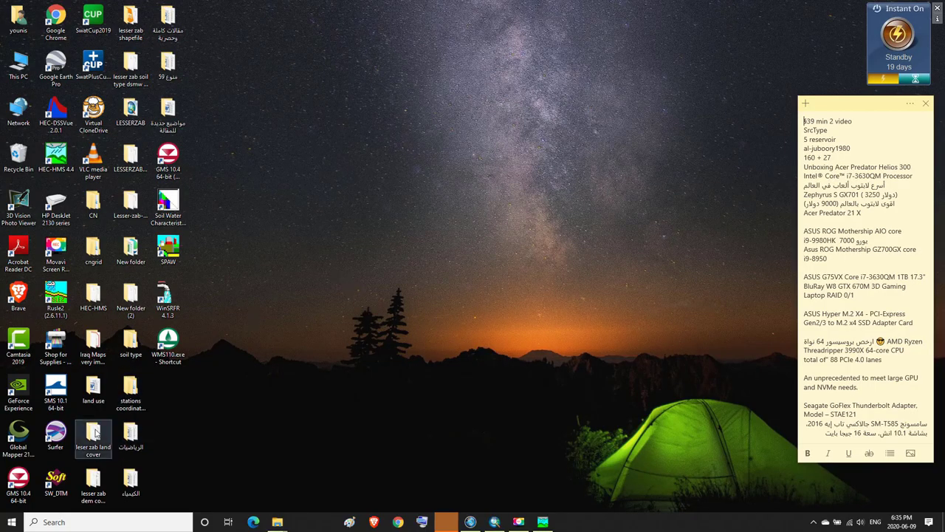
right_click(311, 292)
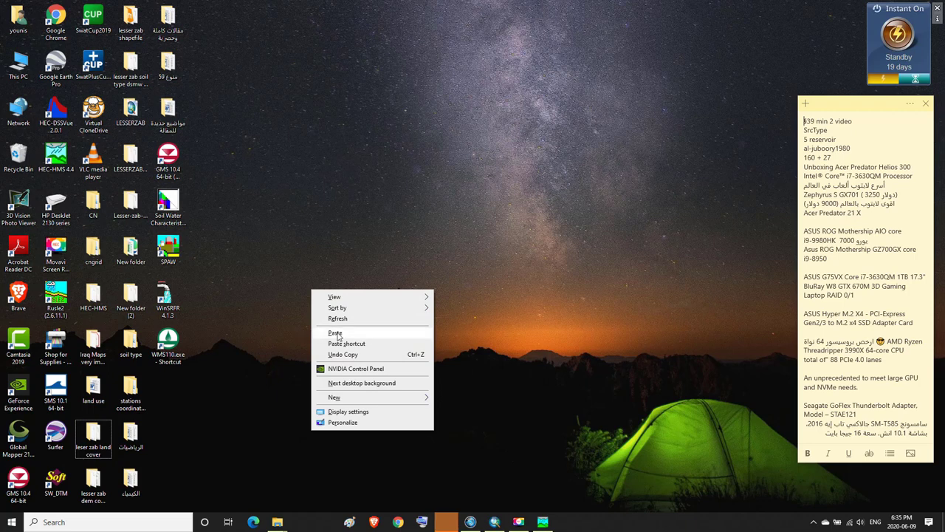
click(89, 435)
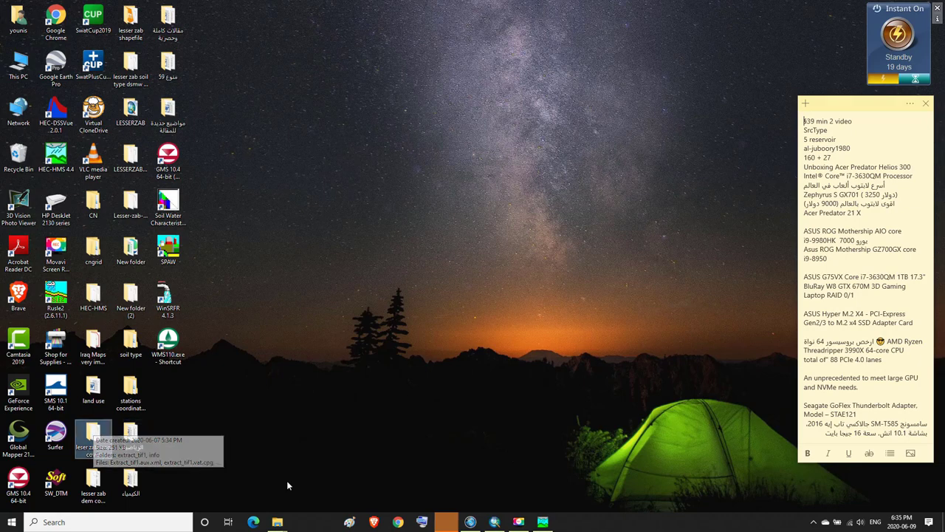
Return to the landuse folder in File Explorer and open the Globcover2009_Legend.xls file
mouse_move(280, 523)
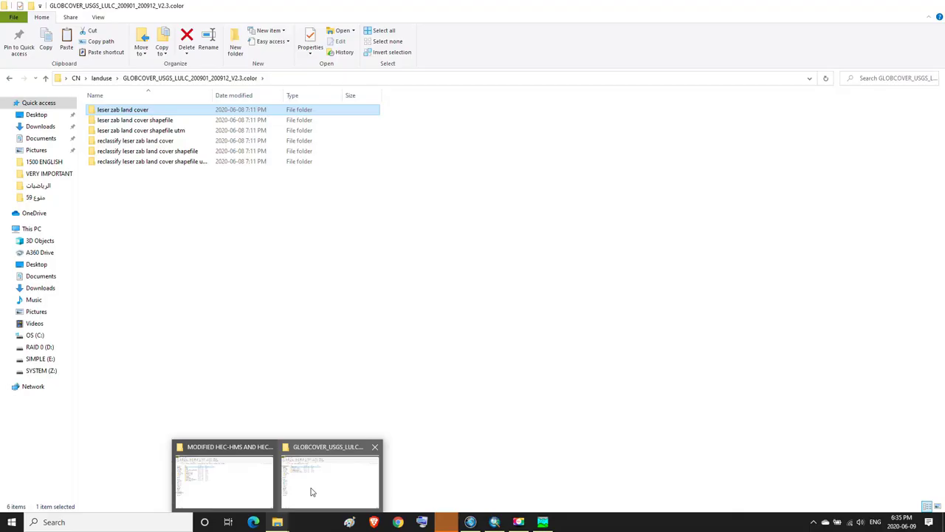
click(311, 492)
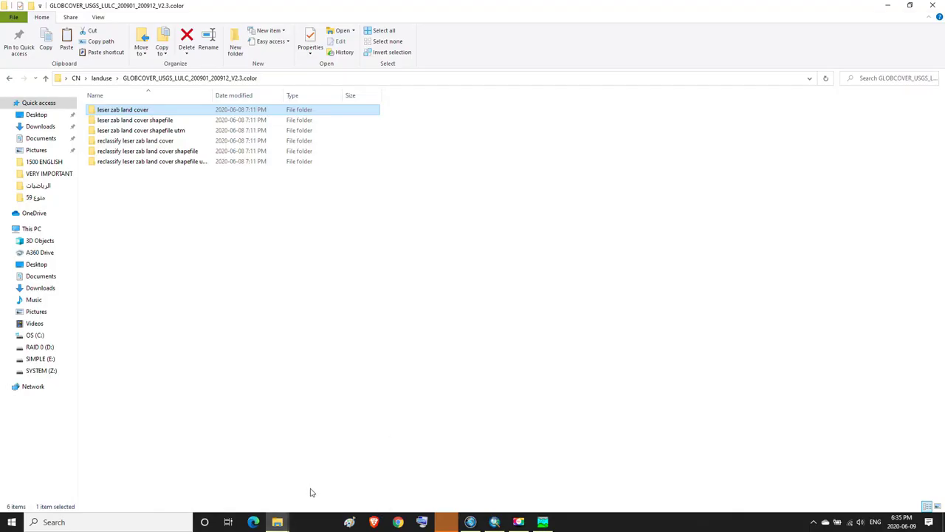
click(9, 80)
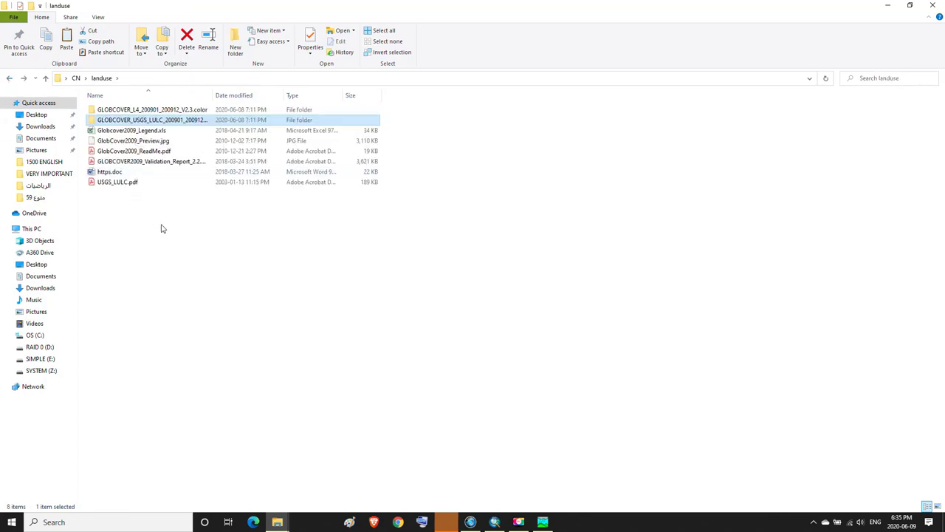
click(125, 131)
double_click(127, 131)
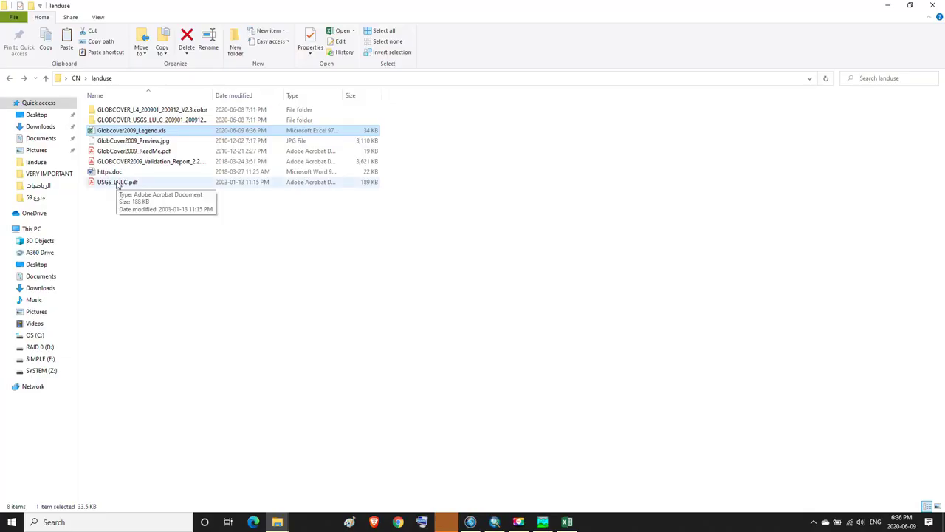
Open USGS_LULC.pdf from the landuse folder, maximize it, go to its classification codes, and decline making Acrobat Reader the default PDF application
click(116, 183)
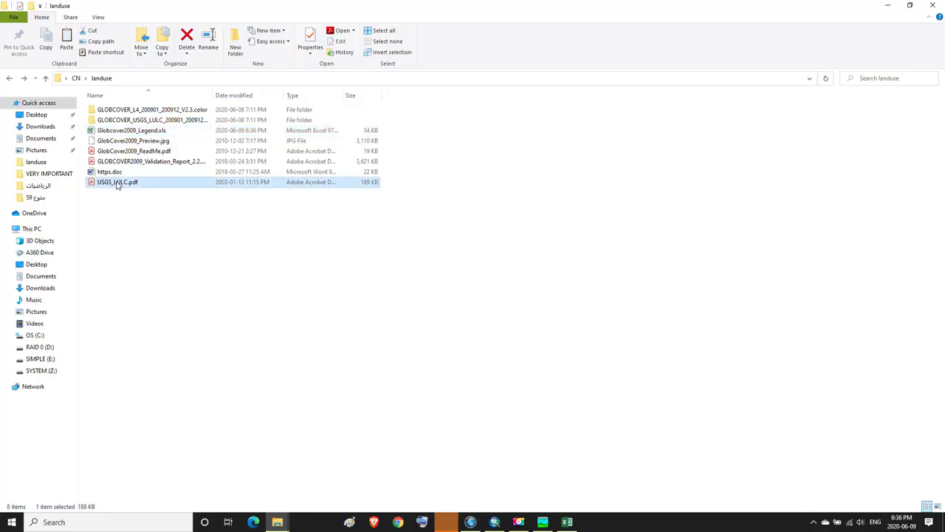
double_click(117, 183)
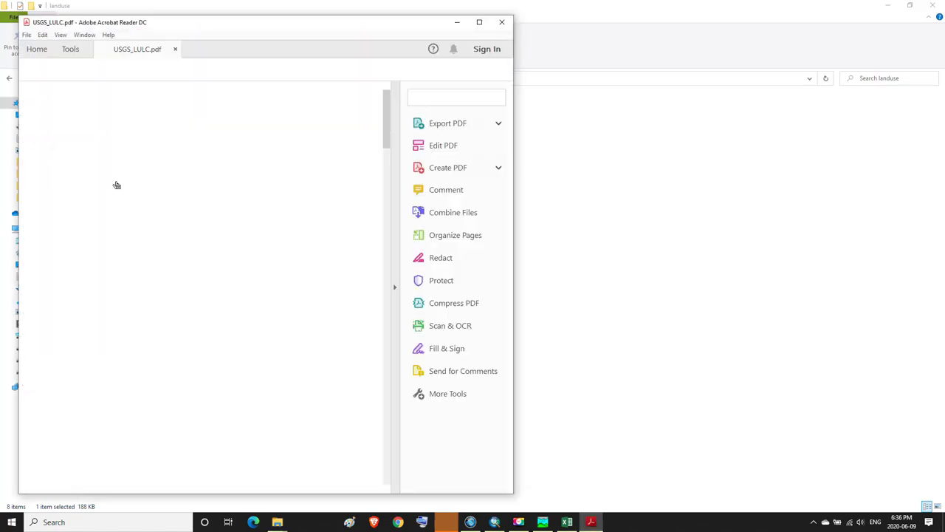
click(480, 22)
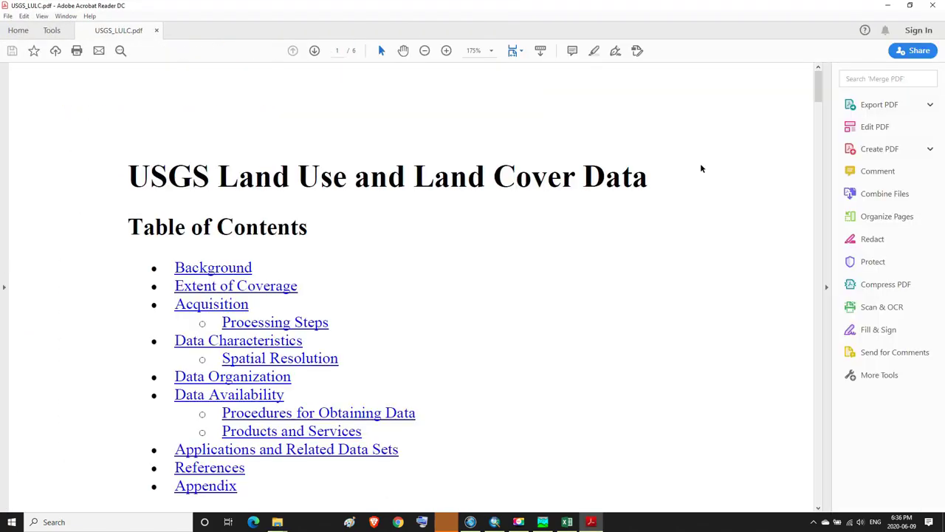
drag(818, 88, 785, 356)
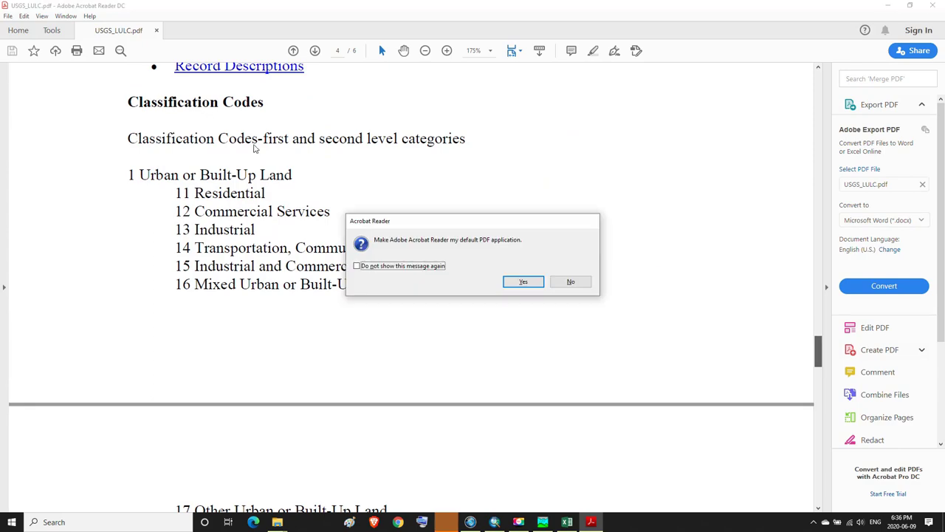
click(570, 282)
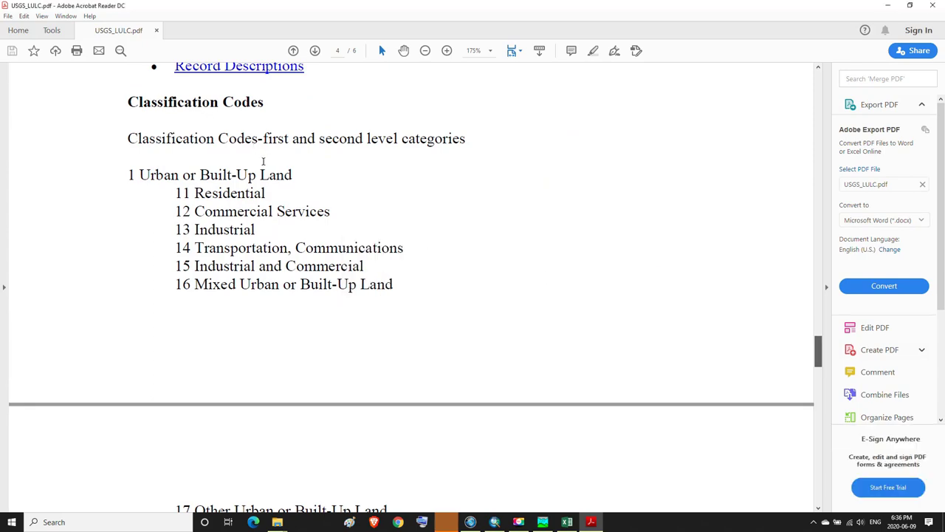
Review the references and the first and second level classification codes in USGS_LULC.pdf, and minimize the document
scroll(435, 179, up, 5)
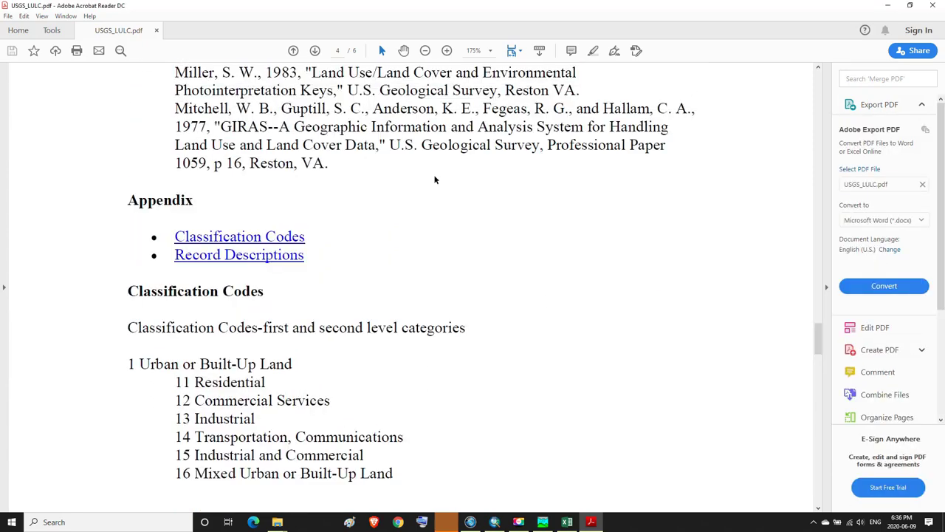
scroll(435, 180, up, 4)
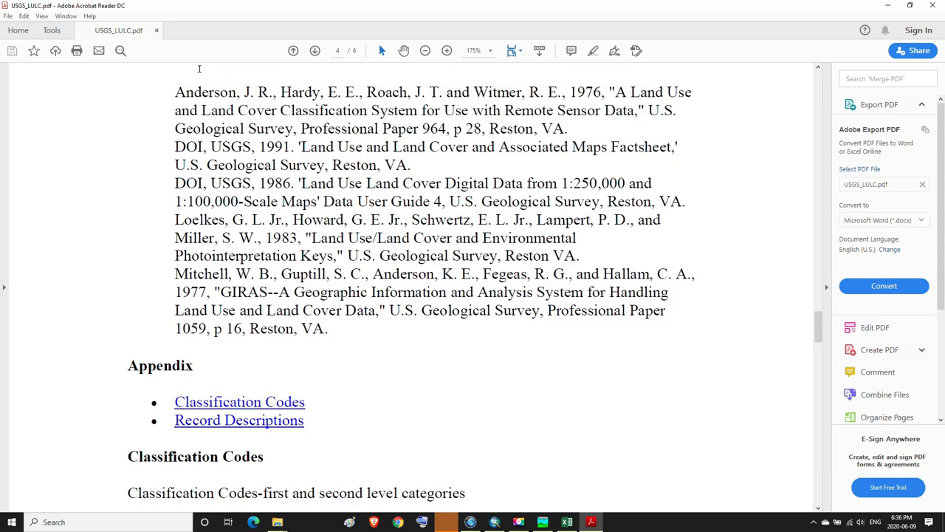
scroll(307, 171, down, 4)
scroll(329, 203, up, 3)
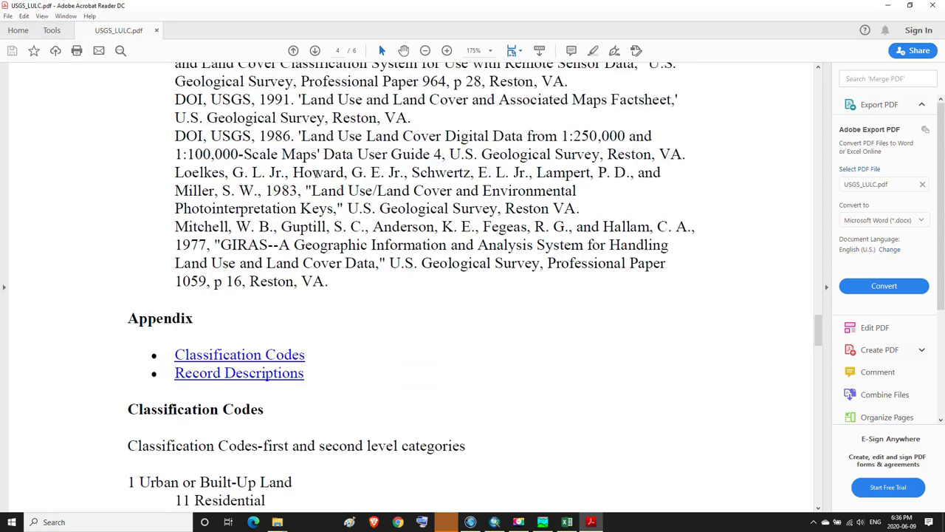
scroll(318, 172, up, 3)
drag(175, 116, 237, 119)
click(264, 190)
scroll(295, 244, down, 2)
scroll(295, 245, down, 6)
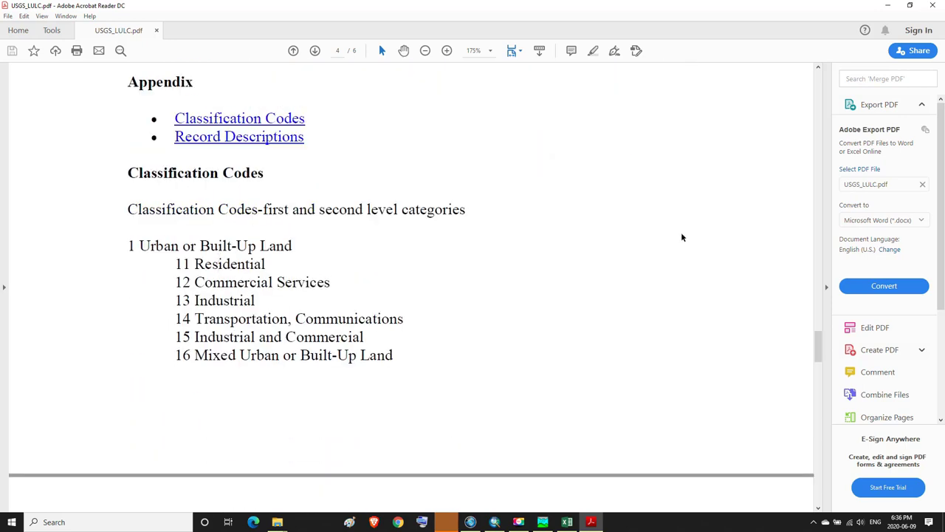
click(887, 5)
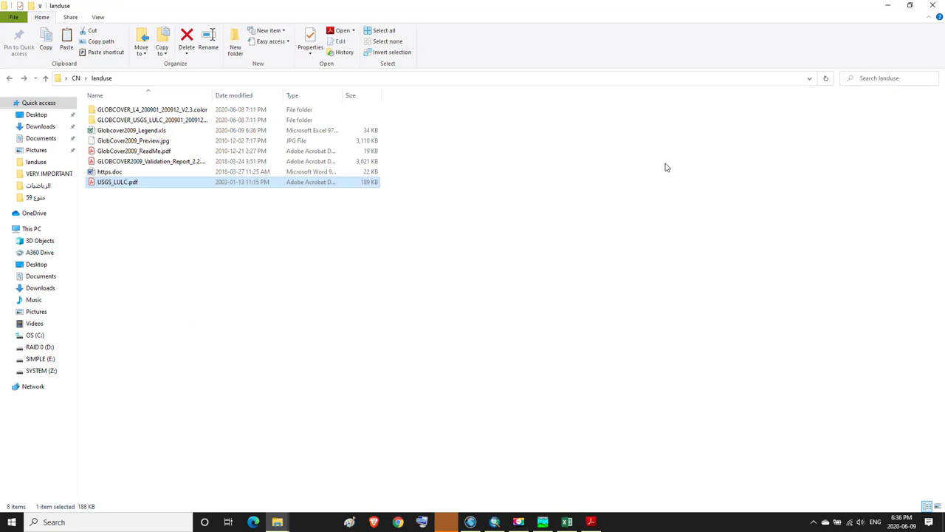
Go back to the CN folder, open soil type, select the "lesser zab soil type dsmw shapefile utm" folder, and close the window
click(10, 79)
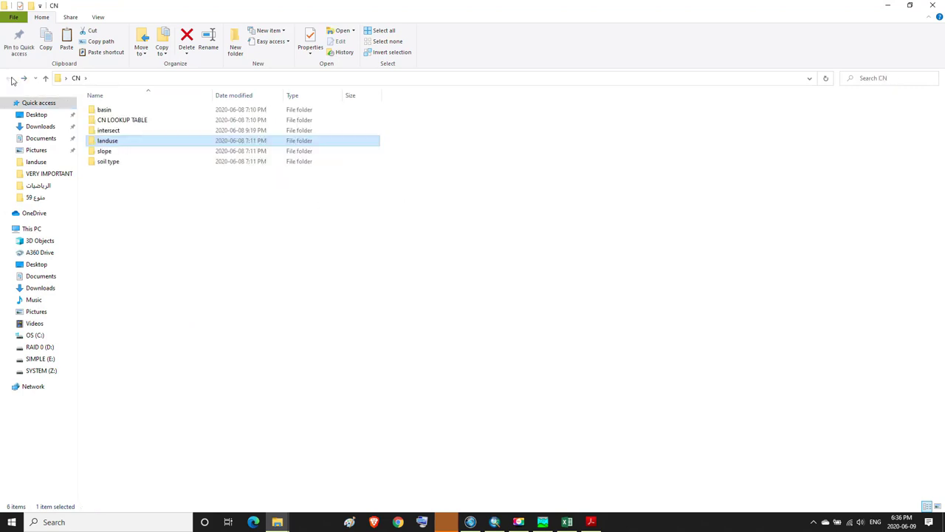
double_click(114, 164)
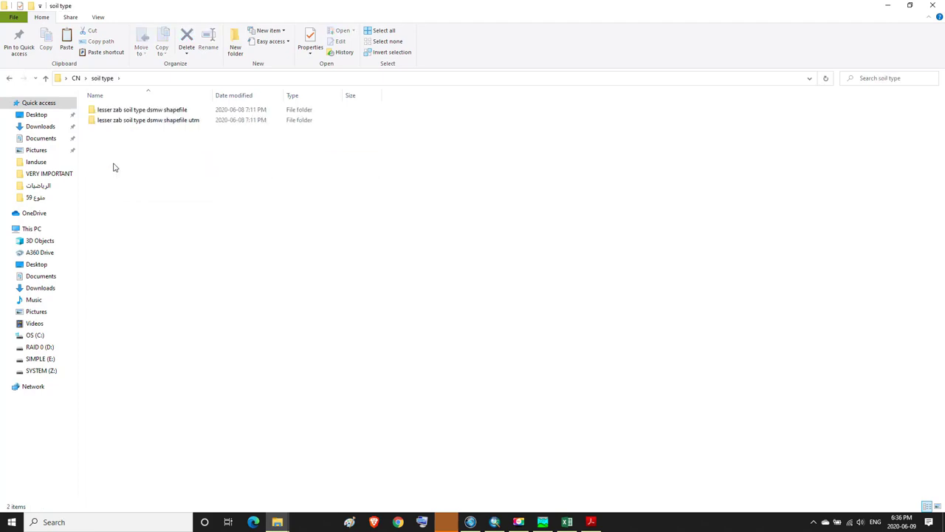
click(127, 124)
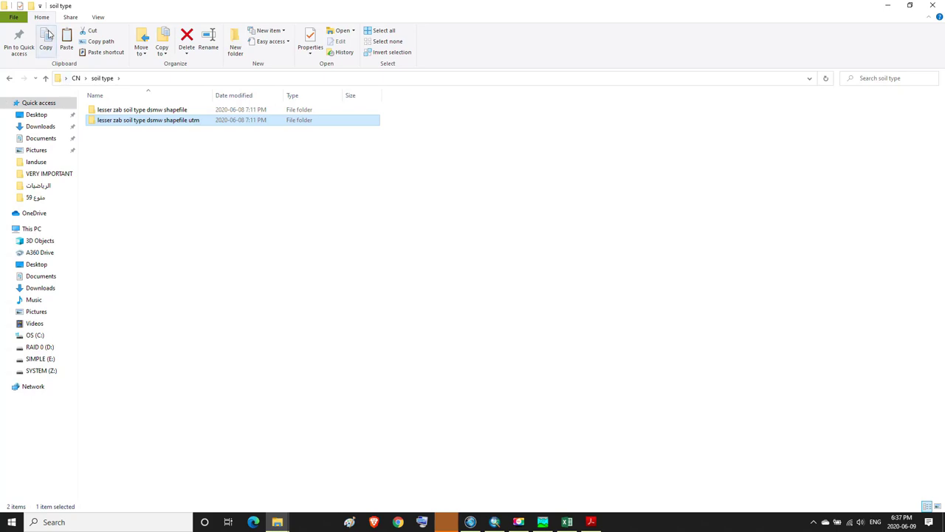
click(934, 6)
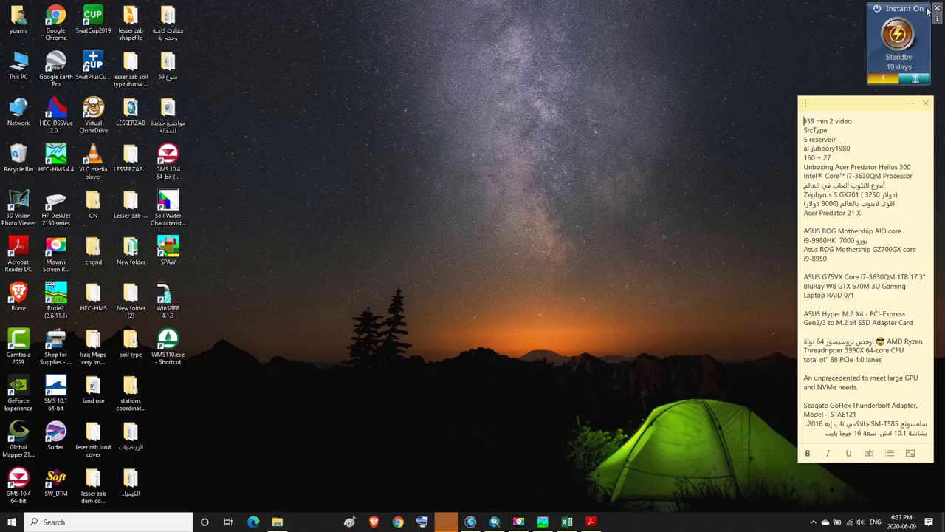
Locate the Lesser Zab soil type and land cover folders on the desktop, and briefly recheck the classification codes in USGS_LULC.pdf
right_click(288, 203)
click(259, 145)
click(126, 85)
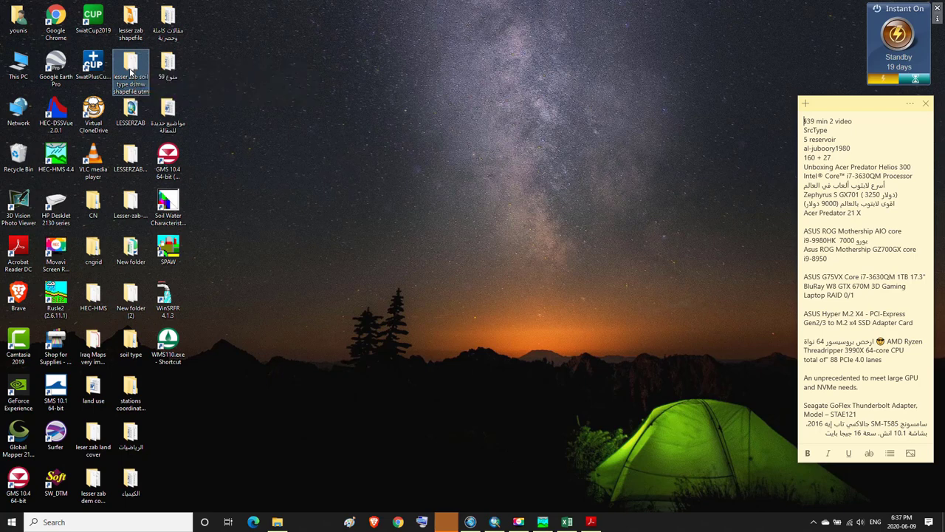
click(93, 441)
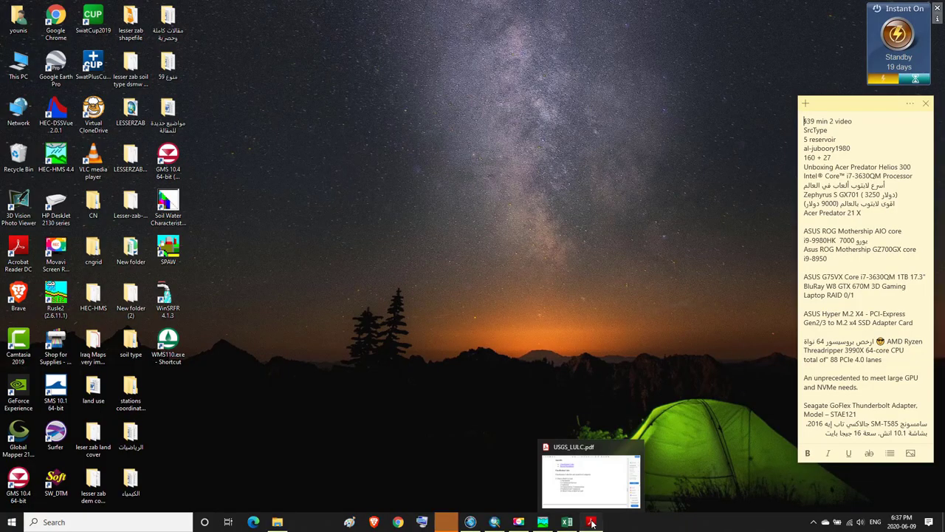
click(591, 522)
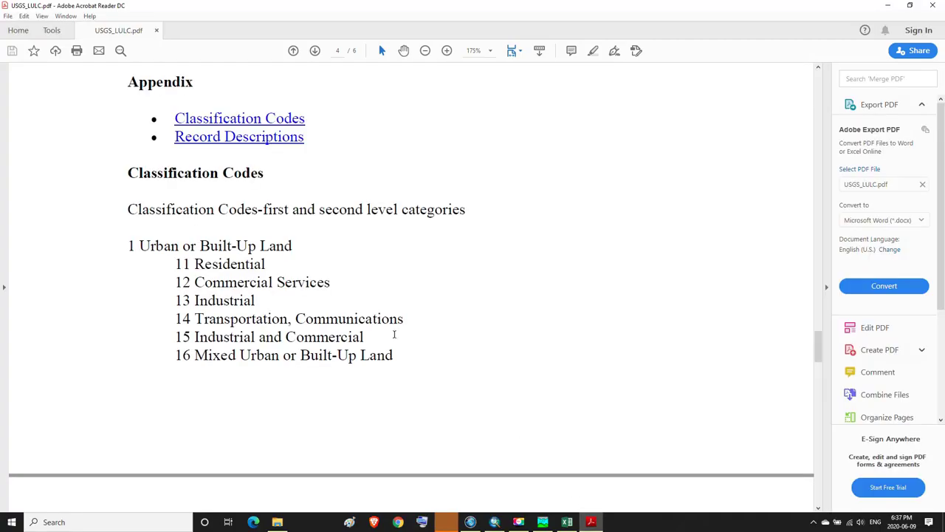
click(888, 5)
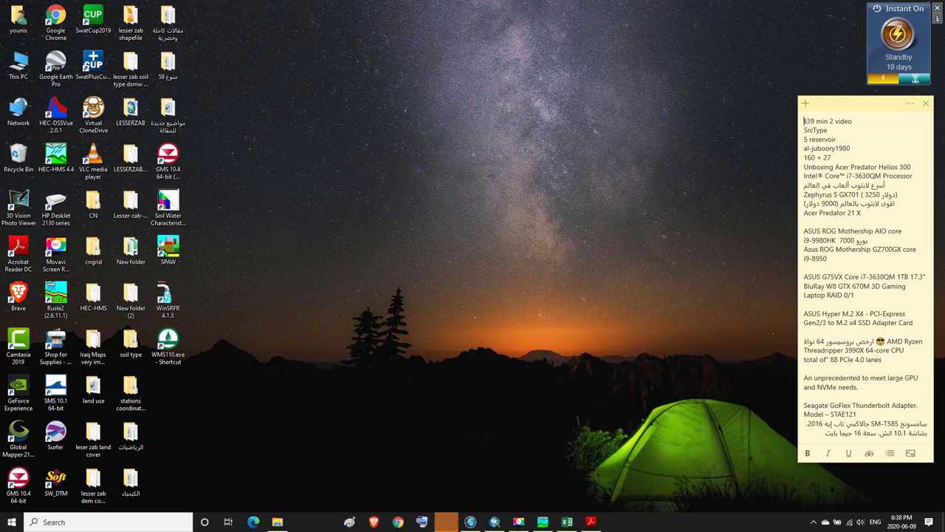
click(517, 522)
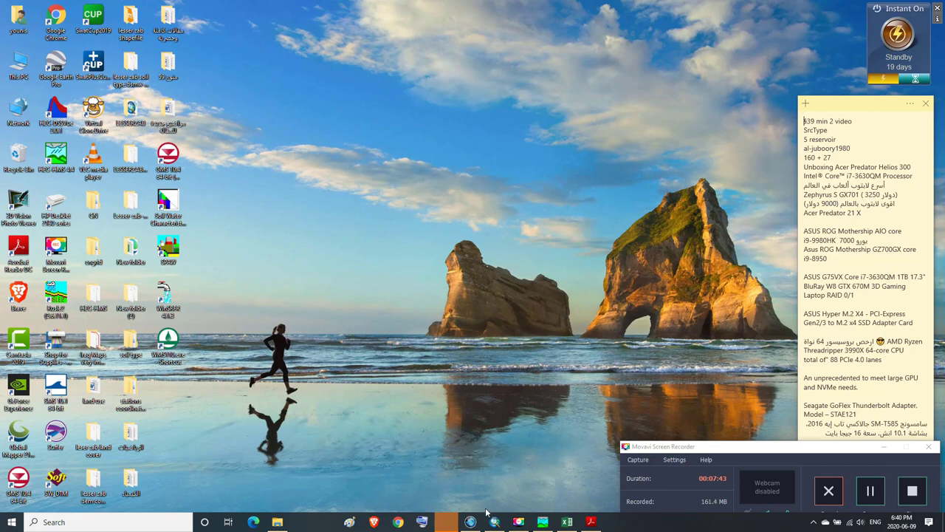
mouse_move(521, 523)
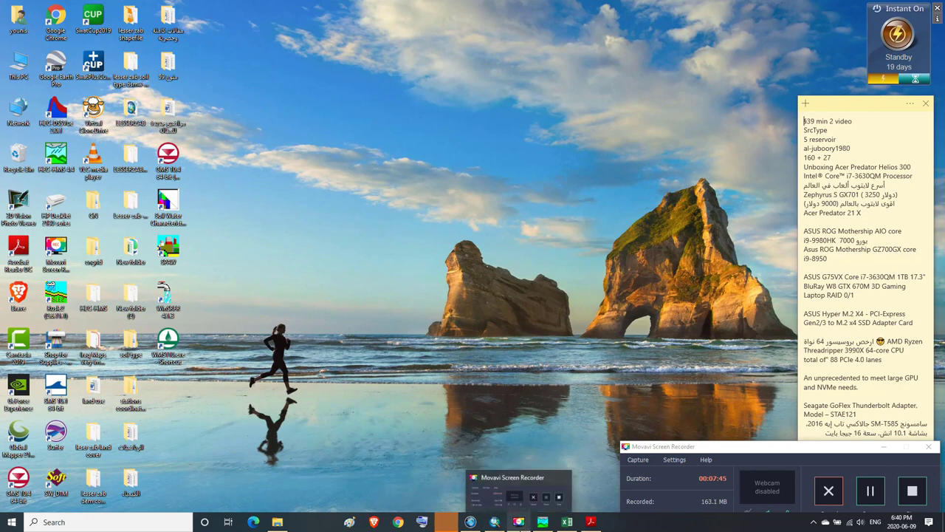
click(518, 522)
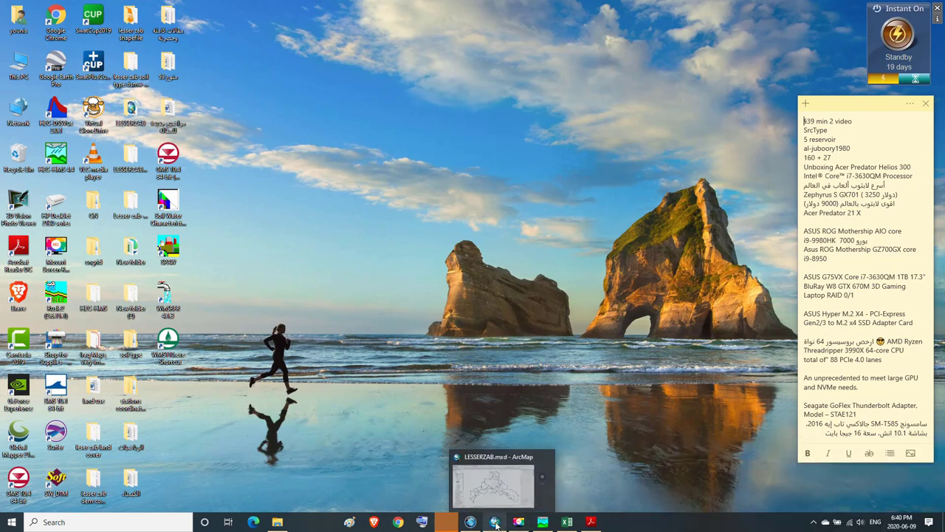
Switch to the LESSERZAB.mxd project in ArcMap and add the extract_tif1 raster from the desktop's "leser zab land cover" folder
click(495, 522)
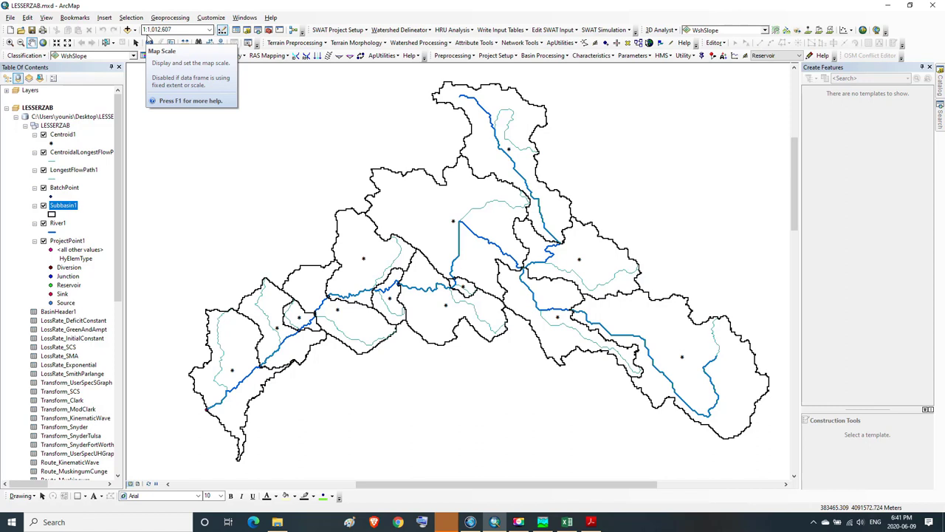
click(129, 31)
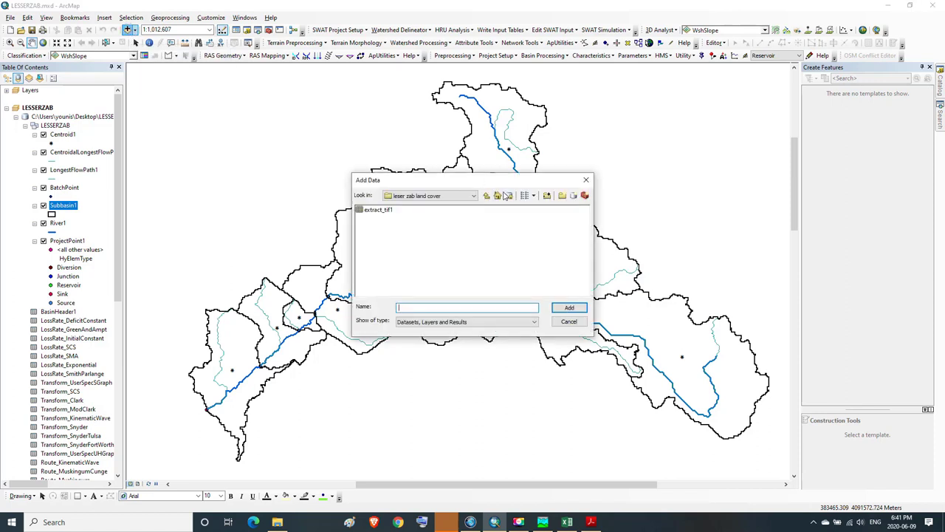
click(475, 196)
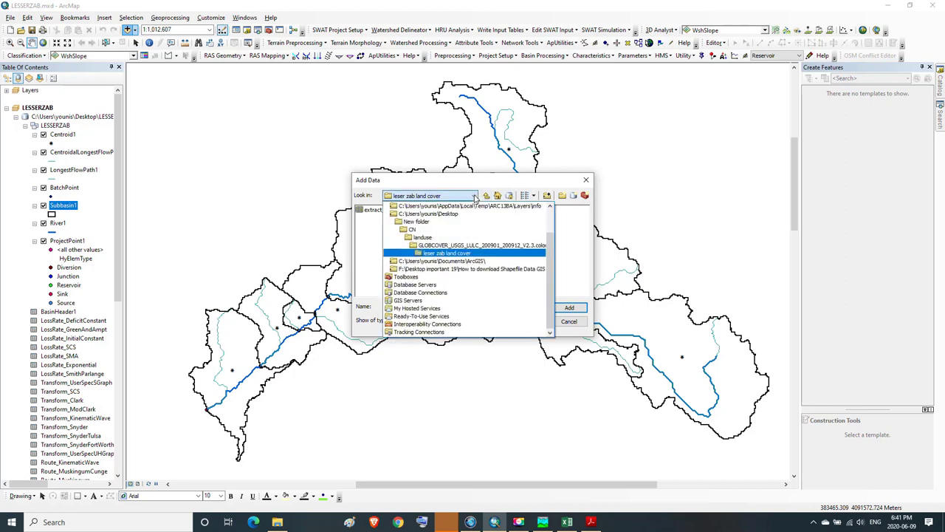
click(435, 215)
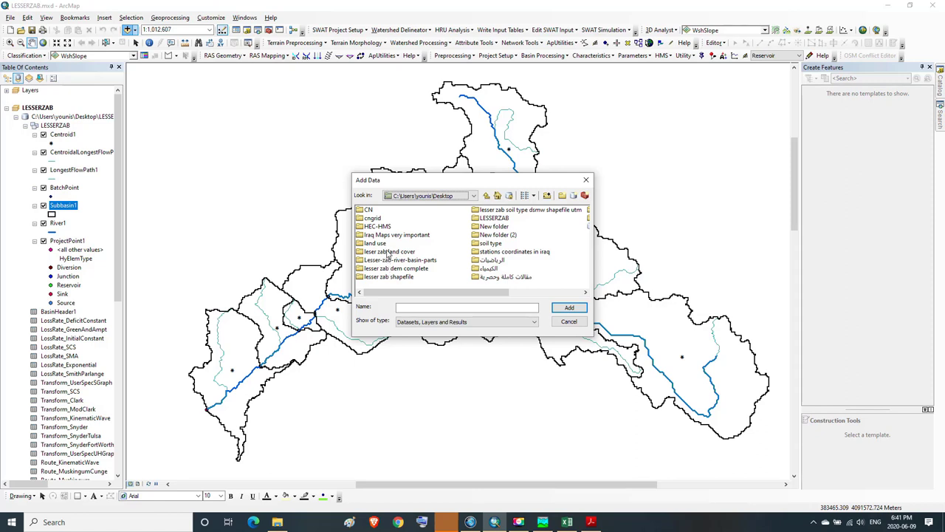
click(388, 252)
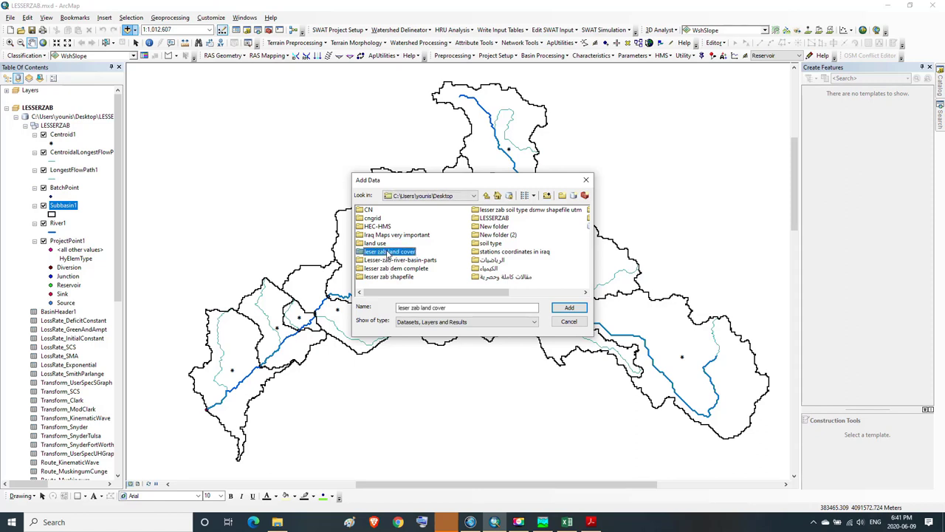
double_click(387, 252)
click(376, 210)
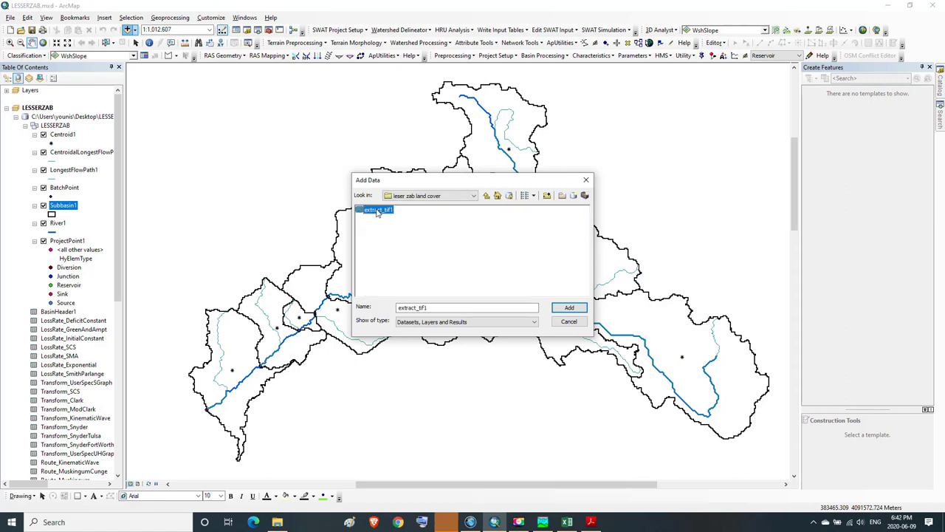
click(564, 310)
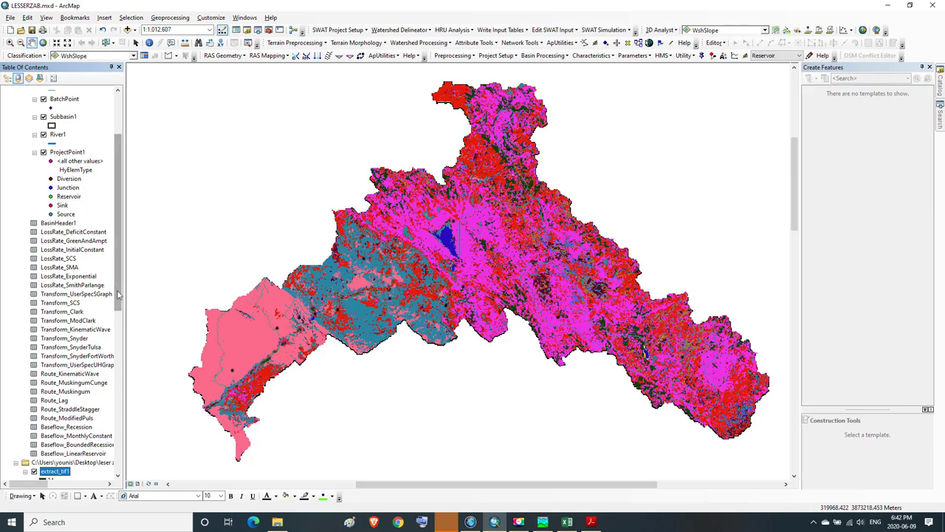
Open the attribute table of the extract_tif1 land cover layer
drag(118, 299, 117, 326)
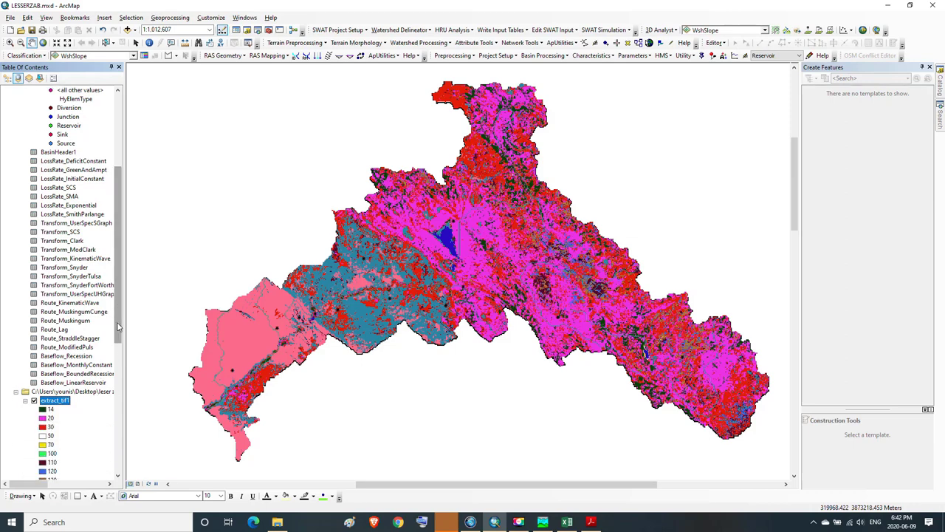
right_click(53, 404)
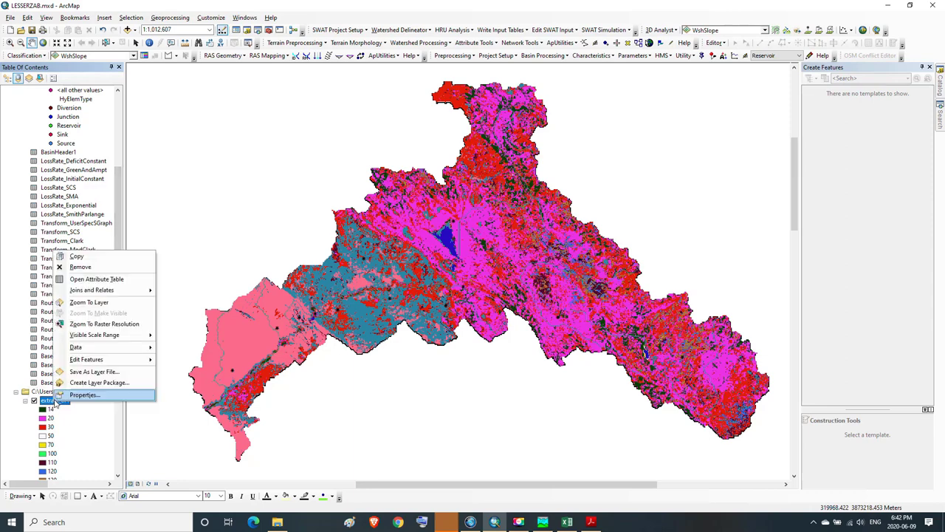
click(97, 279)
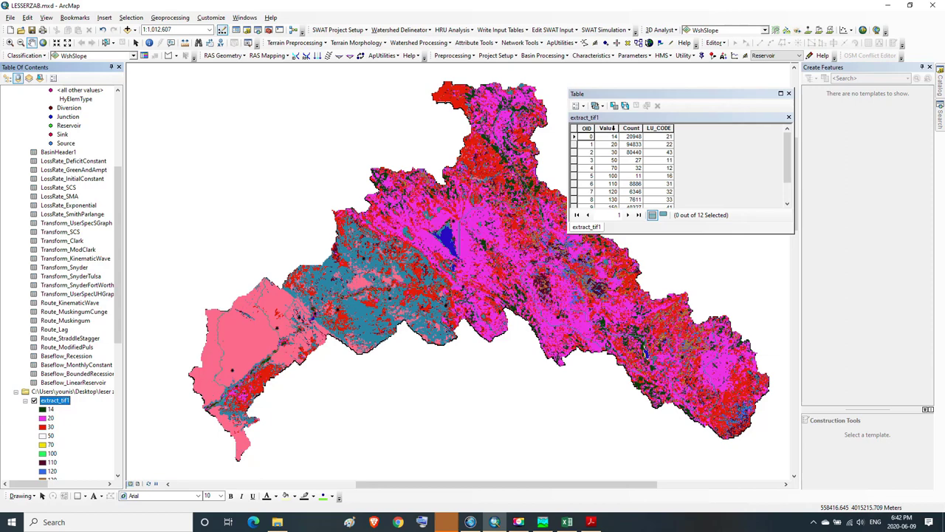
Highlight the Value and LU_CODE columns in turn, check the classification codes in USGS_LULC.pdf, and return to ArcMap
click(612, 128)
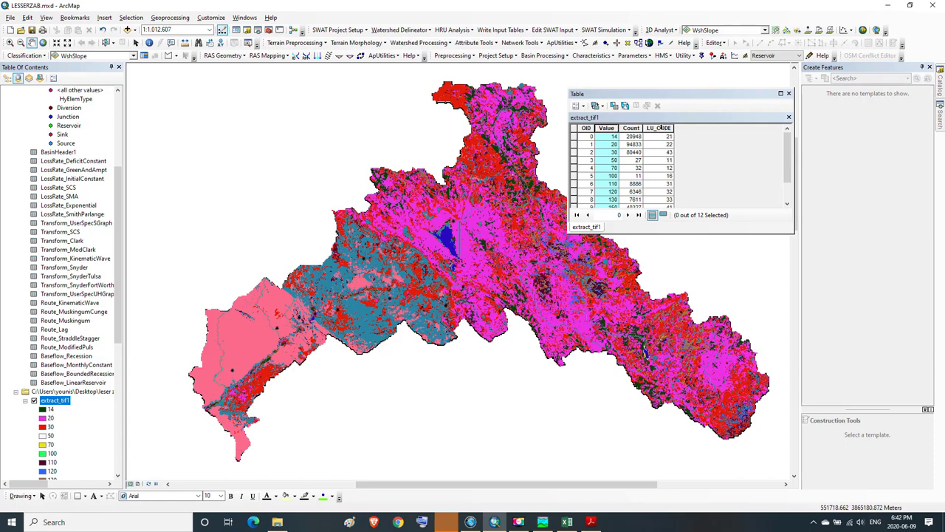
click(662, 128)
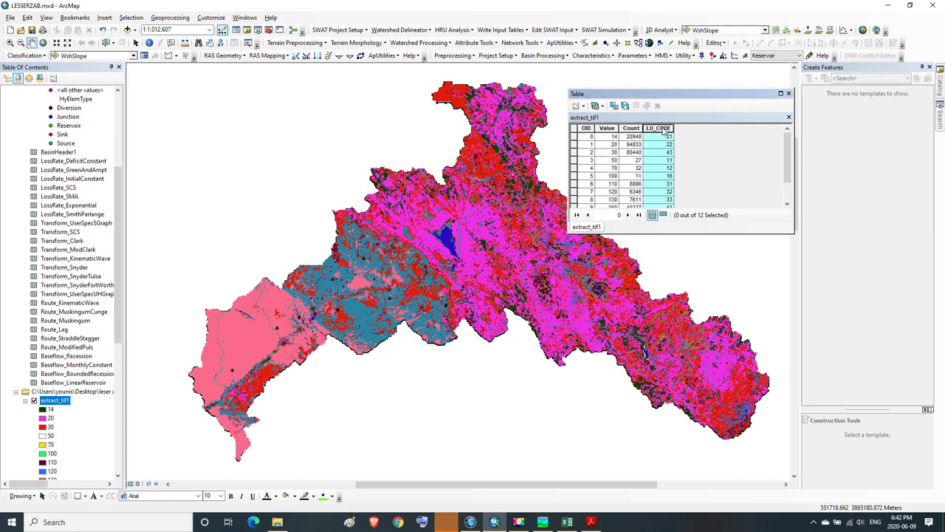
click(591, 522)
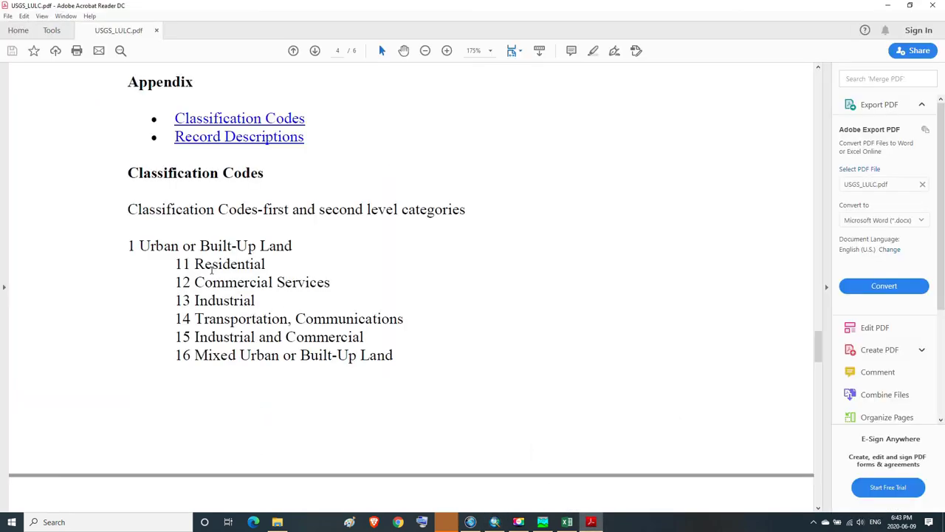
click(890, 8)
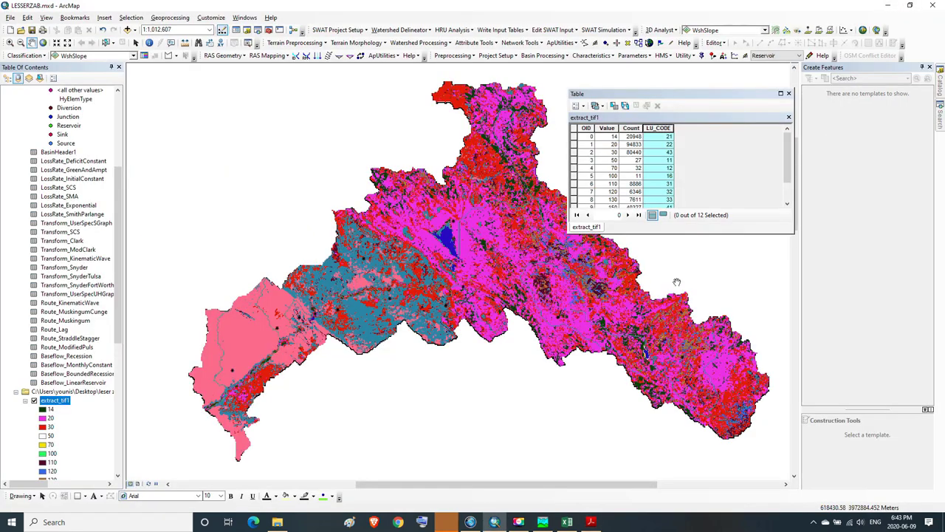
Add a Double field named MAXCANOPY to the extract_tif1 attribute table and highlight its column
click(725, 149)
click(659, 138)
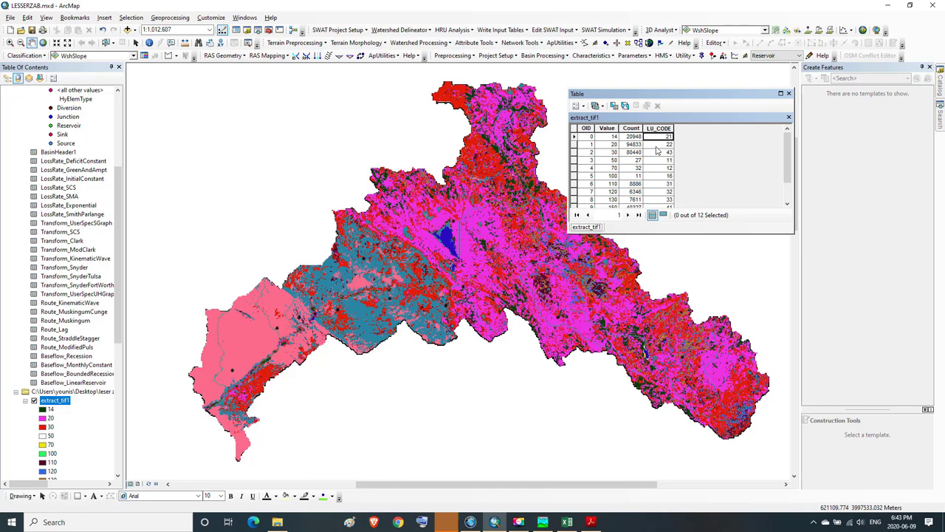
click(582, 106)
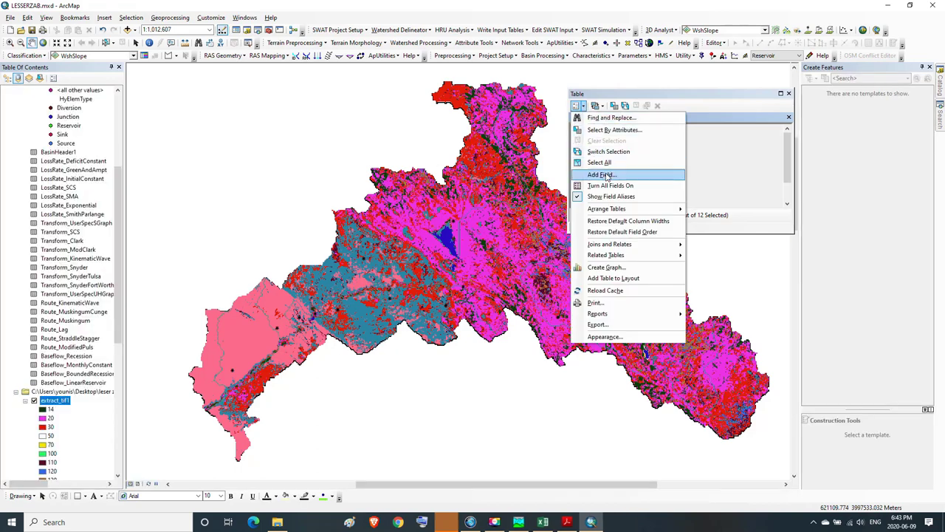
click(608, 176)
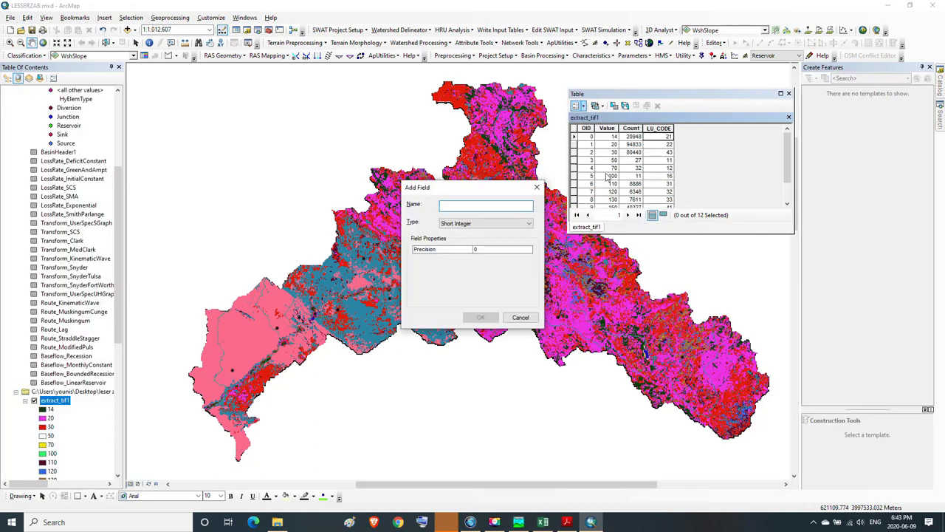
click(530, 224)
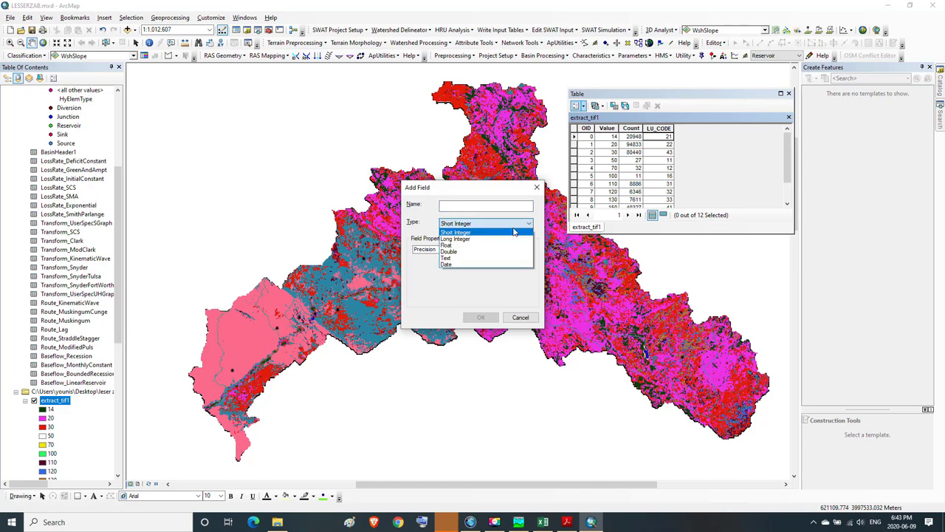
click(461, 252)
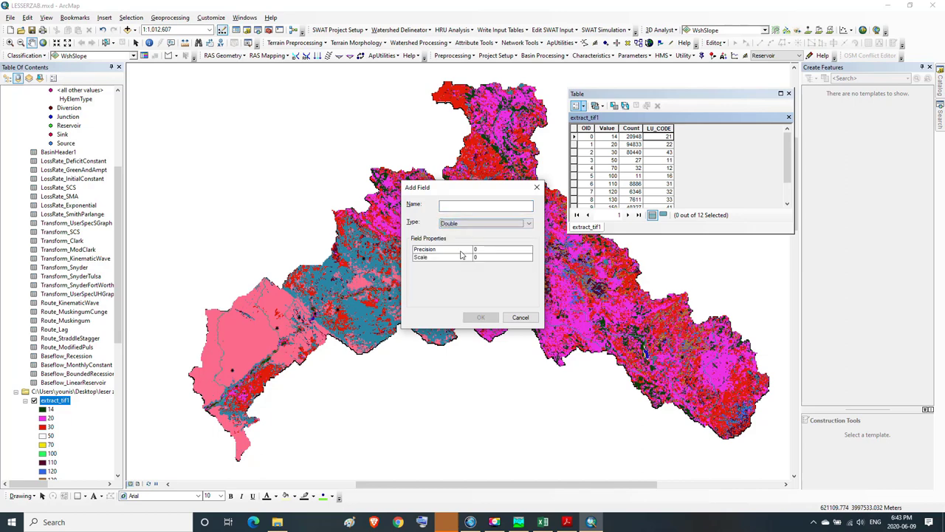
click(451, 206)
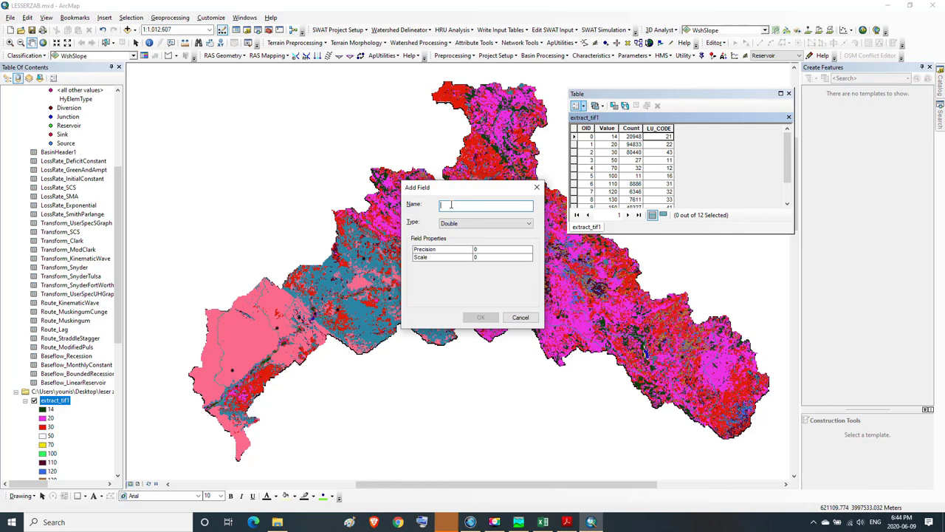
text(MAX)
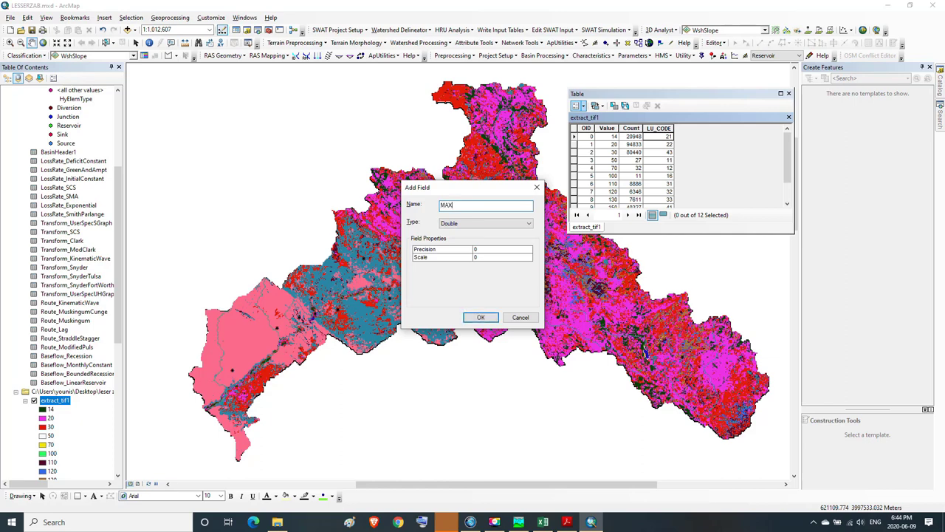
text(CANOPY)
click(481, 318)
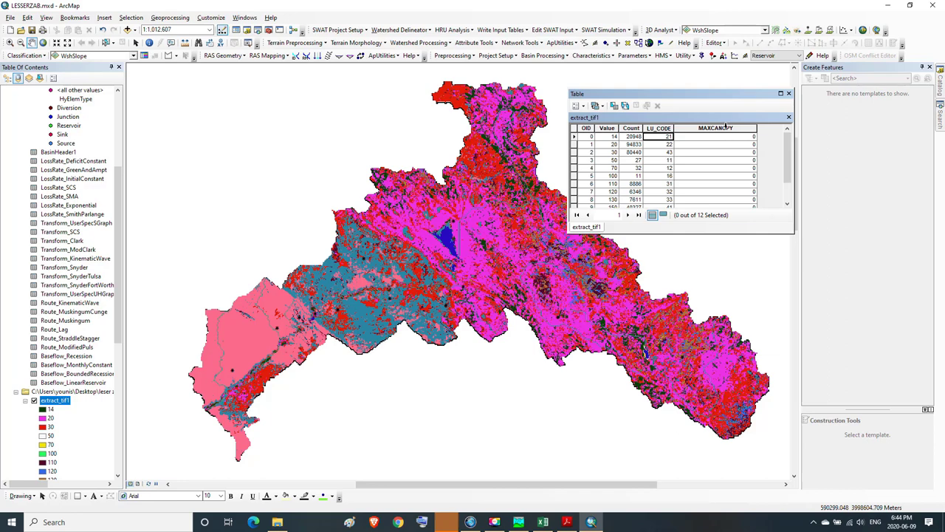
click(727, 127)
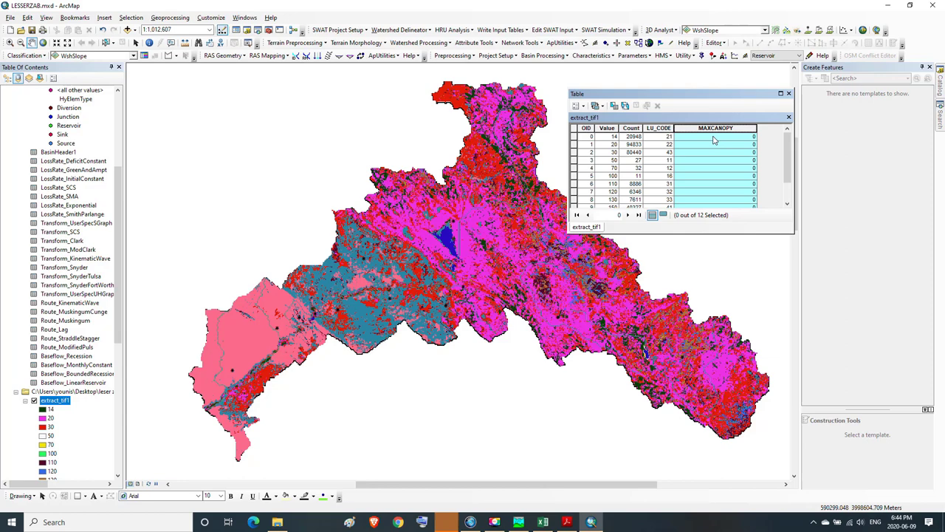
click(714, 138)
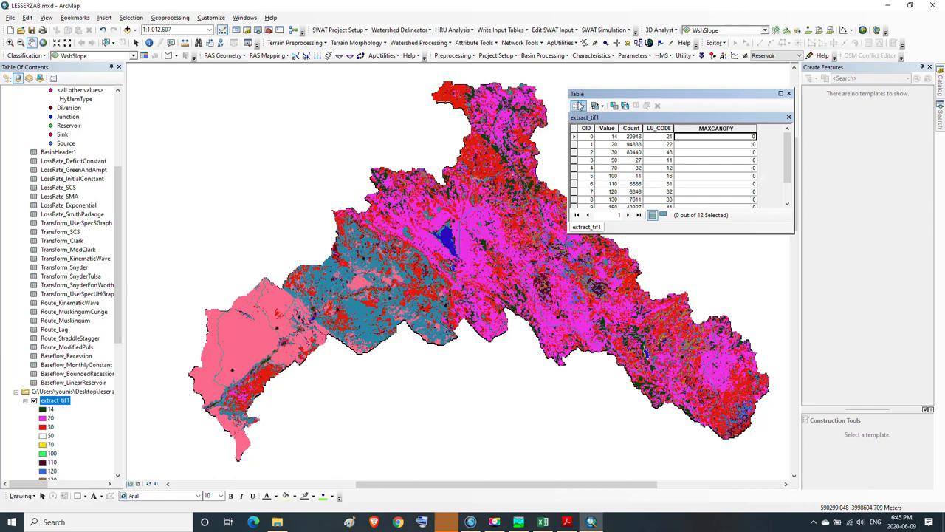
Add a Double field named CROPRATIO to the extract_tif1 attribute table, beside MAXCANOPY
click(583, 107)
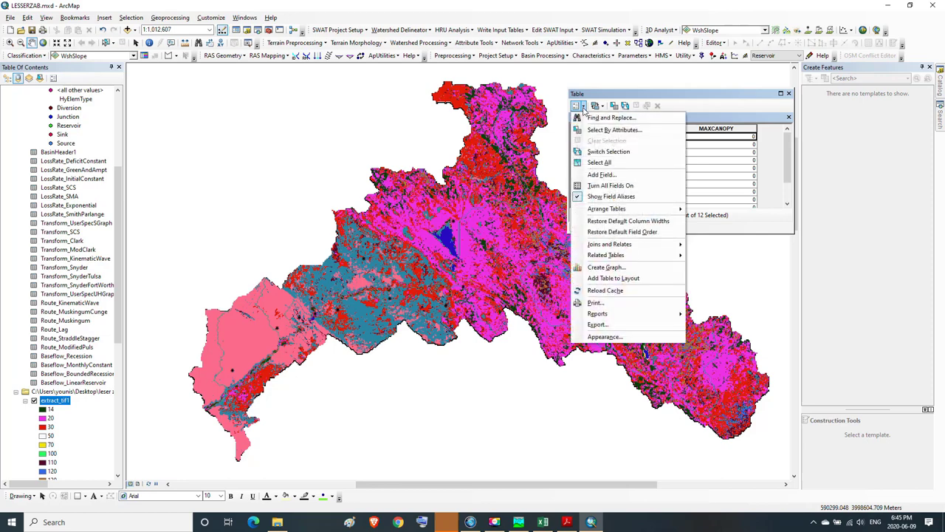
click(591, 175)
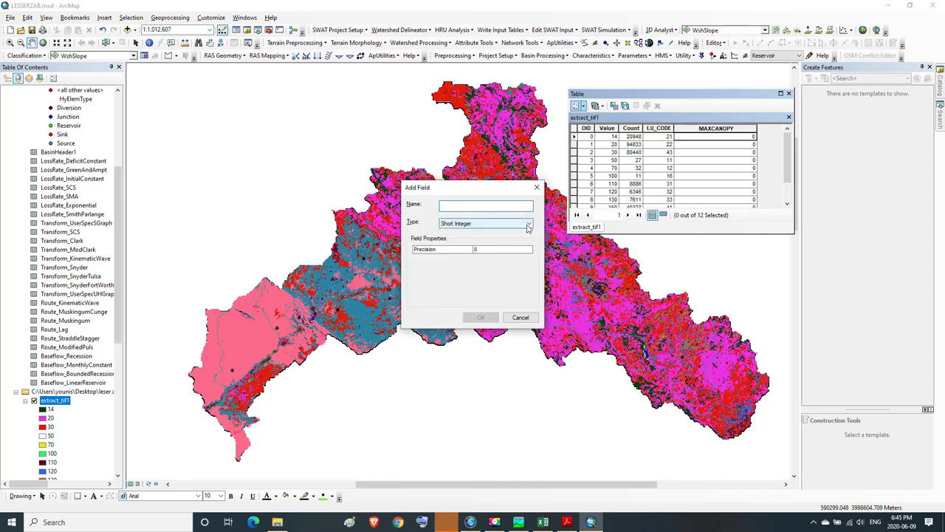
click(530, 224)
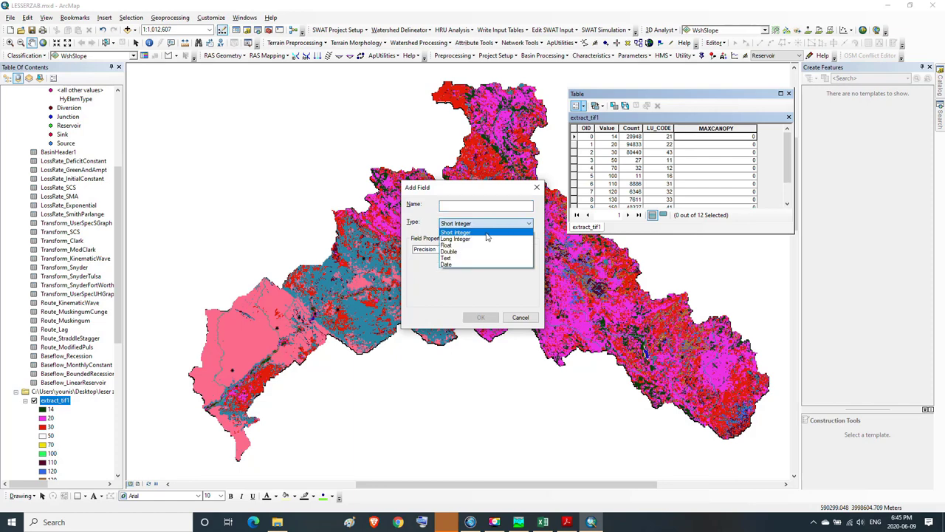
click(452, 251)
click(449, 207)
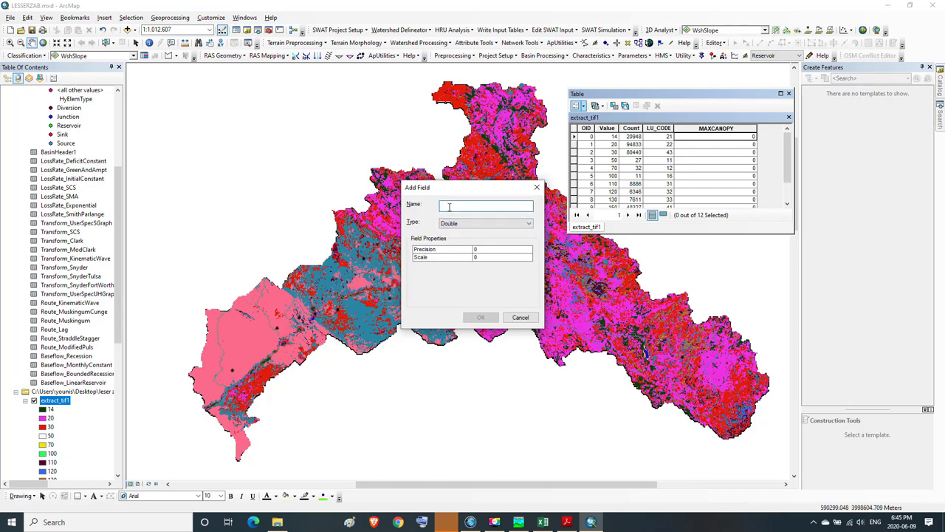
text(CROP)
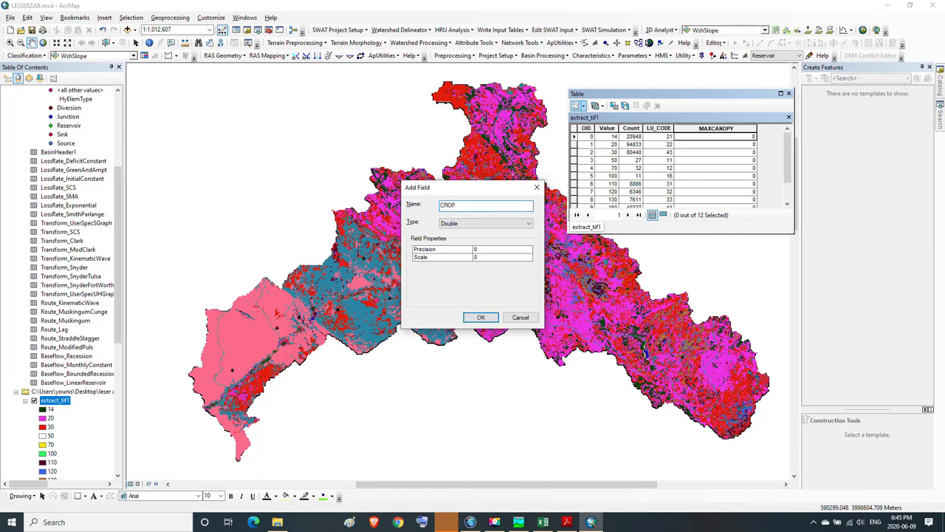
text(RATIO)
click(482, 317)
drag(660, 205, 750, 213)
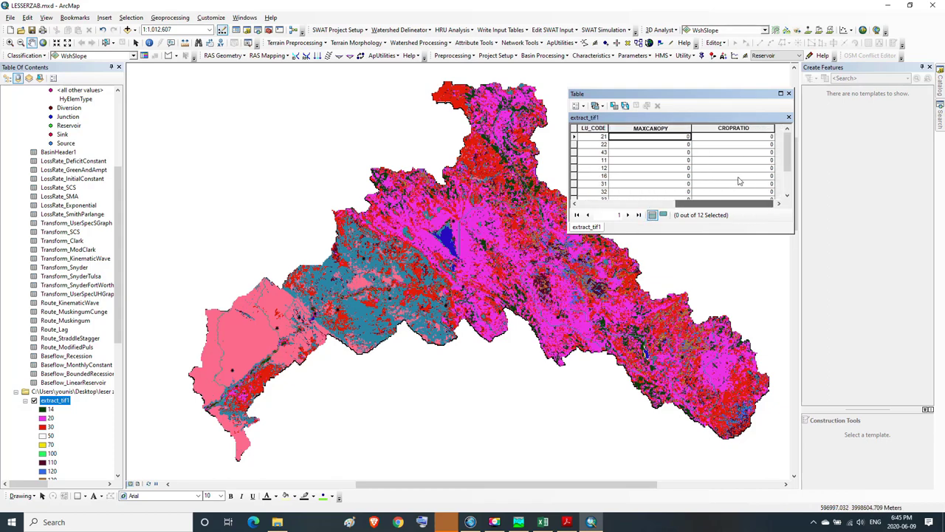
click(733, 138)
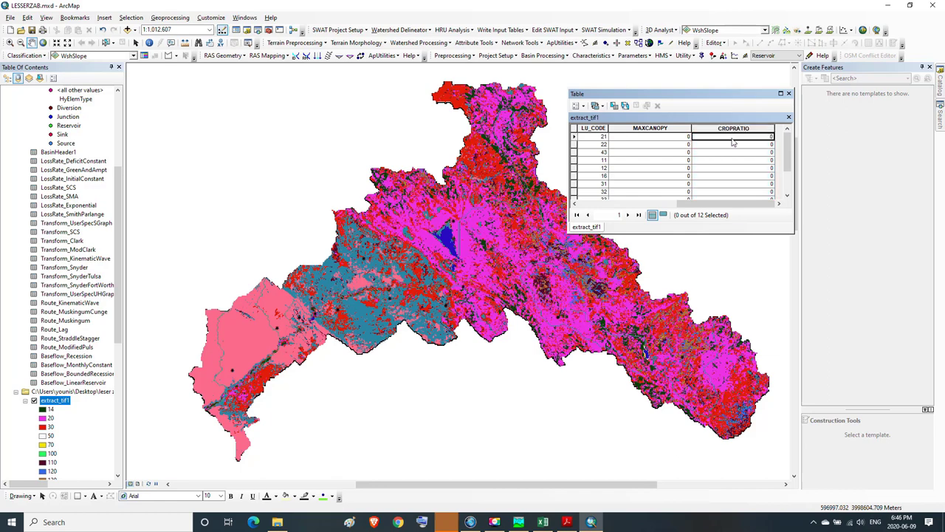
click(657, 138)
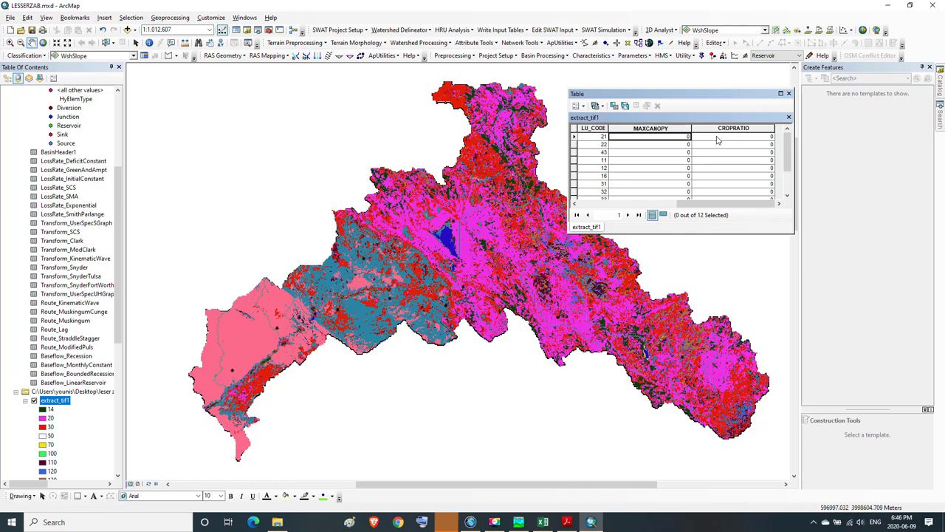
click(494, 522)
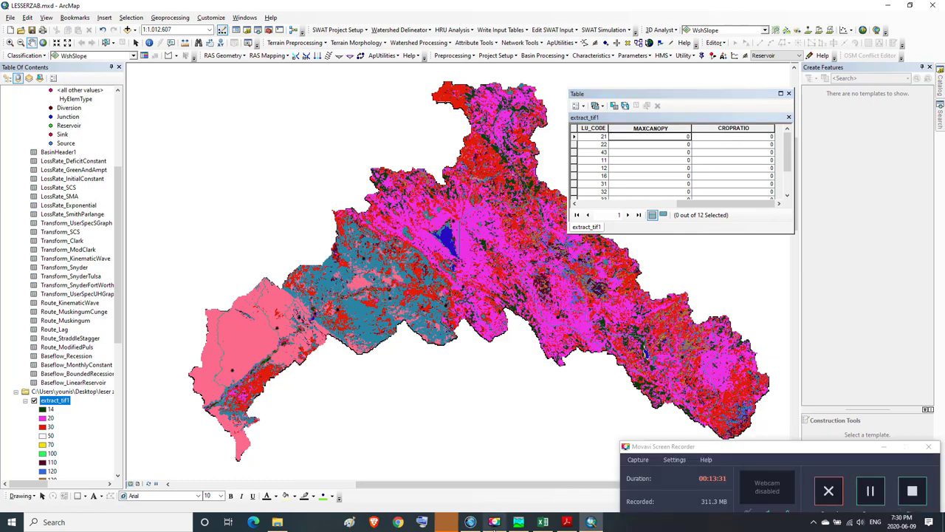
click(494, 522)
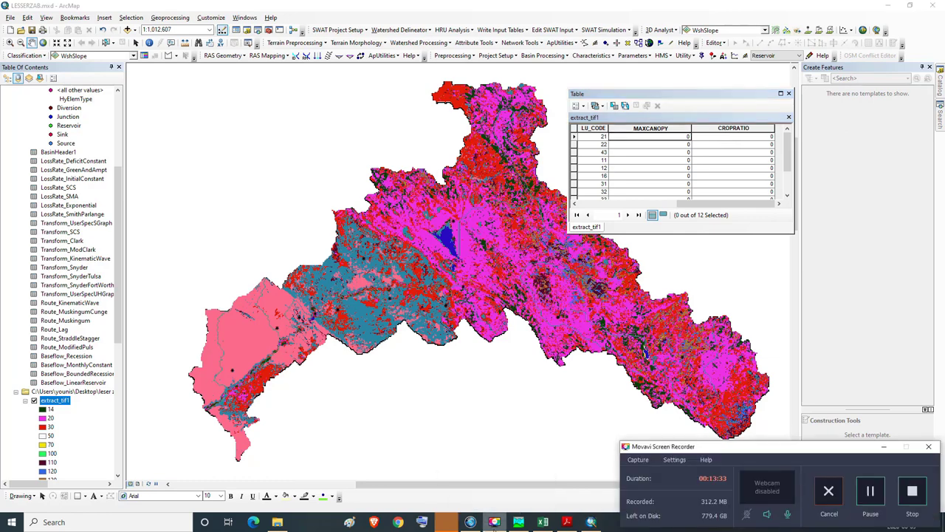
click(494, 521)
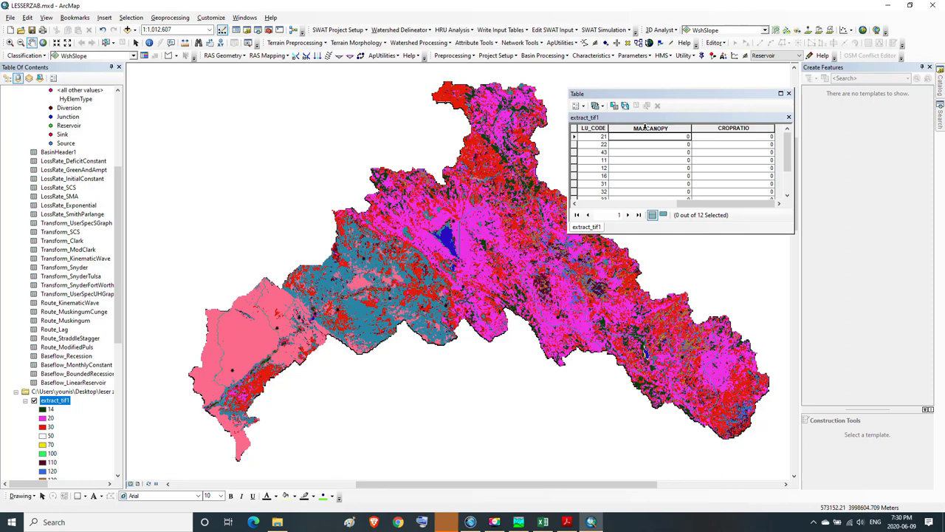
click(647, 128)
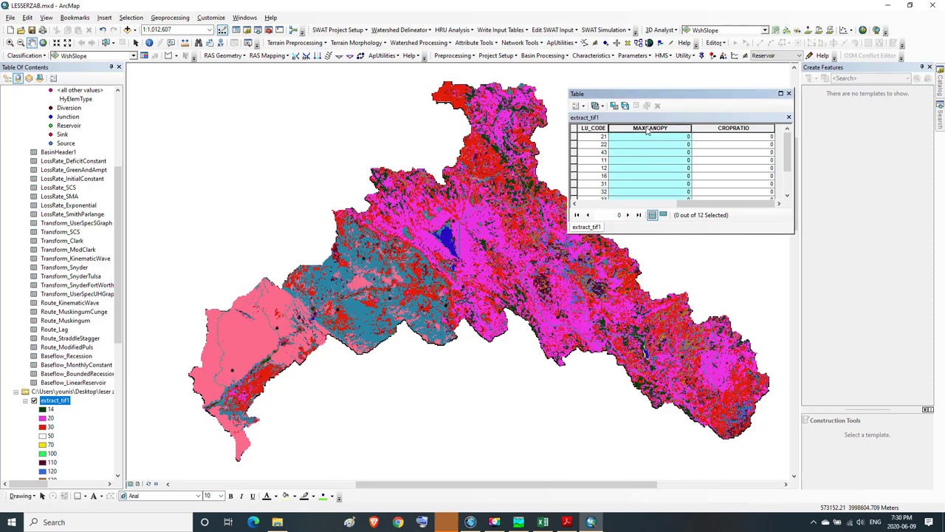
click(642, 137)
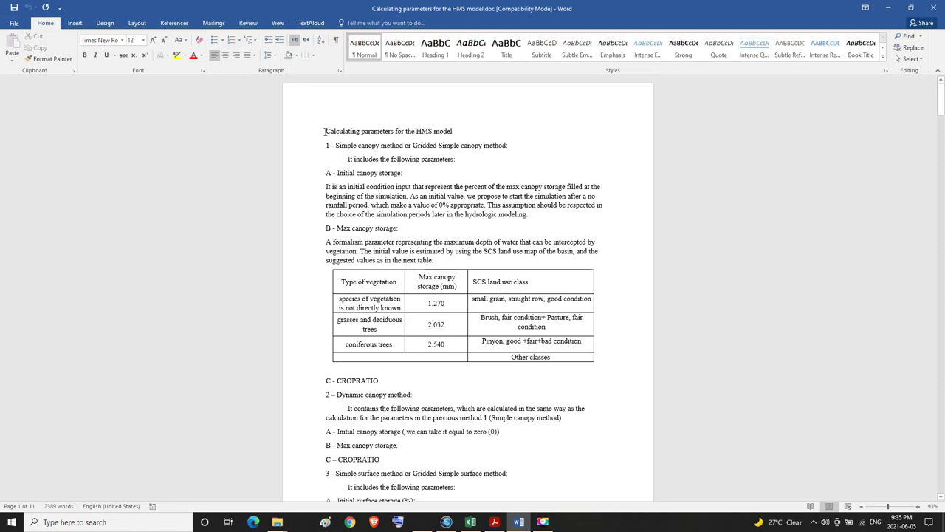
Read the title, simple canopy method heading and initial canopy storage heading in Word's "Calculating parameters for the HMS model.doc"
double_click(334, 132)
drag(341, 131, 445, 128)
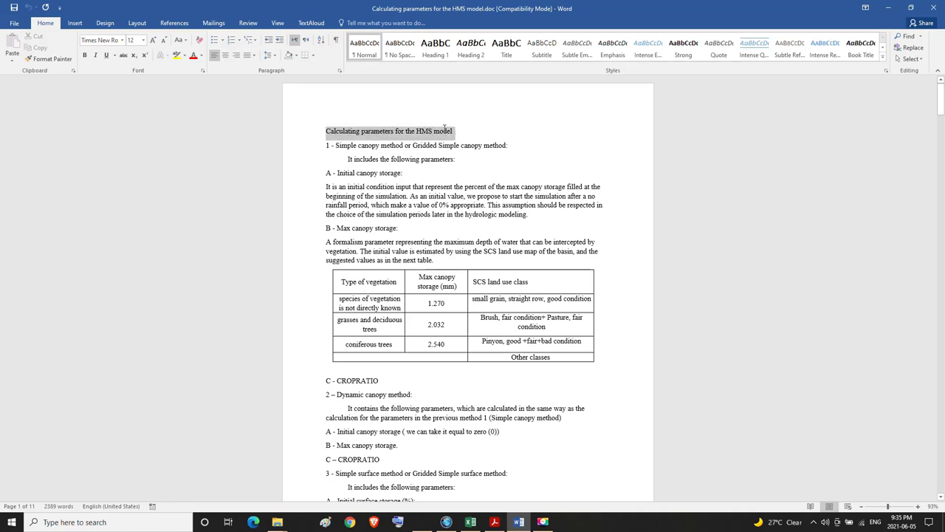
click(445, 129)
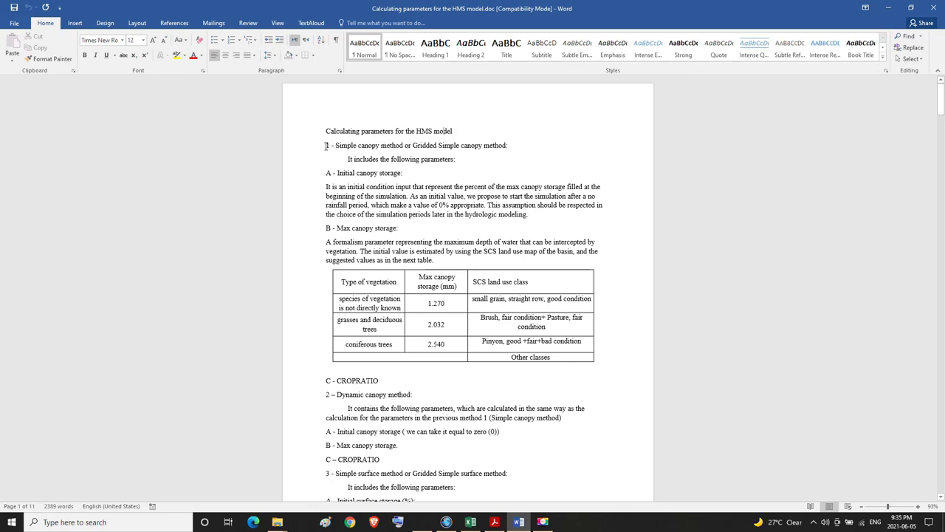
drag(326, 146, 508, 145)
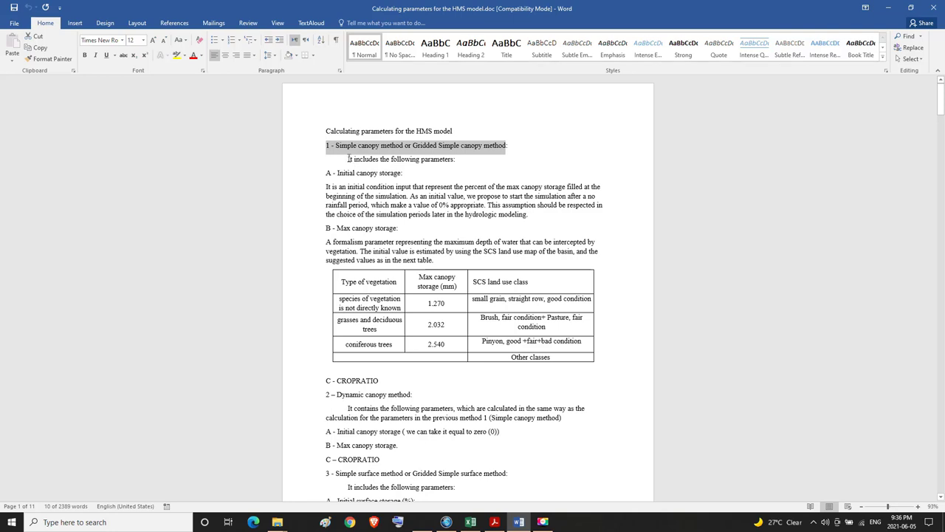
drag(348, 159, 458, 160)
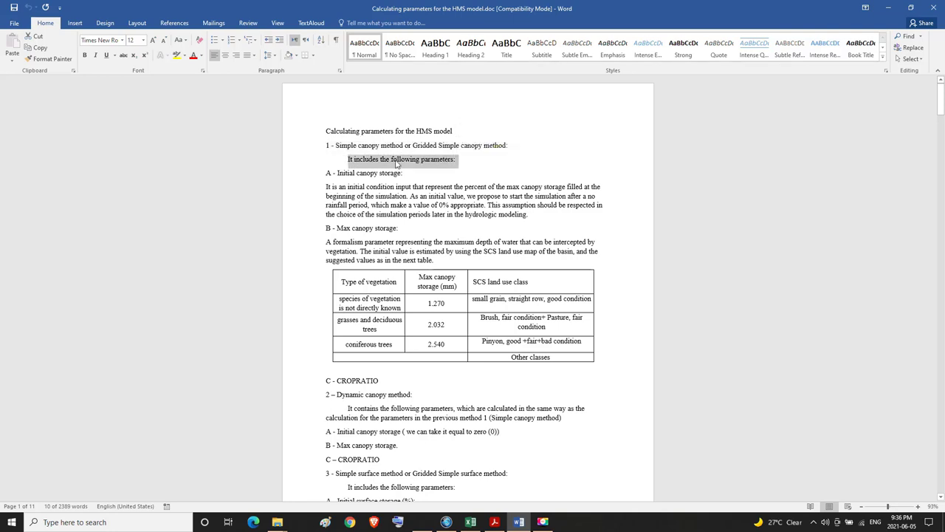
drag(326, 173, 411, 176)
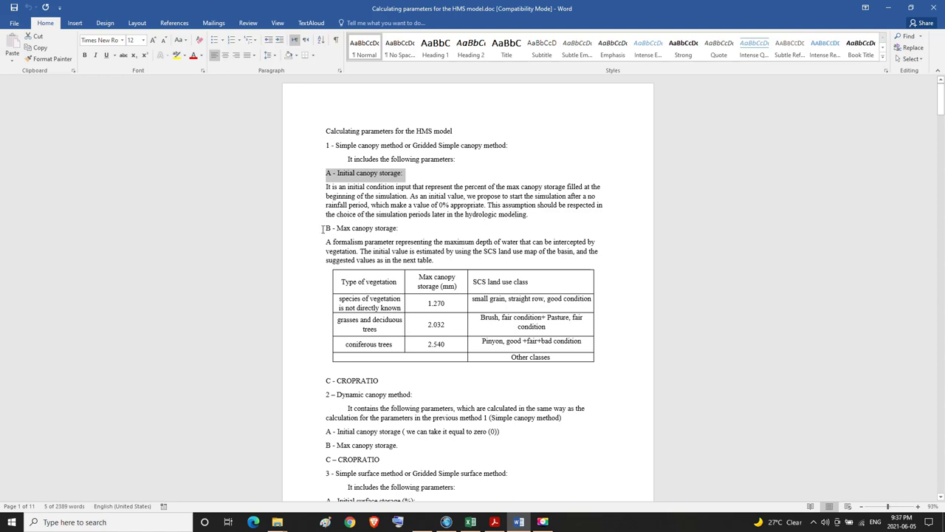
Examine the Max canopy storage section and its table's columns for vegetation type, max canopy storage (mm) and SCS land use class
drag(327, 228, 400, 229)
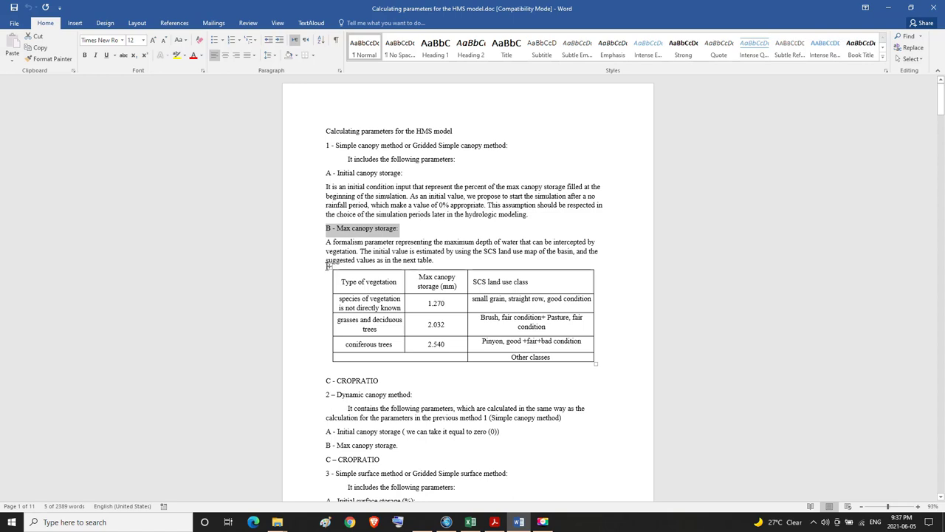
click(328, 265)
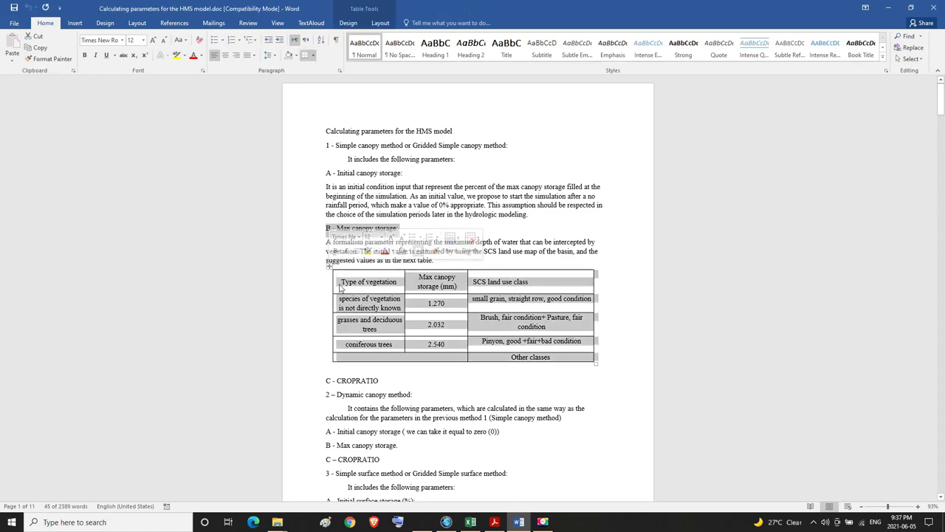
click(316, 291)
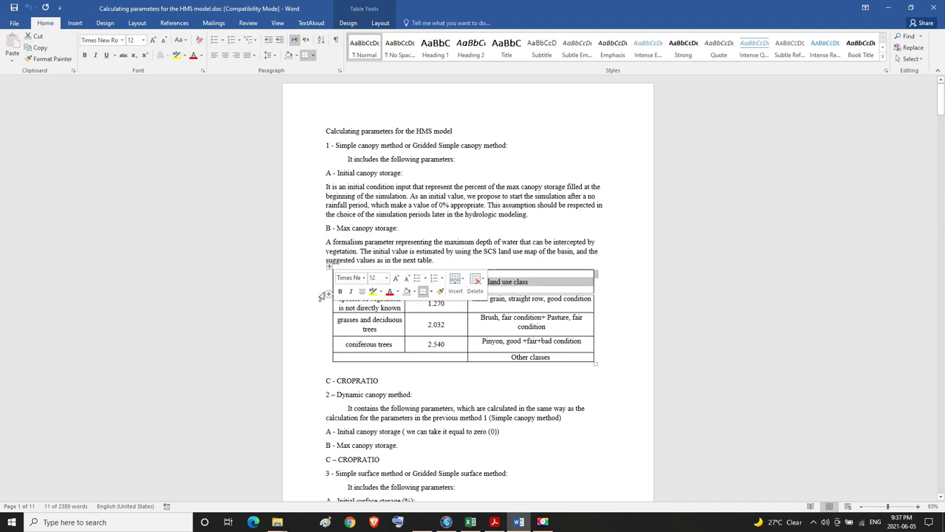
click(438, 260)
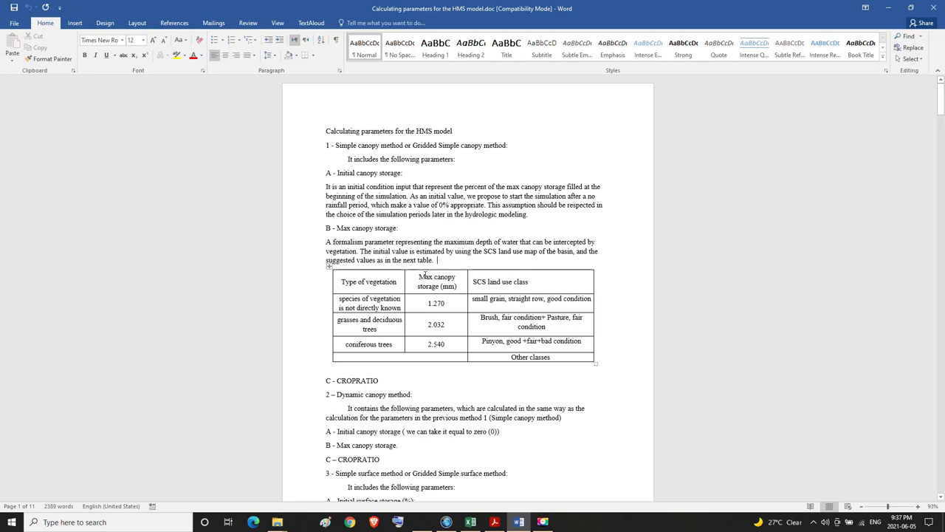
drag(426, 277, 452, 290)
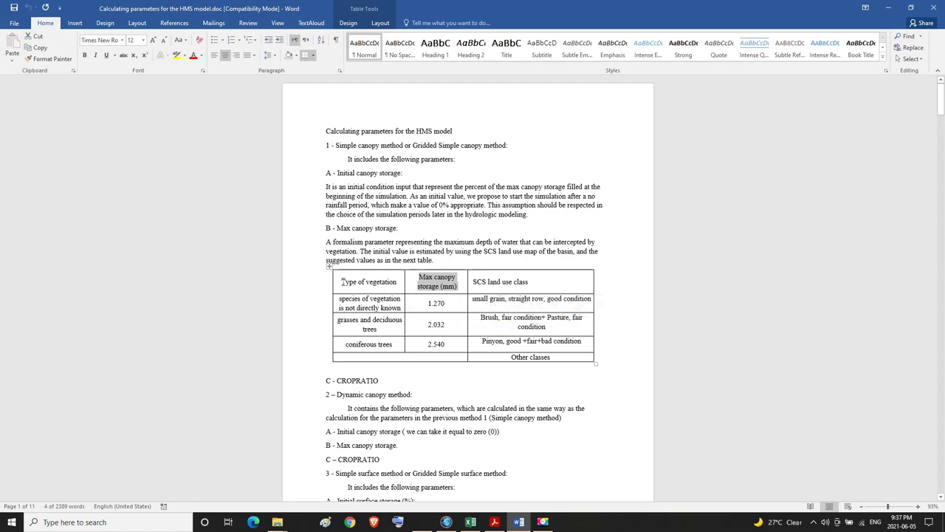
drag(342, 281, 381, 286)
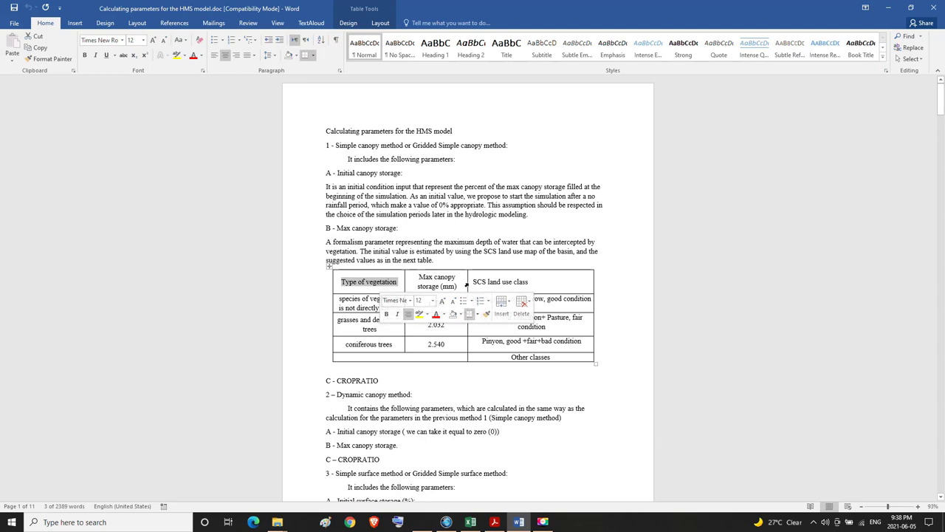
click(473, 282)
drag(473, 281, 530, 285)
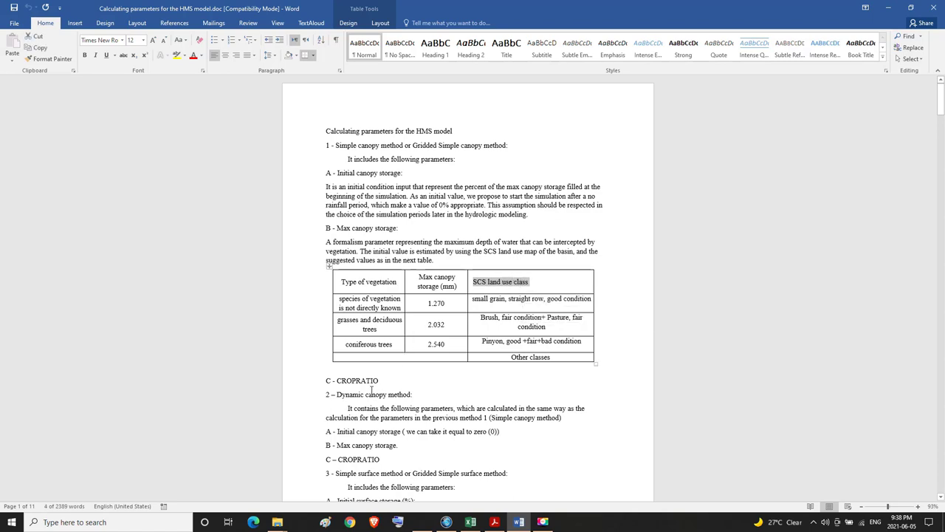
Check the CROPRATIO heading in Word and look up extract_tif1's land cover value 14 in Excel's Globcover2009_Legend.xls
click(399, 381)
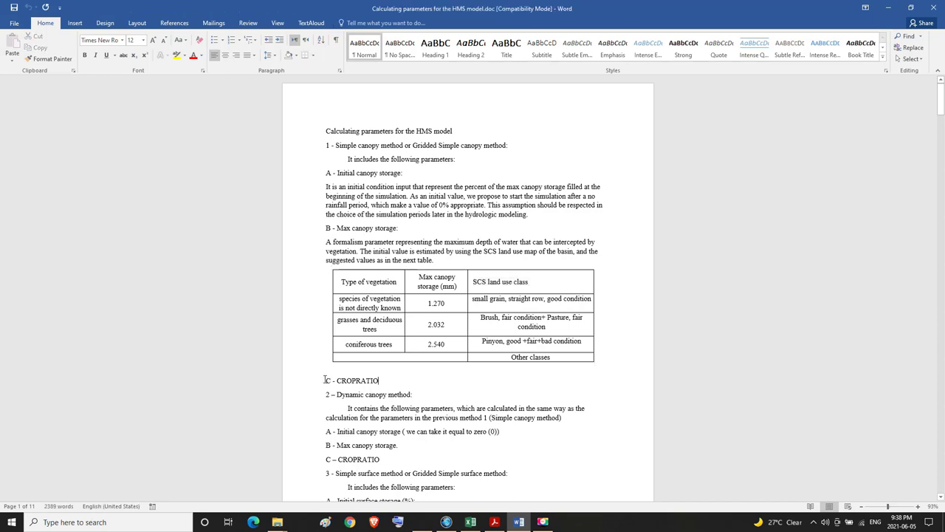
drag(325, 380, 359, 383)
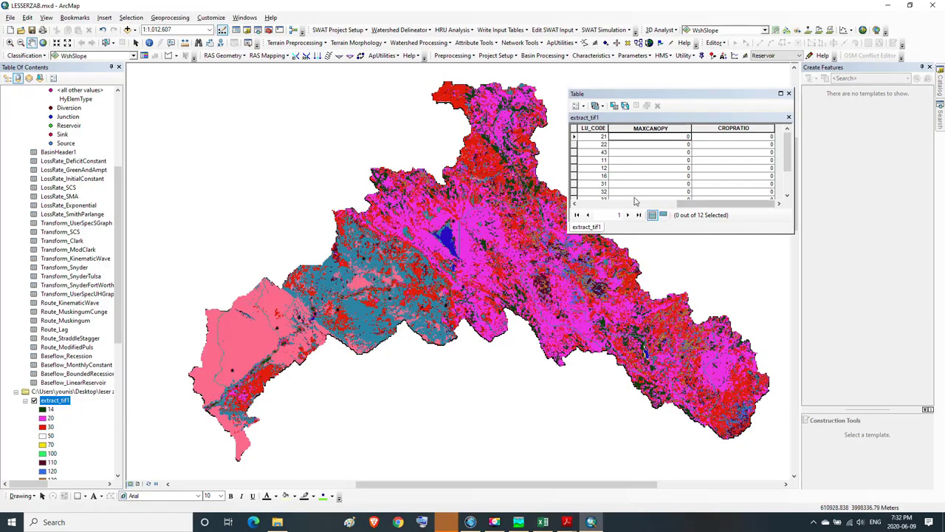
drag(686, 210, 629, 212)
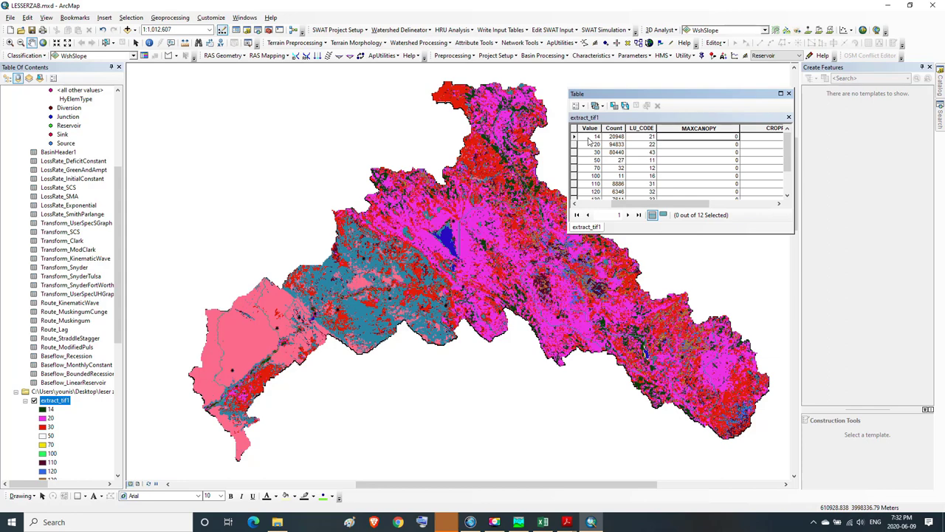
click(543, 522)
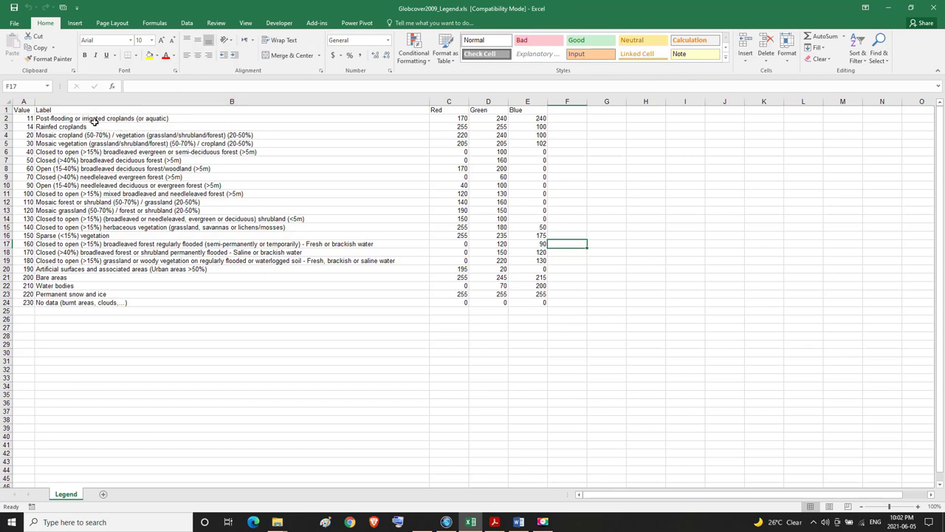
click(67, 127)
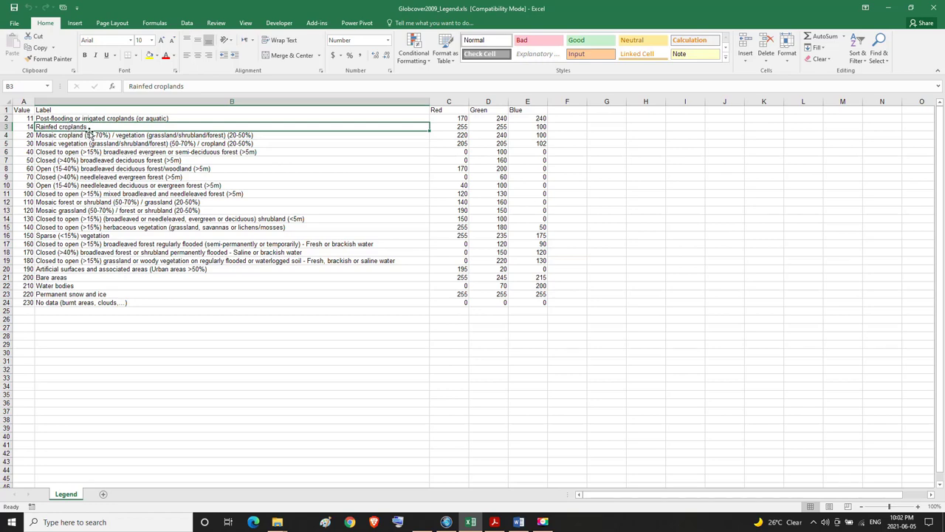
Switch to Word and examine the canopy table's Max canopy storage (mm) column and its first value
click(518, 522)
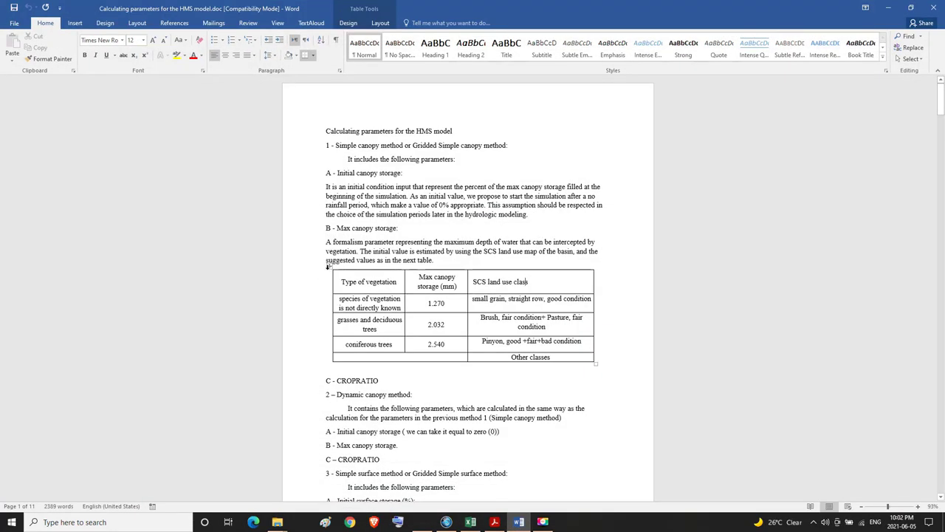
click(328, 271)
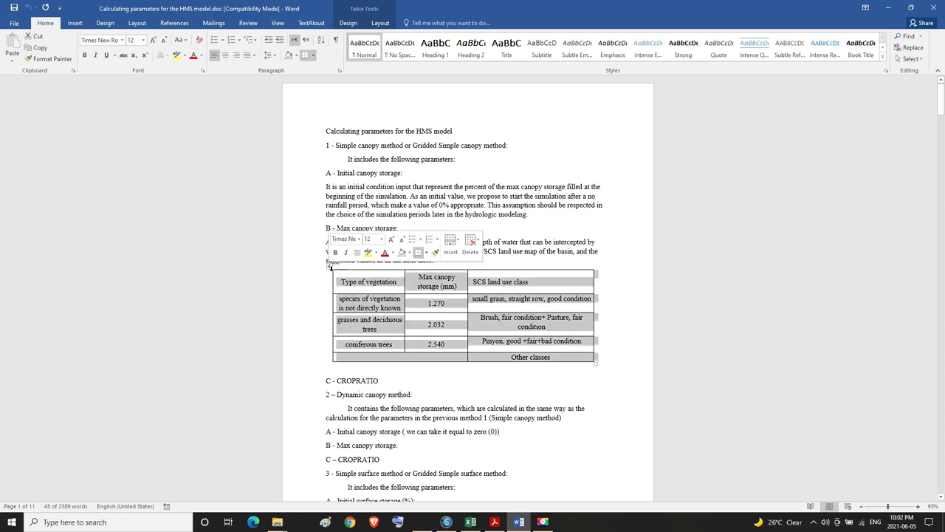
click(325, 282)
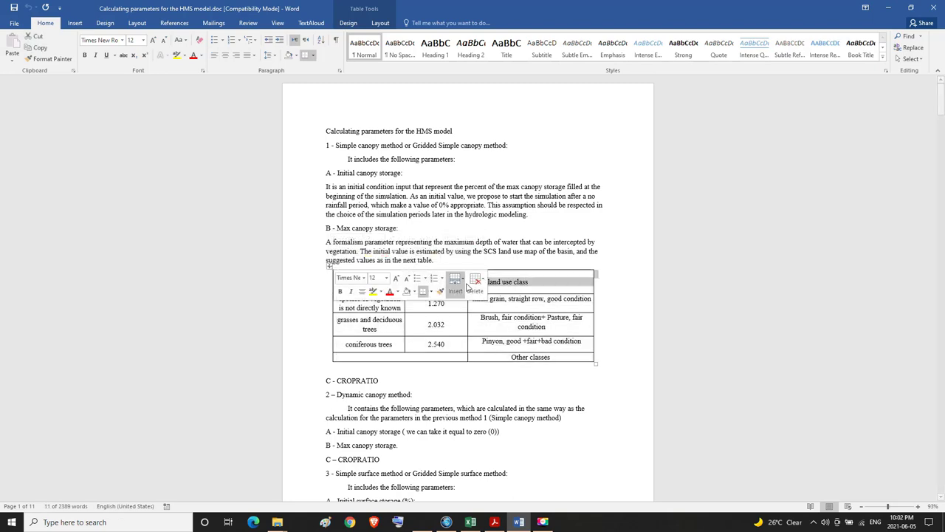
key(Up)
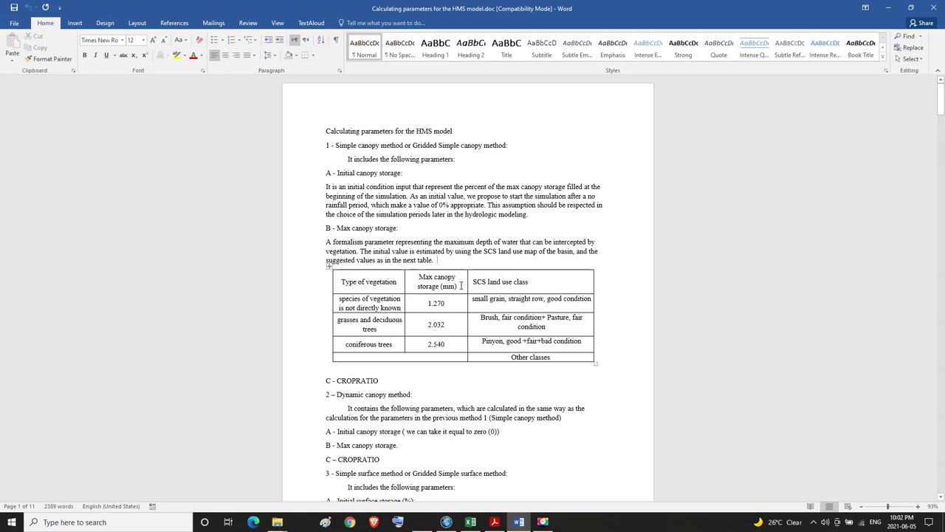
click(419, 279)
drag(419, 279, 443, 288)
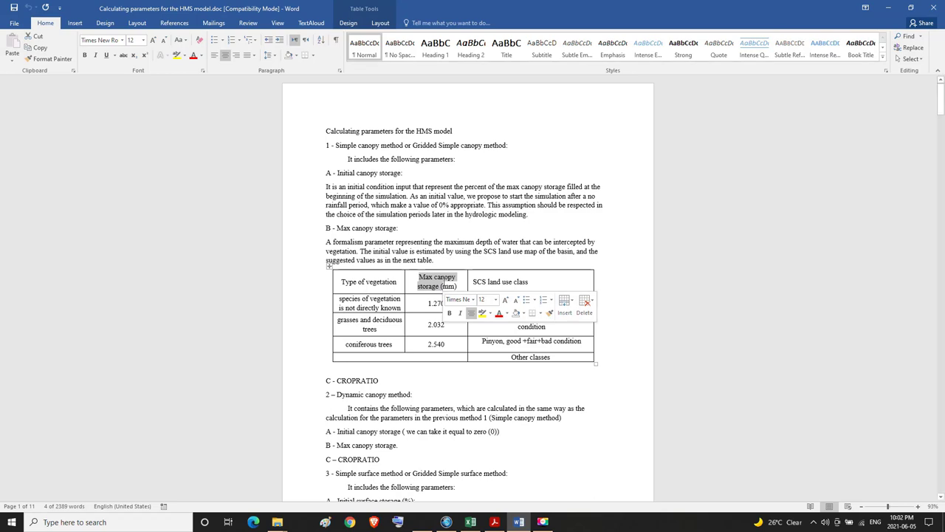
double_click(441, 304)
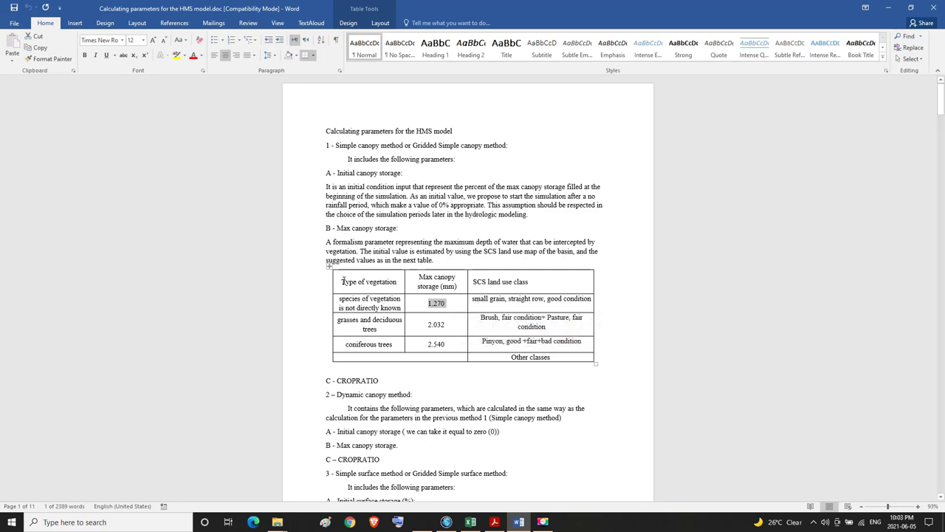
Read the vegetation type and SCS land use class that belong to the table's 1.270 mm row
drag(342, 281, 376, 285)
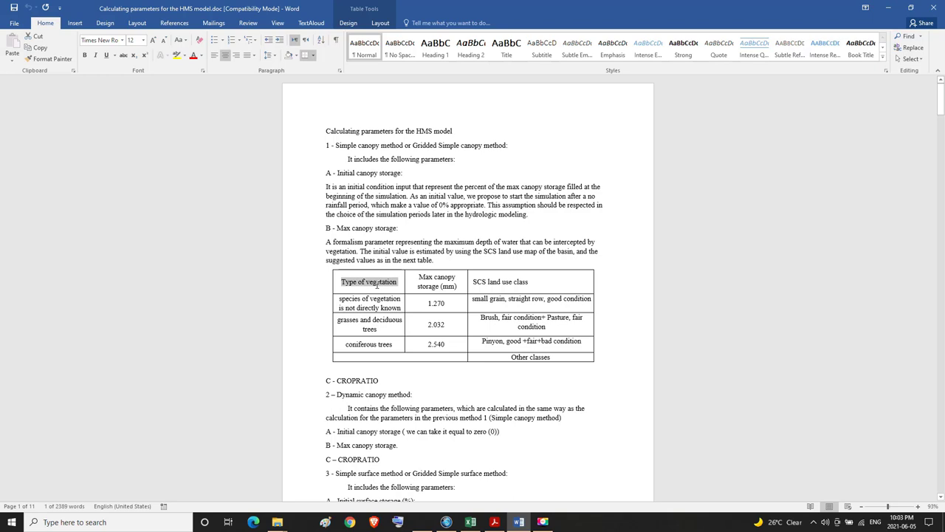
double_click(377, 284)
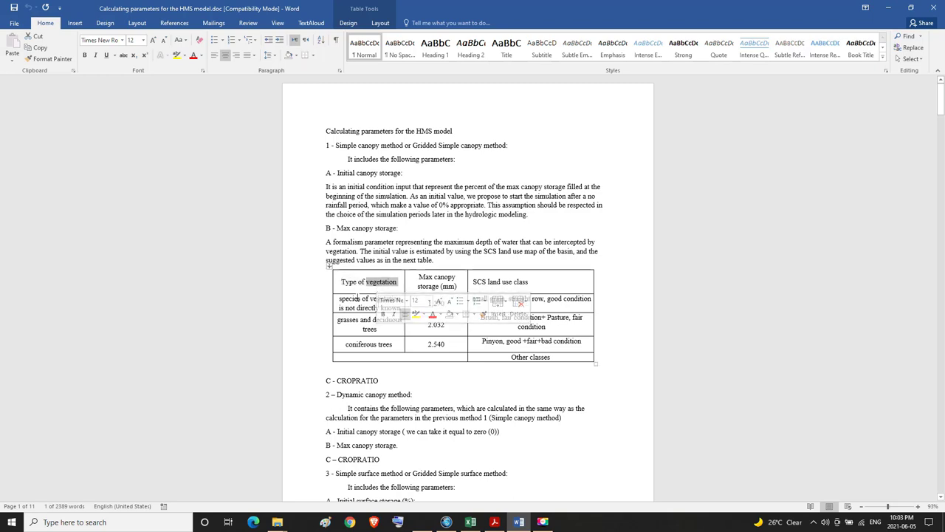
triple_click(339, 299)
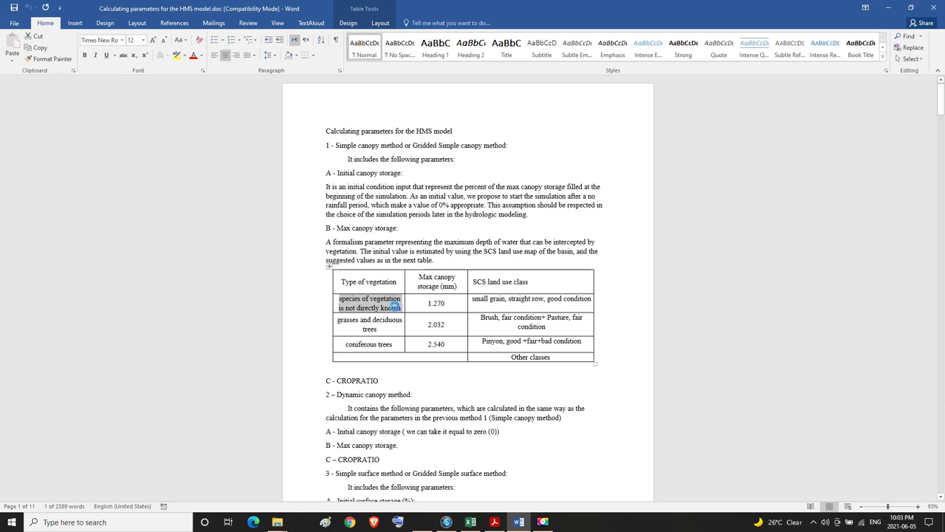
drag(474, 281, 520, 288)
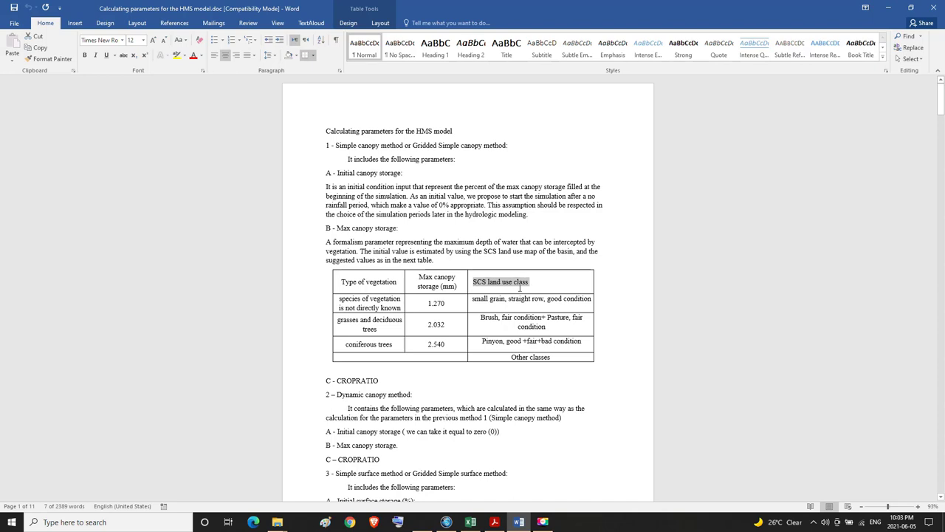
click(472, 299)
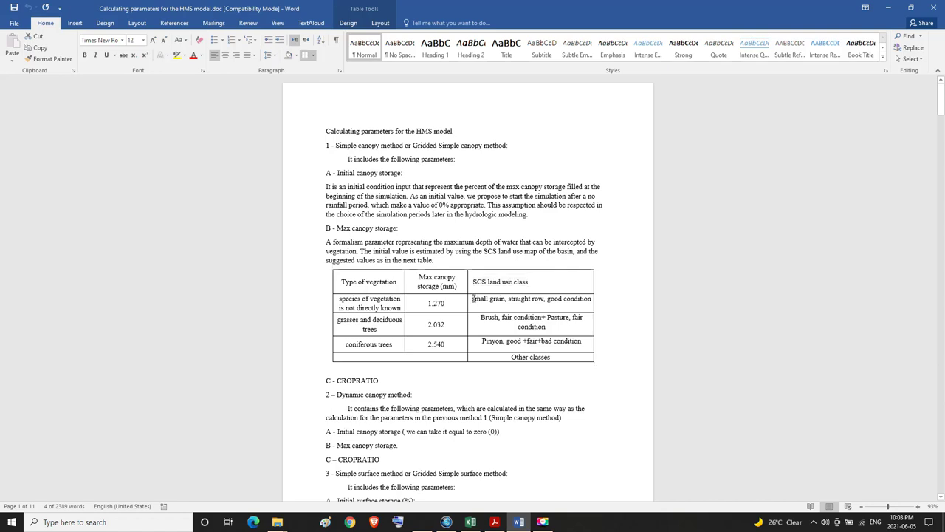
drag(473, 298, 580, 303)
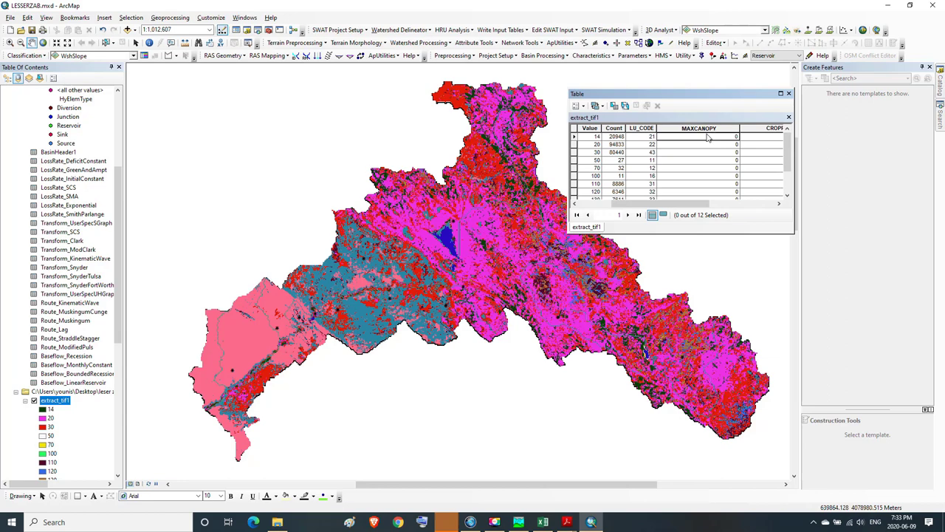
Start an edit session in ArcMap on the extract_tif1.vat table
click(728, 43)
click(725, 52)
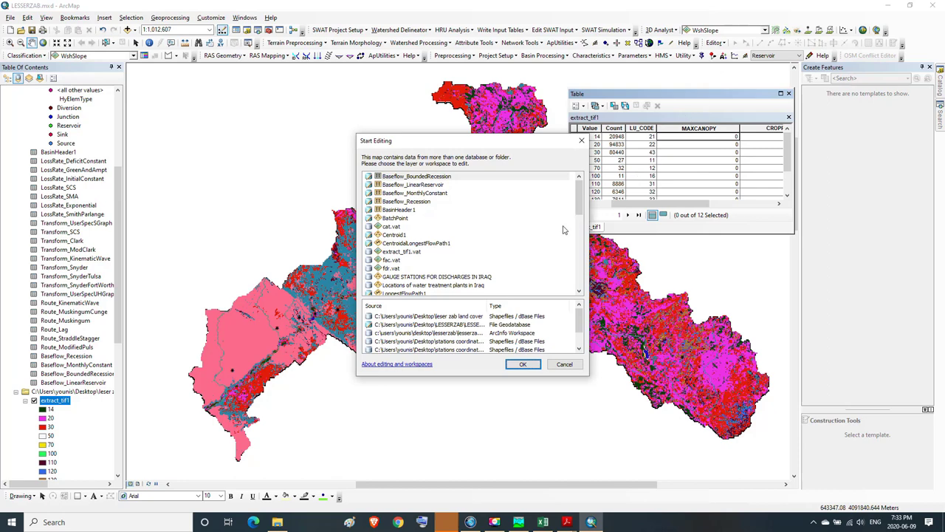
click(394, 253)
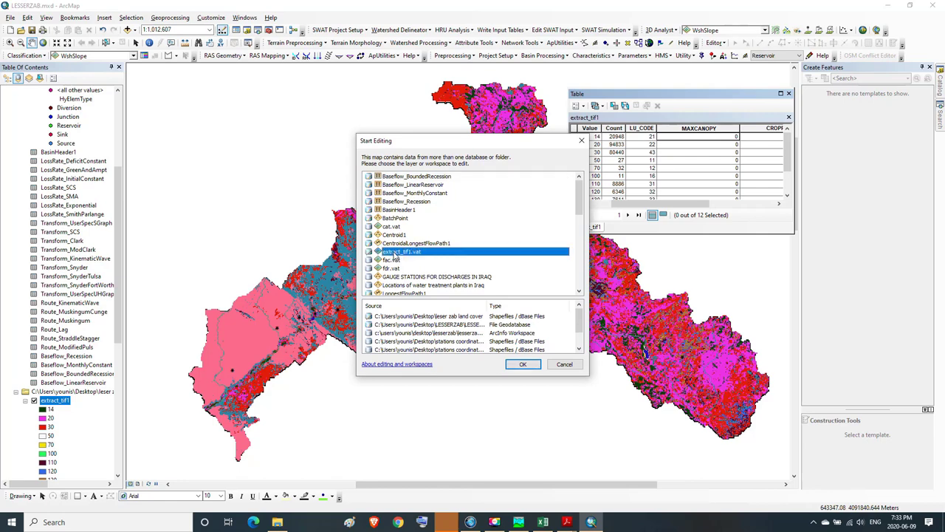
click(522, 364)
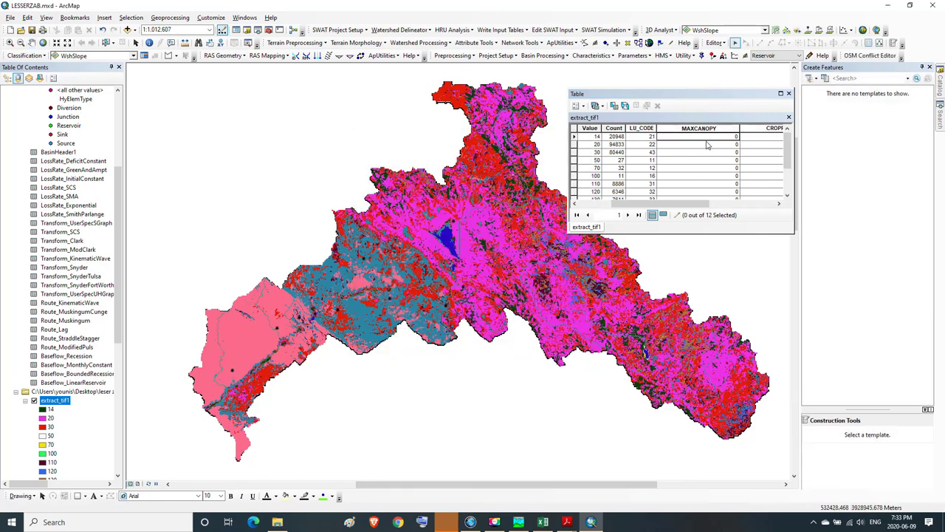
Set MAXCANOPY to 1.27 for the land cover row with value 14
click(708, 139)
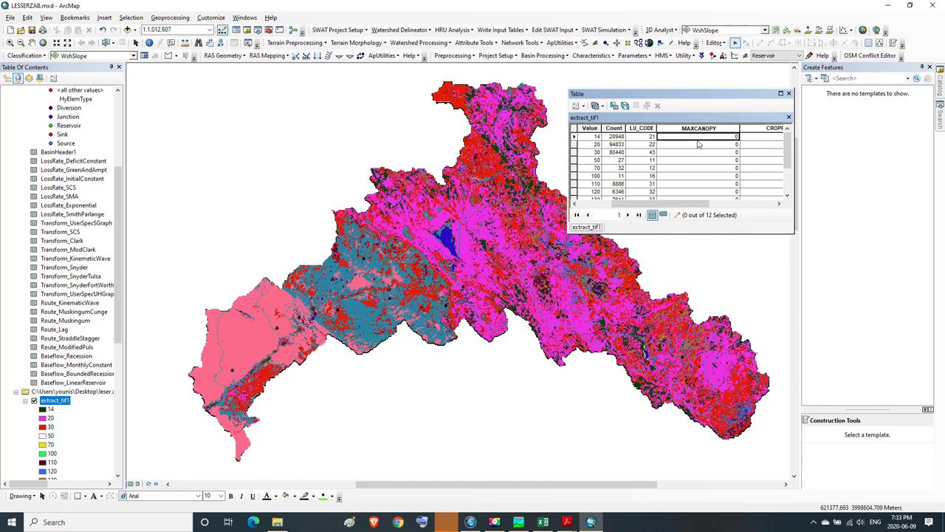
click(699, 143)
click(701, 137)
text(1.27)
click(692, 144)
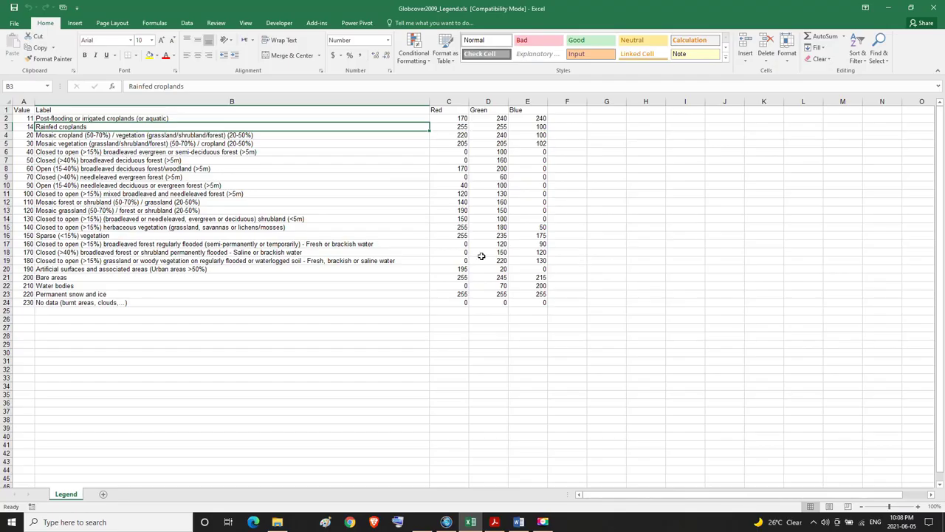
Look up the label of land cover value 20 in Excel's Globcover2009_Legend.xls
double_click(25, 134)
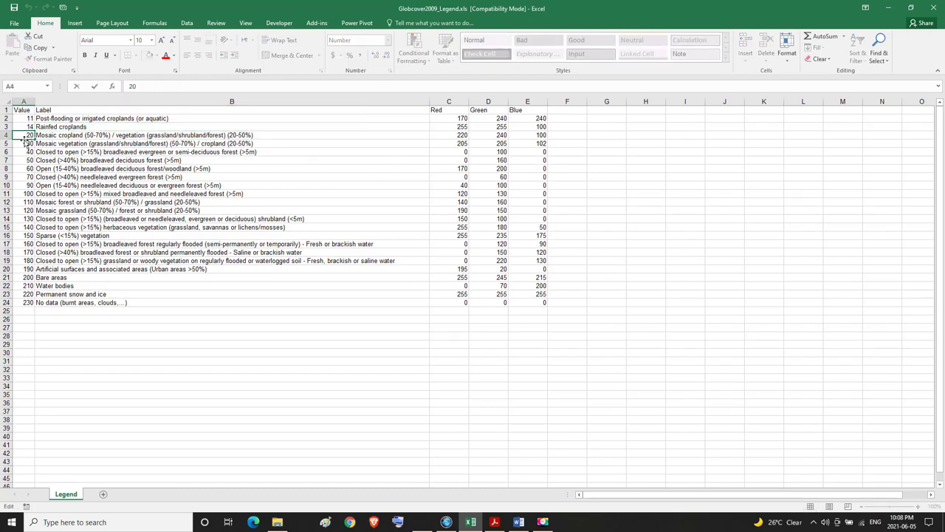
click(62, 135)
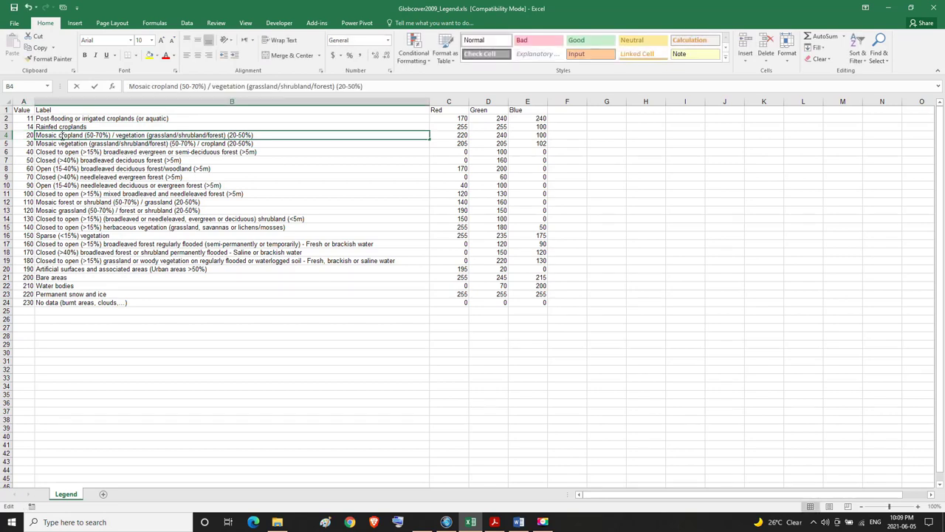
double_click(61, 135)
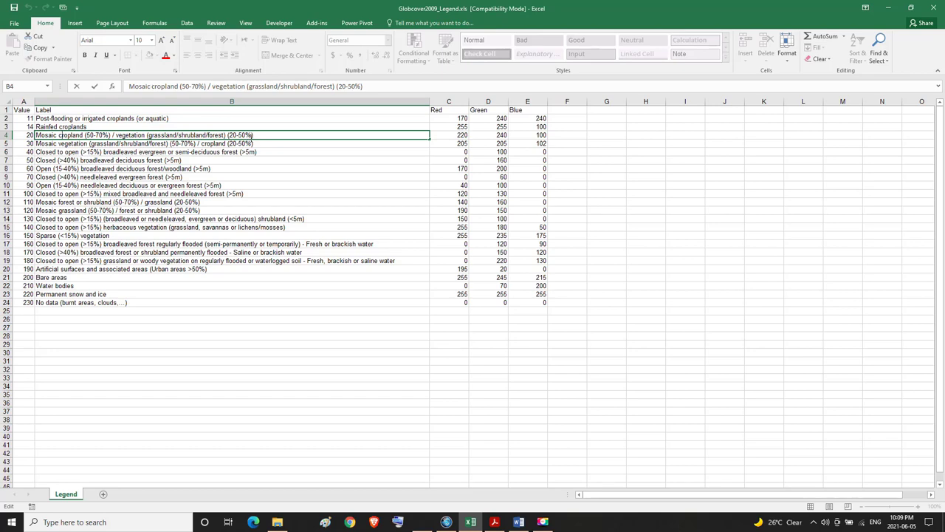
Switch to Word and read the 2.032 mm row's vegetation type and SCS land use class
click(519, 522)
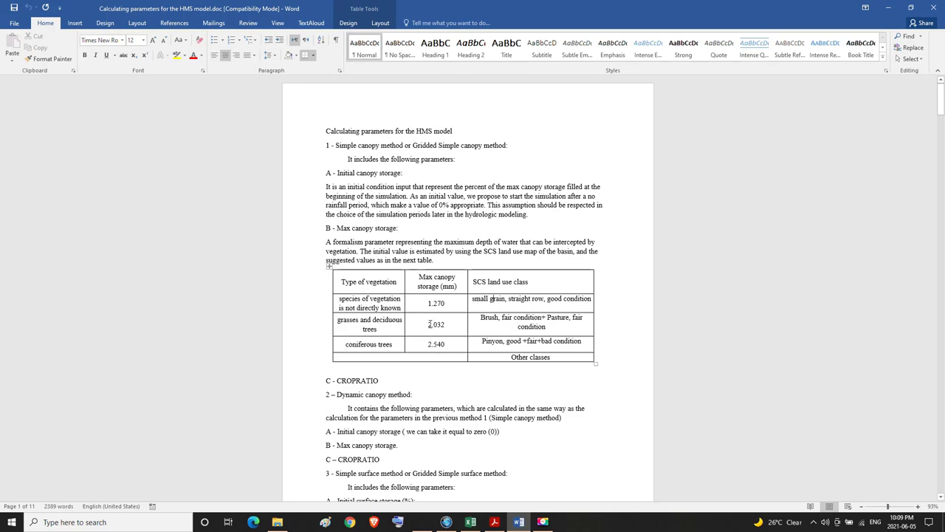
drag(429, 324, 445, 325)
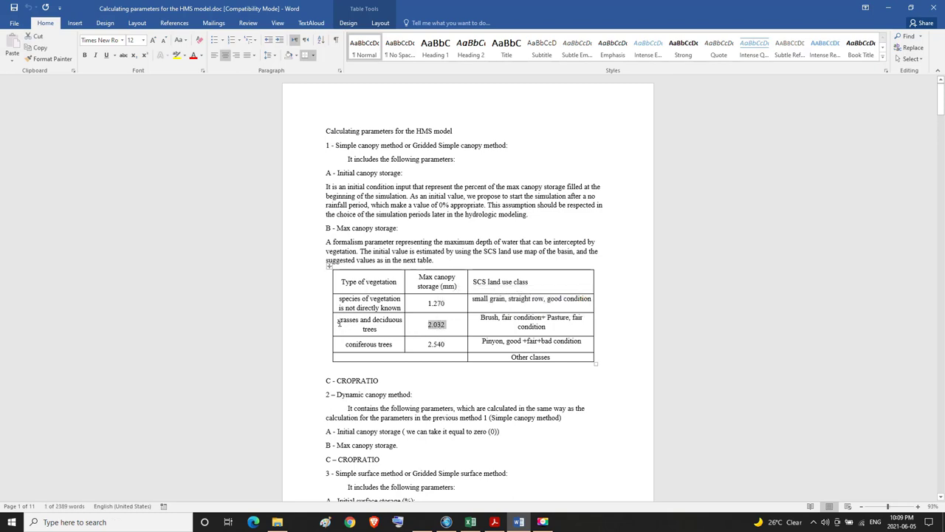
drag(339, 320, 365, 326)
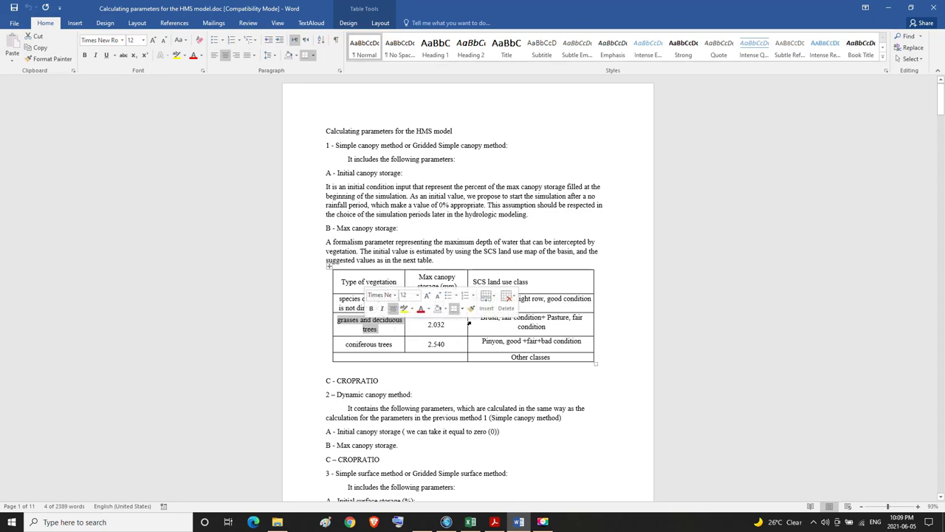
click(481, 319)
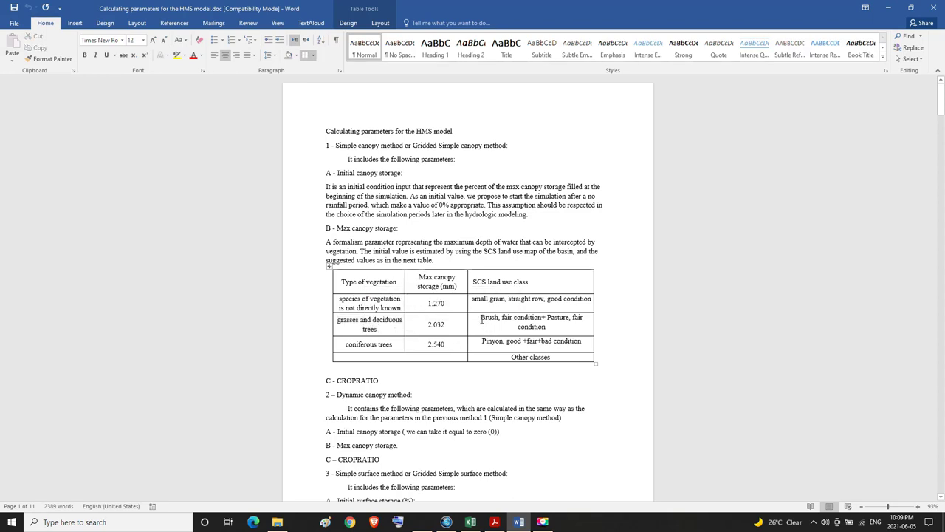
drag(481, 319, 550, 326)
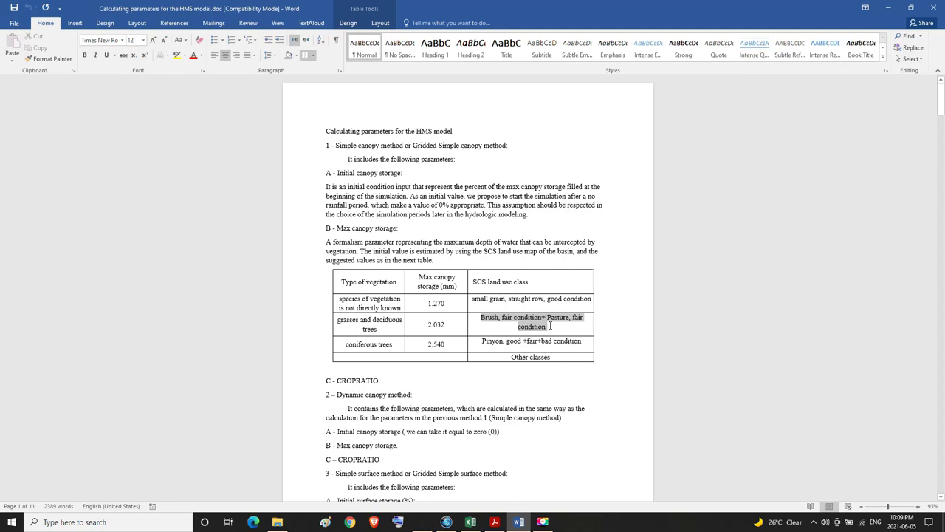
click(551, 326)
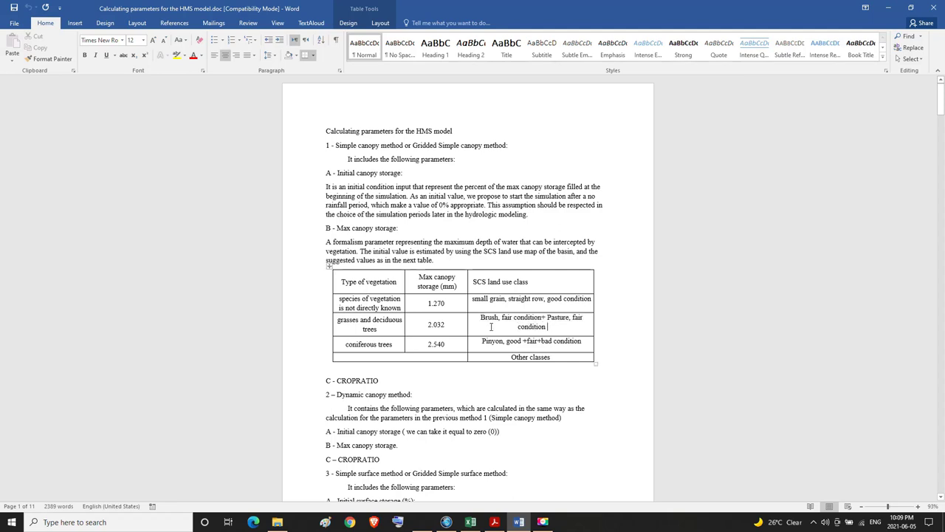
Copy 2.032 from the Word canopy table into MAXCANOPY for land cover value 20 in ArcMap
drag(428, 325, 443, 326)
key(ctrl+c)
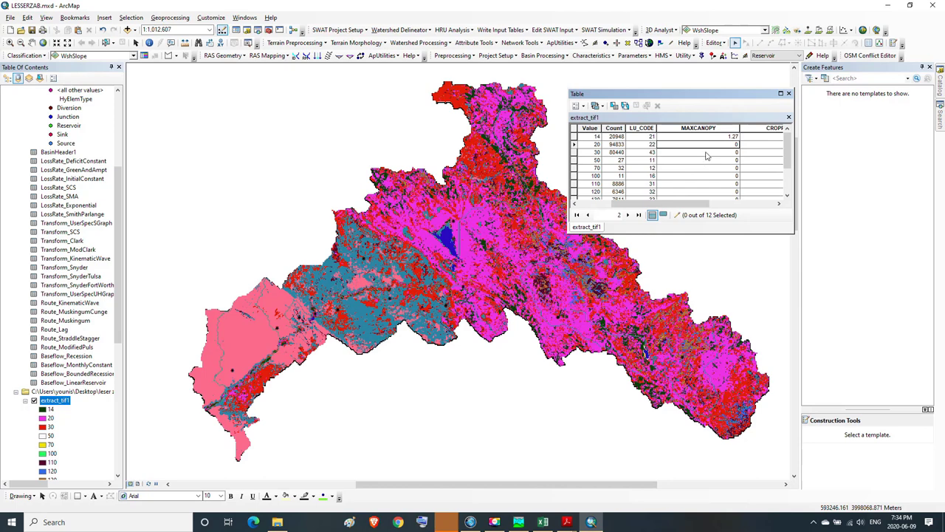
click(707, 145)
key(ctrl+v)
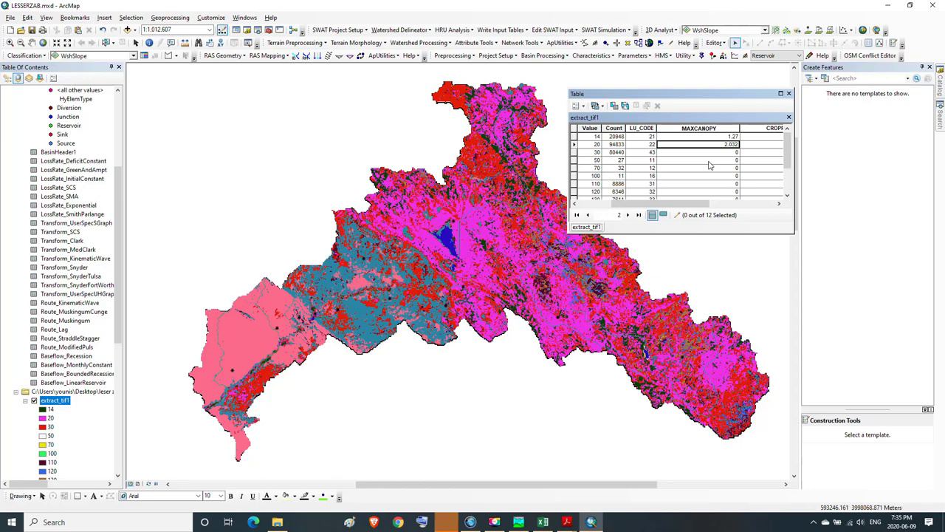
click(715, 155)
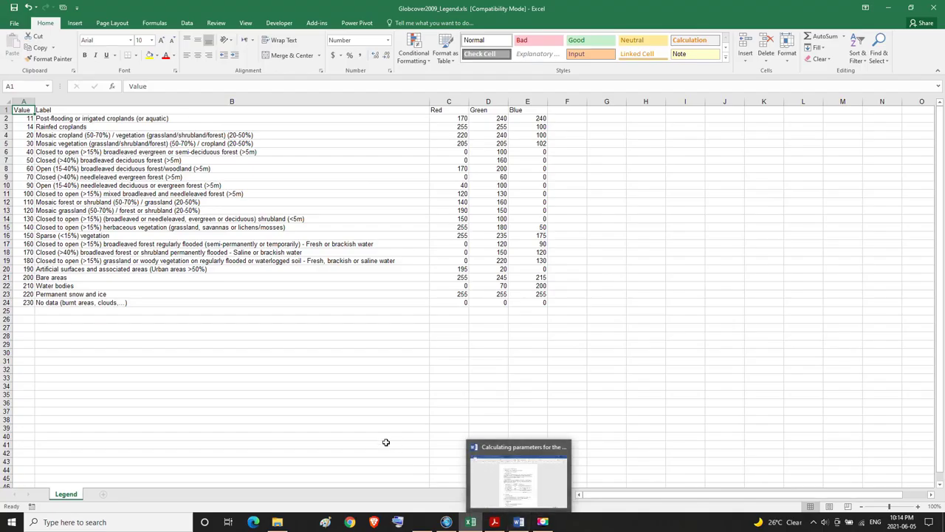
Look up land cover value 30 in Excel's Globcover2009_Legend.xls and paste 2.032 into its MAXCANOPY field in ArcMap
double_click(27, 143)
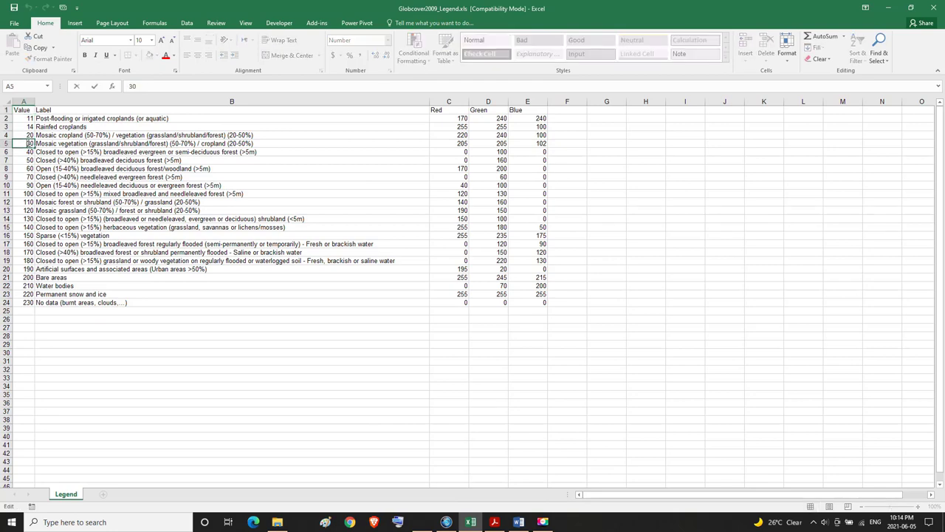
click(58, 143)
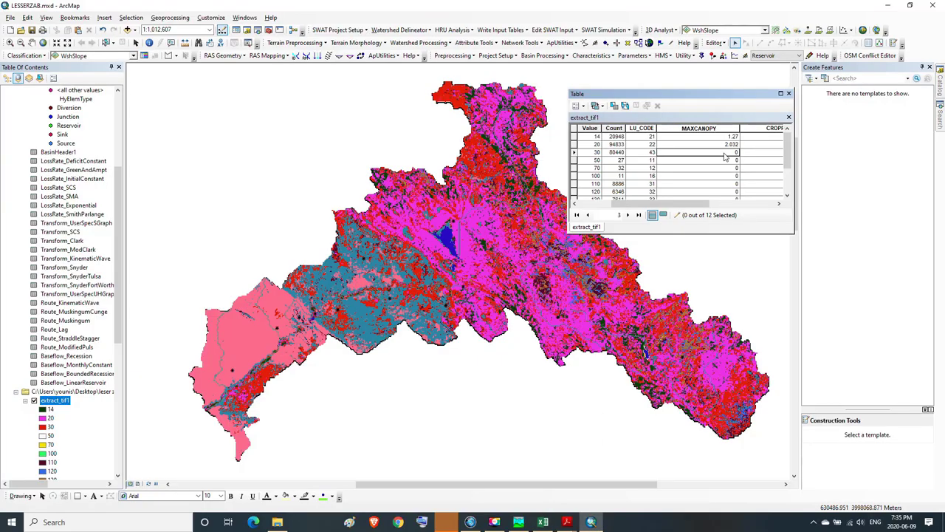
click(723, 152)
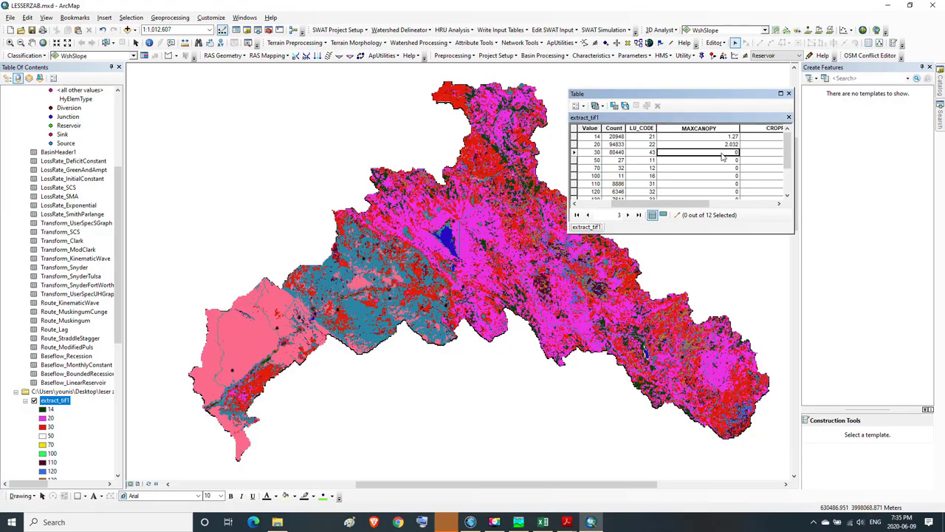
key(ctrl+v)
click(724, 165)
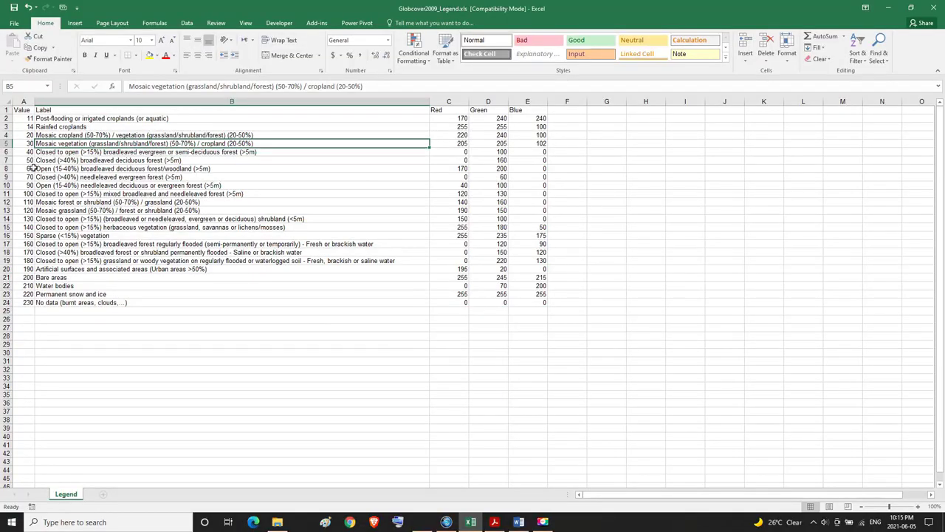
Check the label of land cover value 50 in the Excel legend and paste 2.032 into its MAXCANOPY field in ArcMap
click(26, 160)
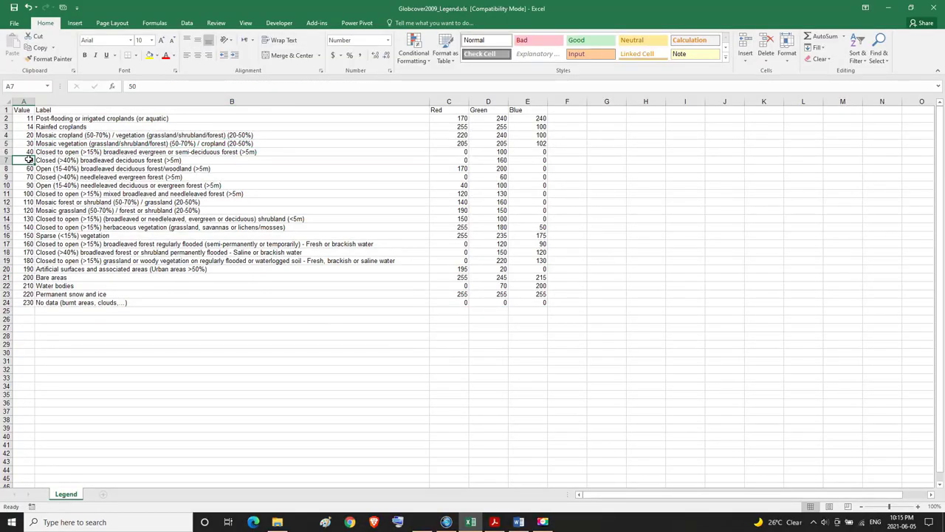
click(60, 160)
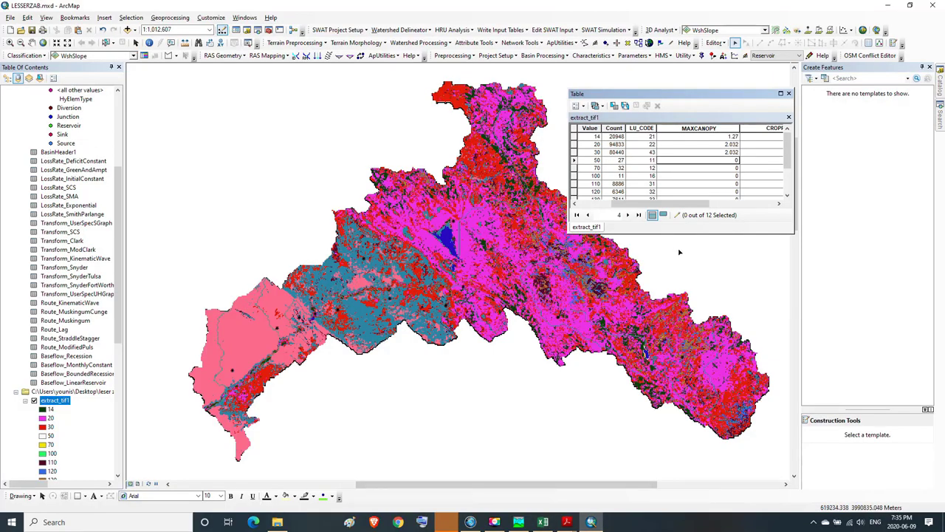
click(717, 161)
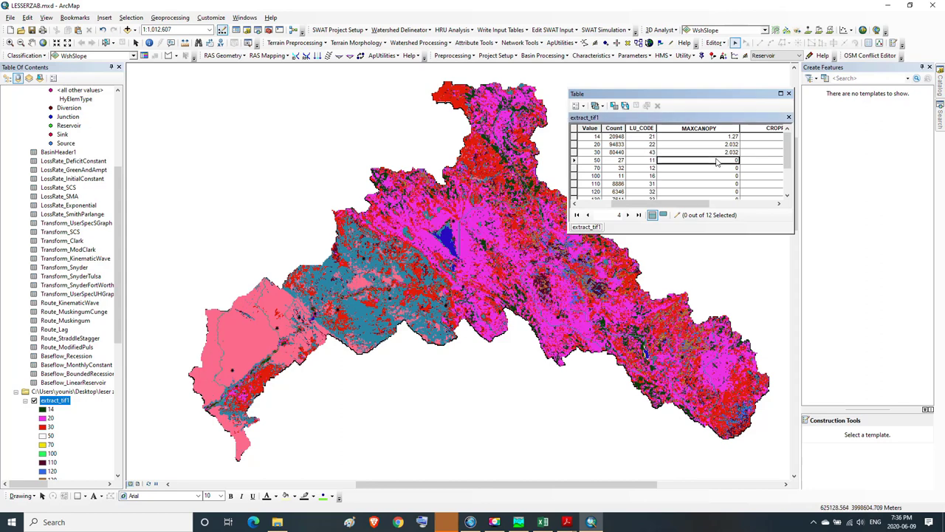
key(ctrl+v)
key(Return)
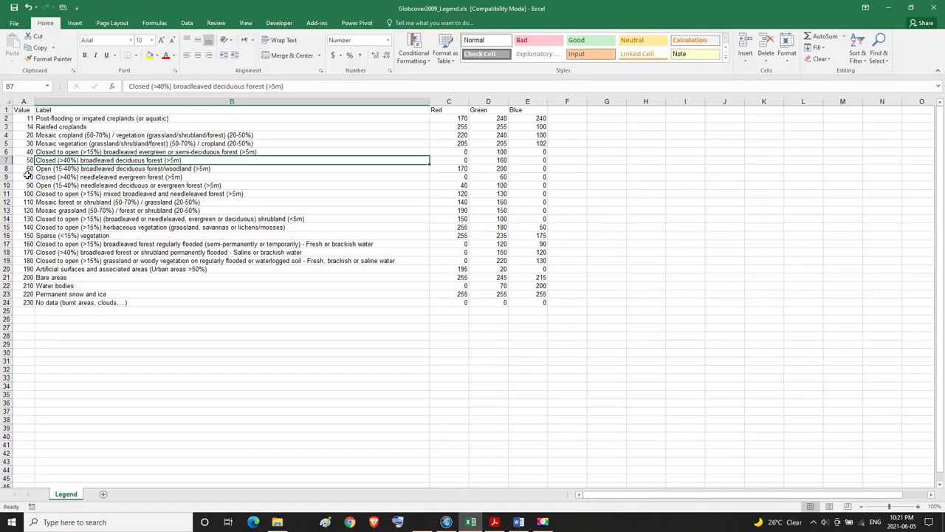
Look up land cover value 70 in the Excel legend, and read the 2.540 mm row's vegetation type and land use class in Word
click(27, 176)
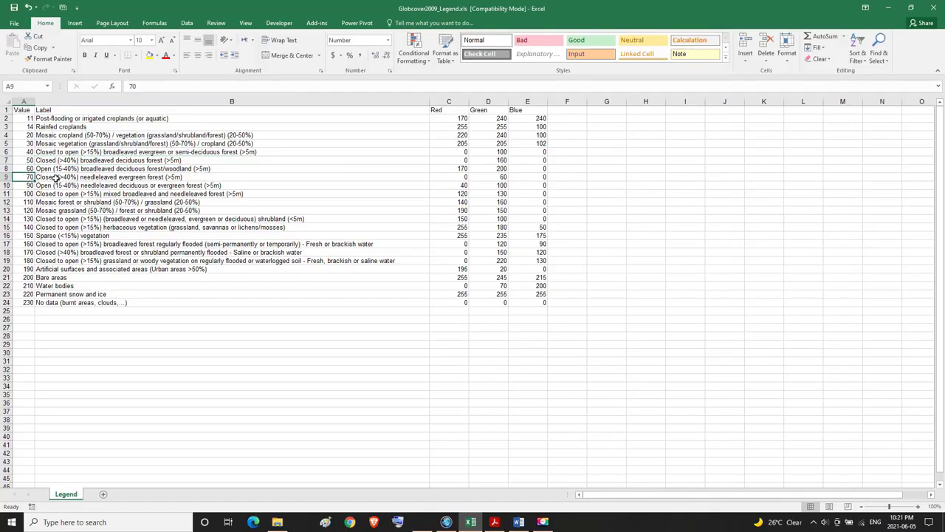
click(57, 177)
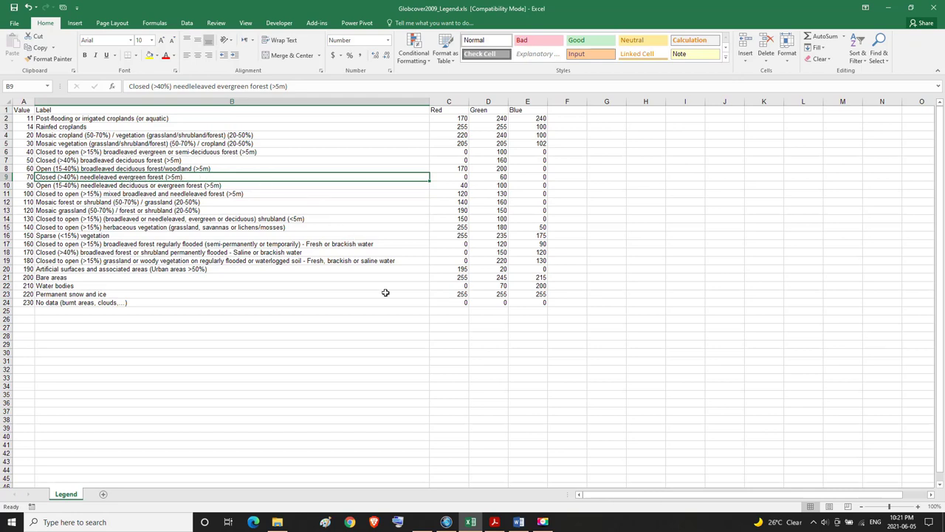
click(515, 510)
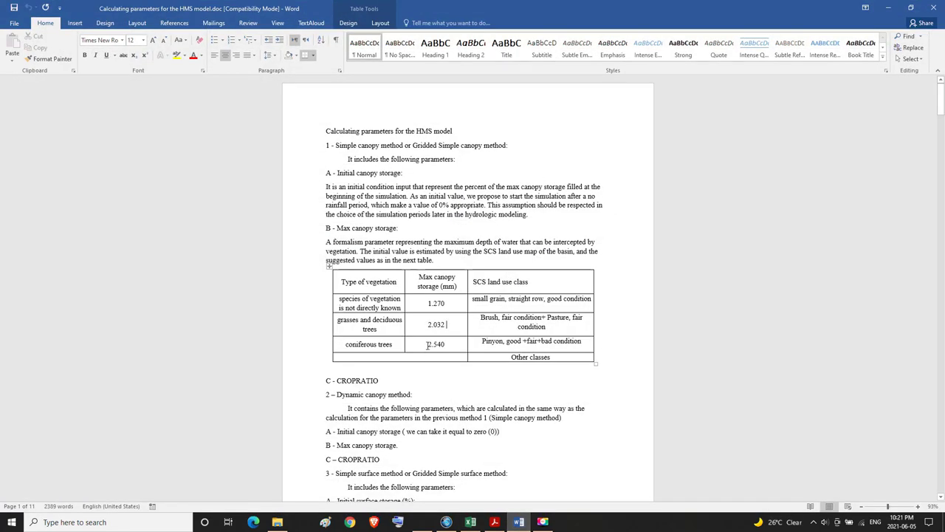
drag(427, 344, 441, 344)
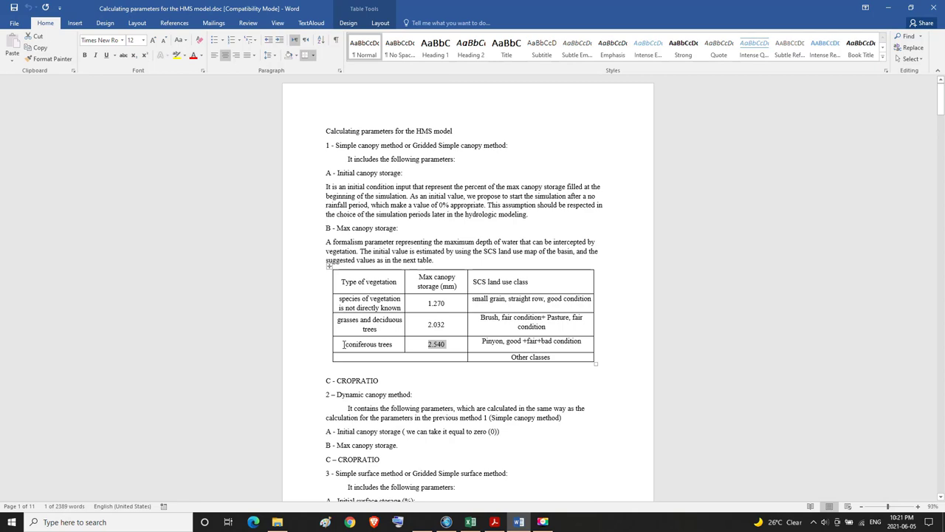
drag(343, 345, 391, 344)
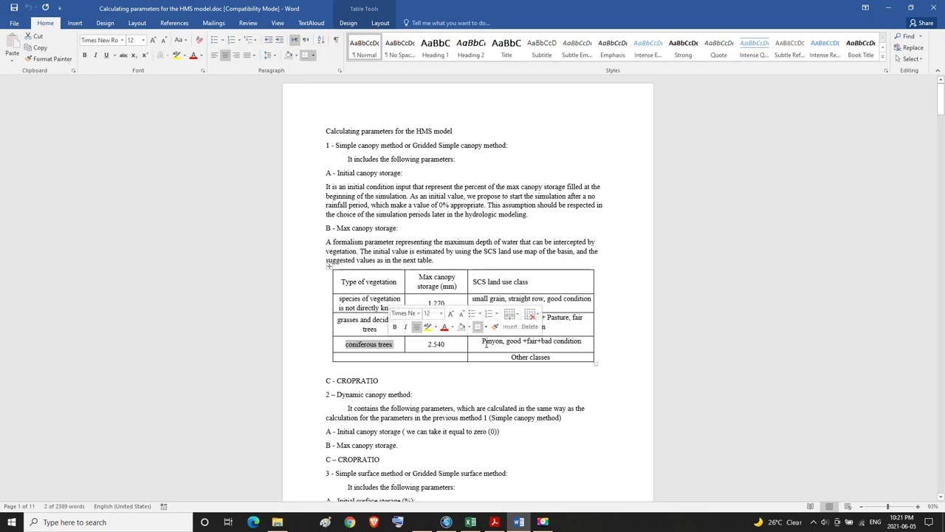
drag(483, 342, 565, 342)
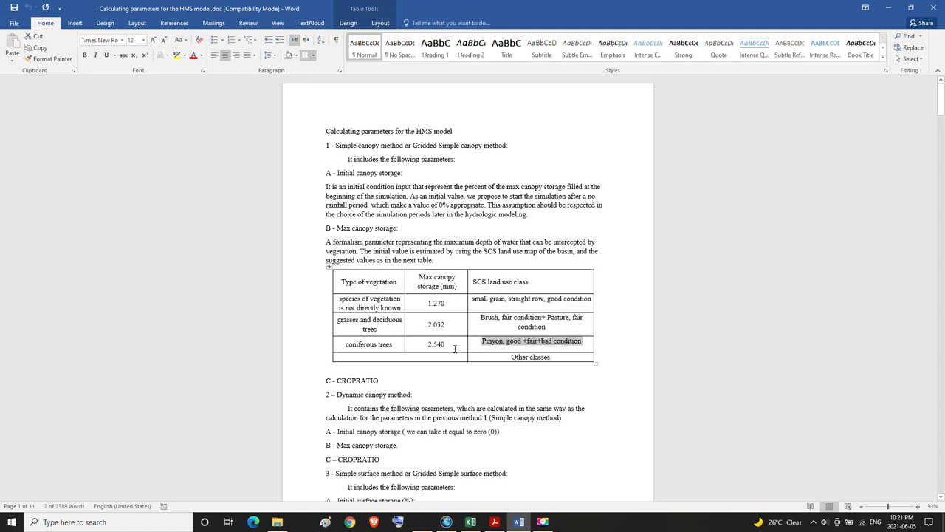
Copy 2.540 from the Word canopy table into MAXCANOPY for land cover value 70 in ArcMap
double_click(434, 344)
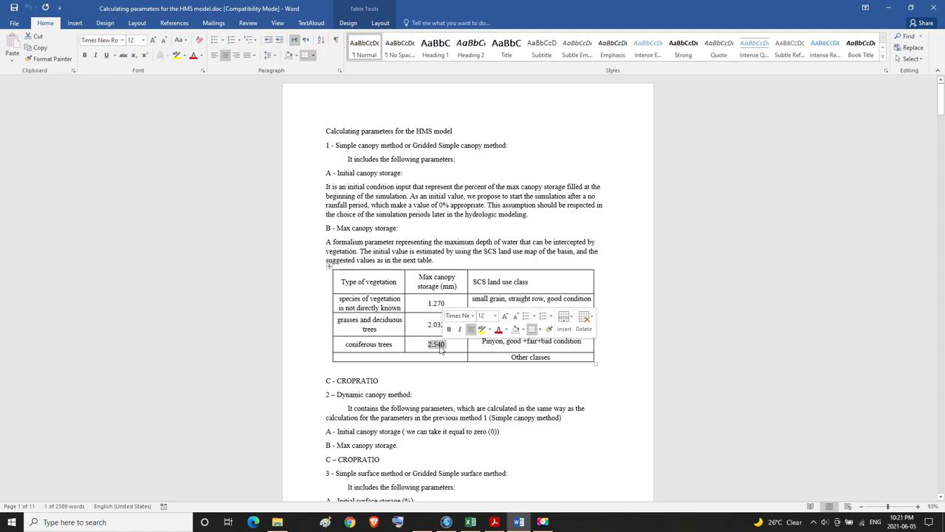
right_click(441, 347)
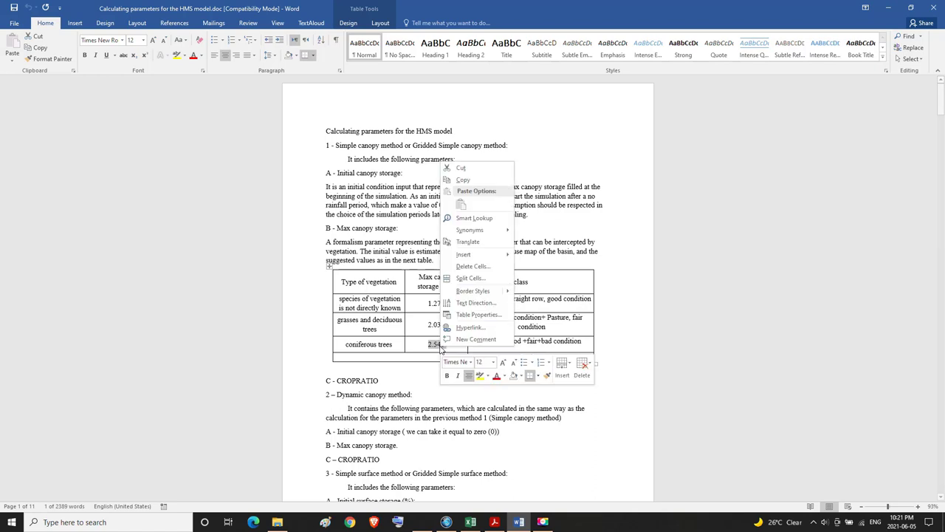
click(452, 182)
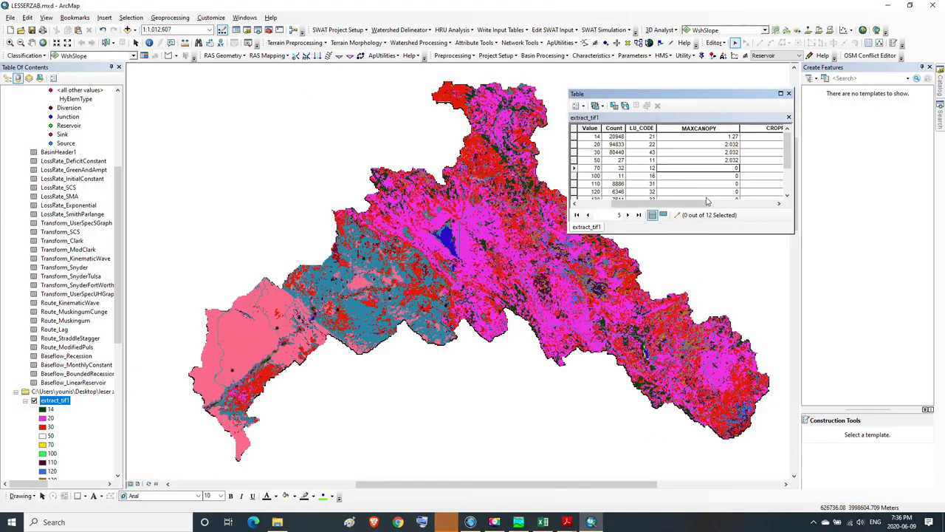
click(720, 171)
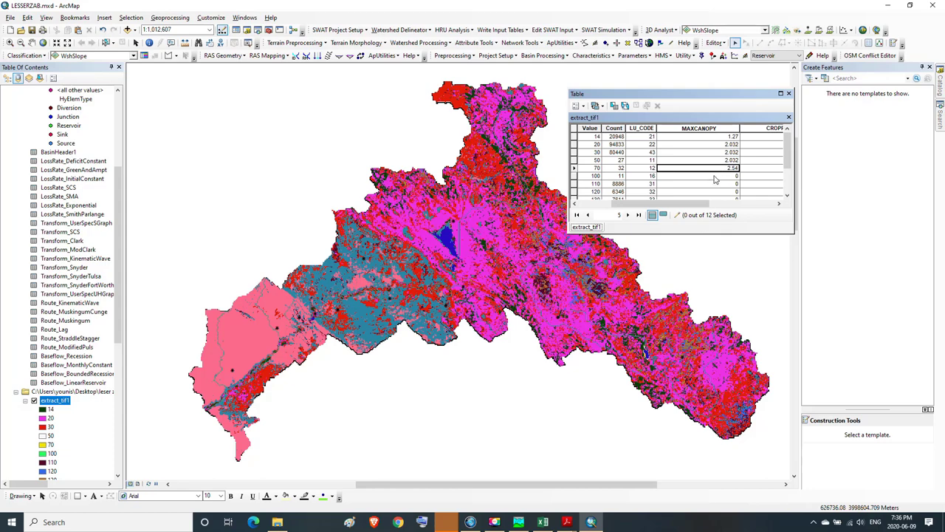
click(715, 179)
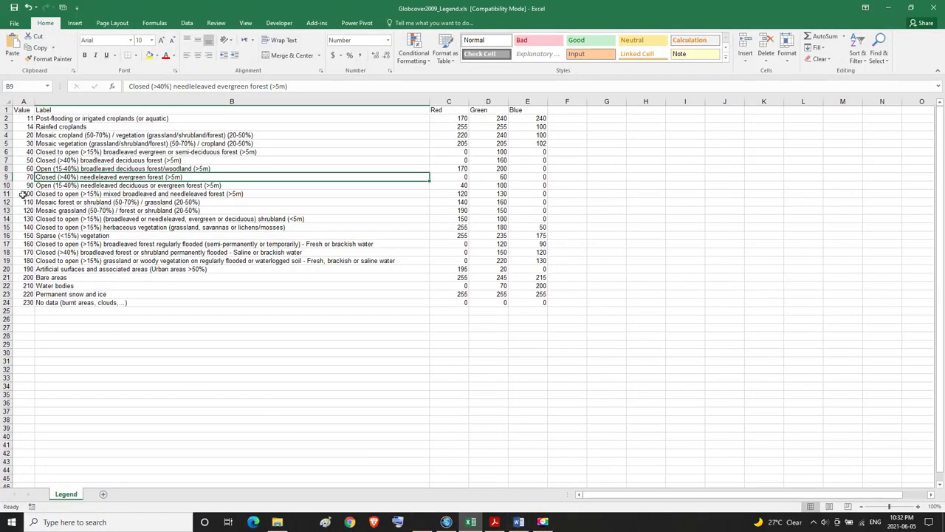
Look up land cover value 100 in the Excel legend, and read the 2.032 mm row's vegetation type and land use class in Word
click(23, 193)
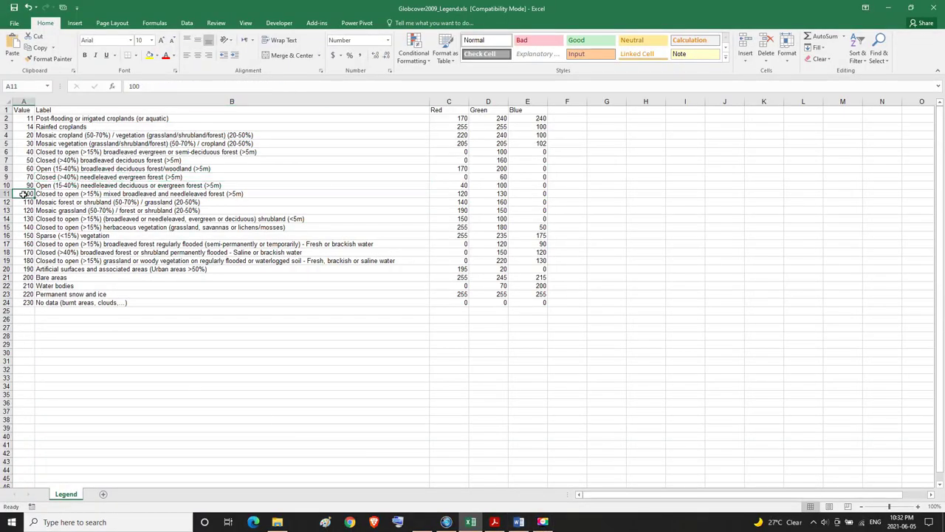
click(63, 193)
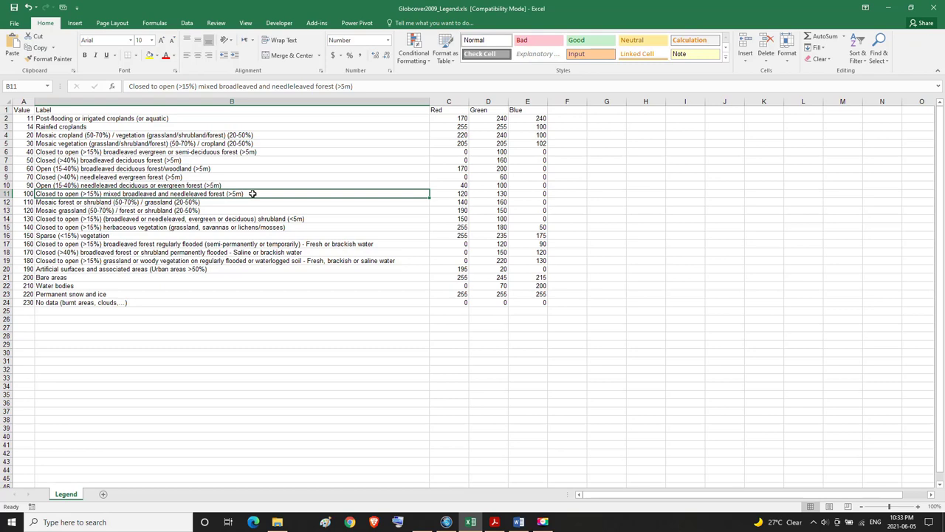
click(519, 524)
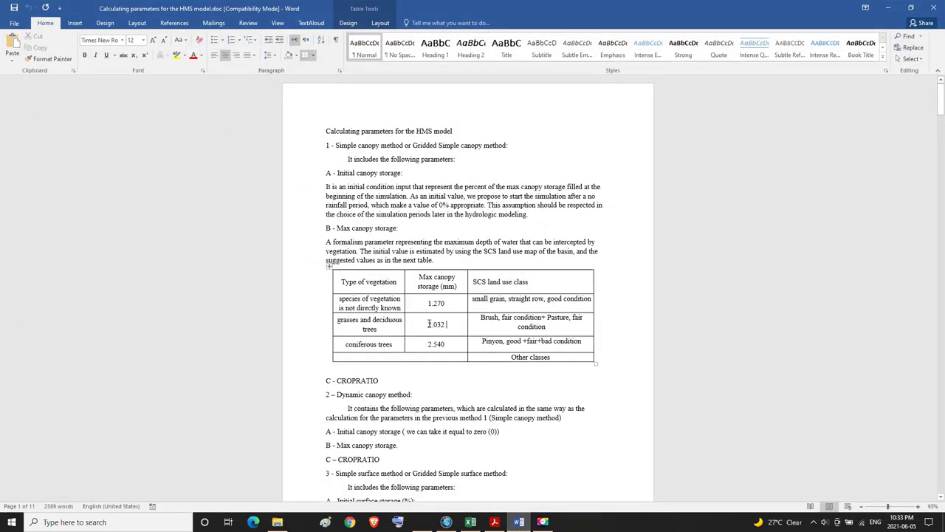
double_click(430, 324)
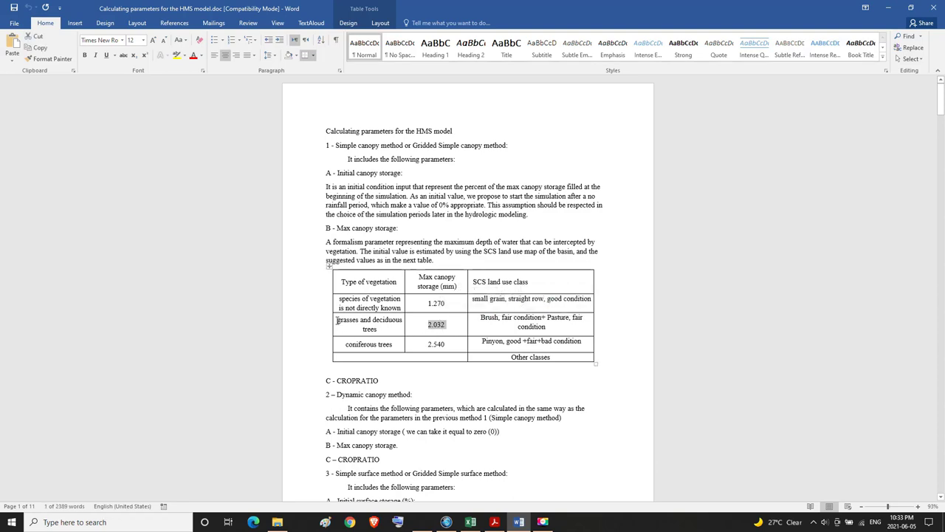
drag(337, 320, 382, 328)
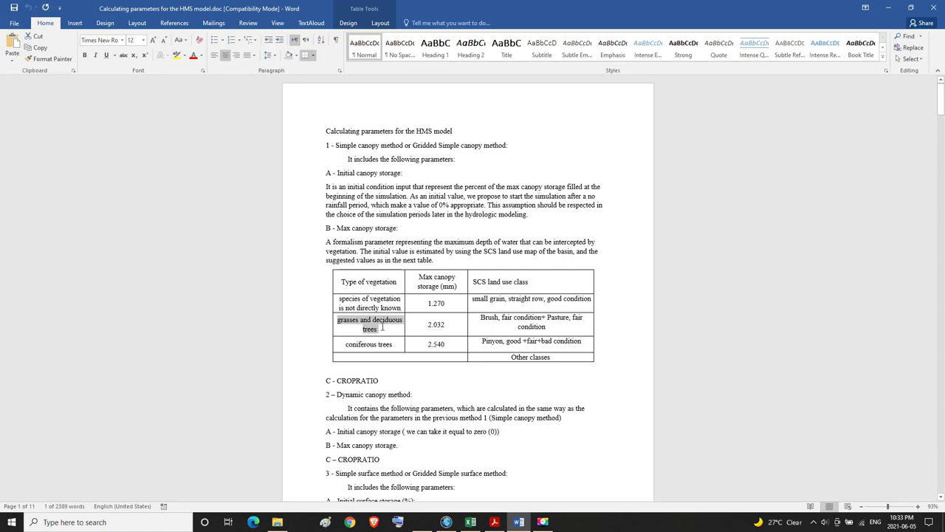
click(485, 327)
click(481, 318)
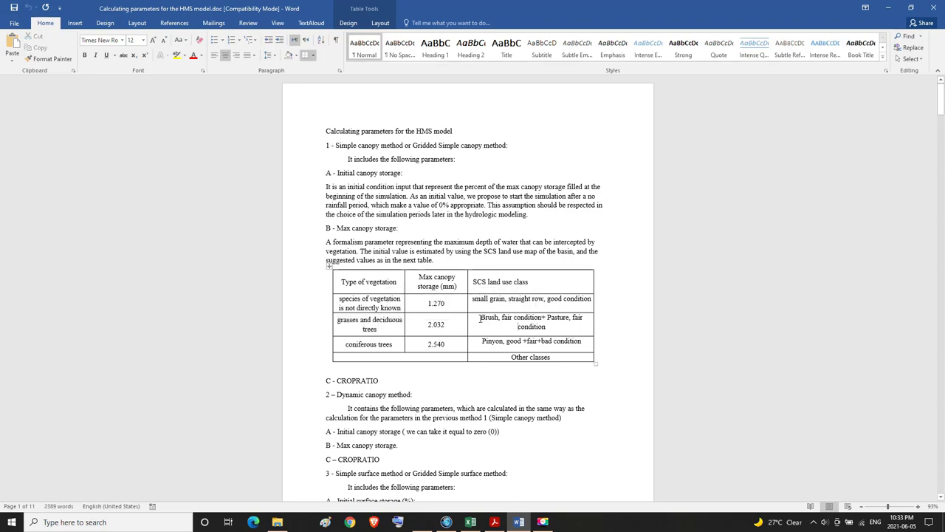
drag(480, 317, 577, 323)
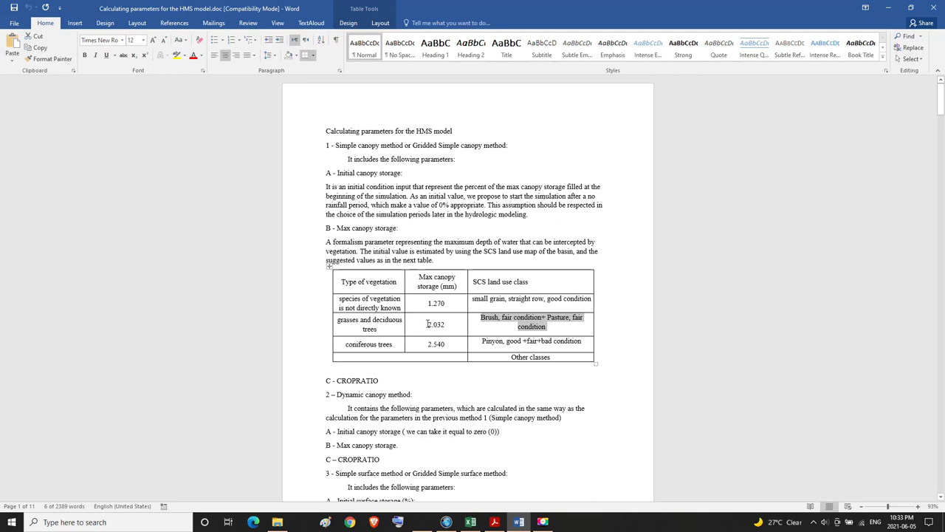
Copy 2.032 from the Word canopy table into MAXCANOPY for land cover value 100 in ArcMap
drag(428, 323, 446, 325)
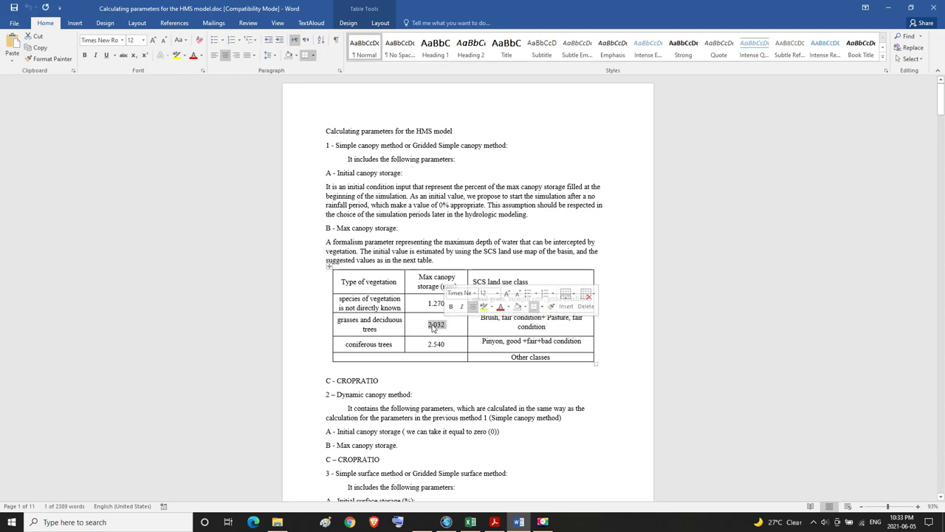
right_click(433, 328)
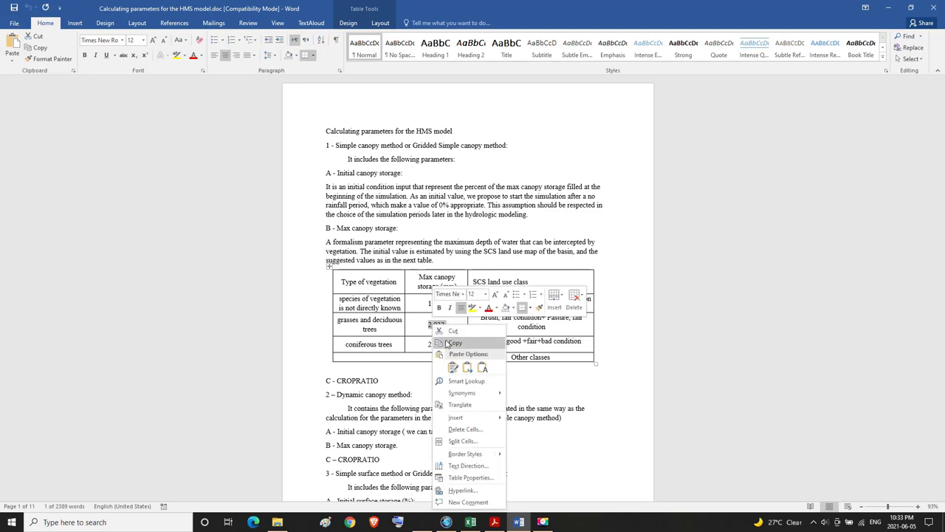
click(452, 343)
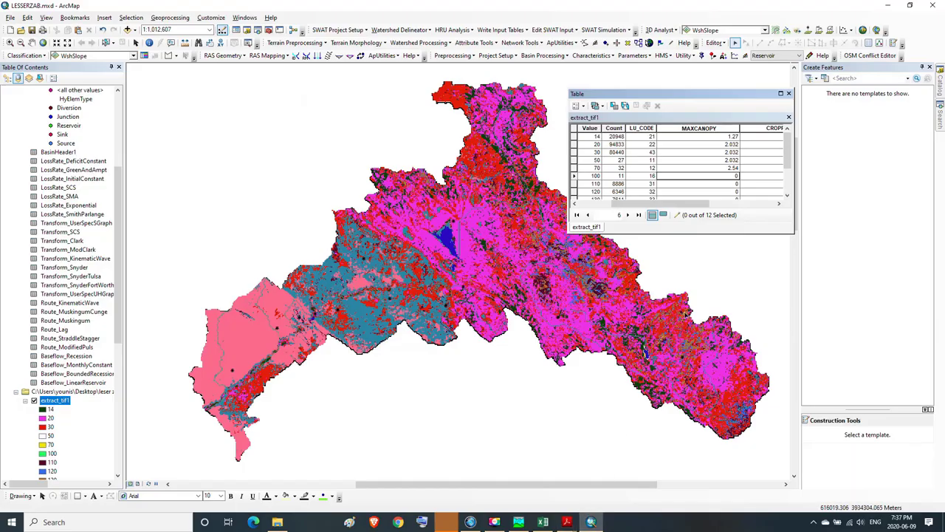
click(714, 177)
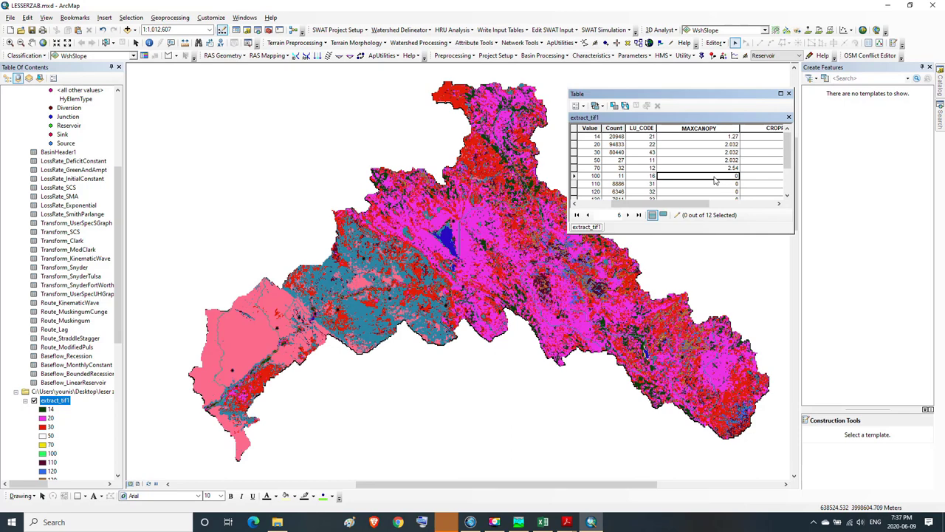
key(ctrl+v)
click(722, 184)
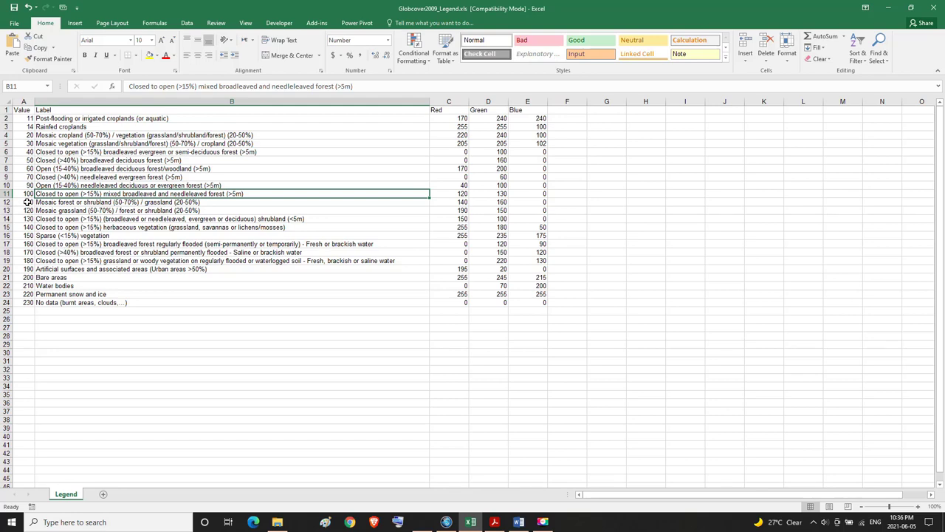
Look up land cover value 110 in the Excel legend, and read the 1.270 mm row's vegetation type and land use class in Word
click(27, 202)
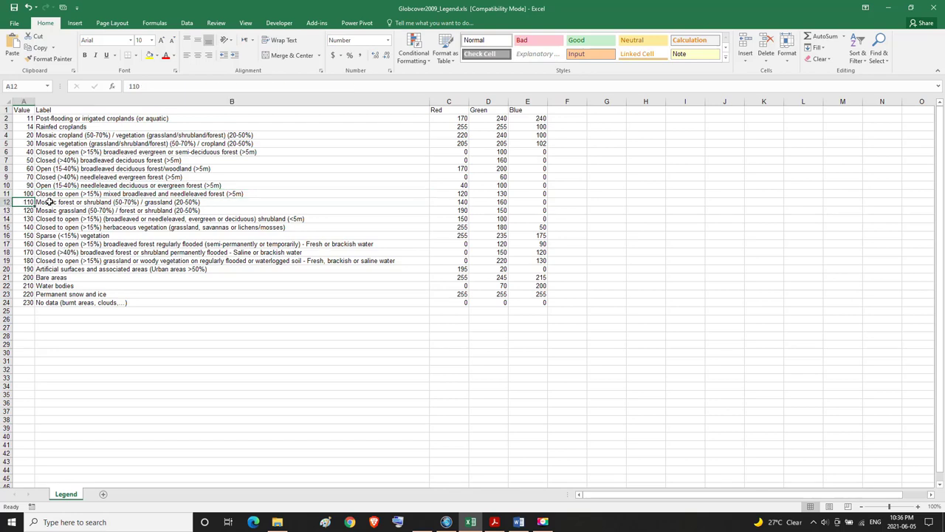
click(49, 202)
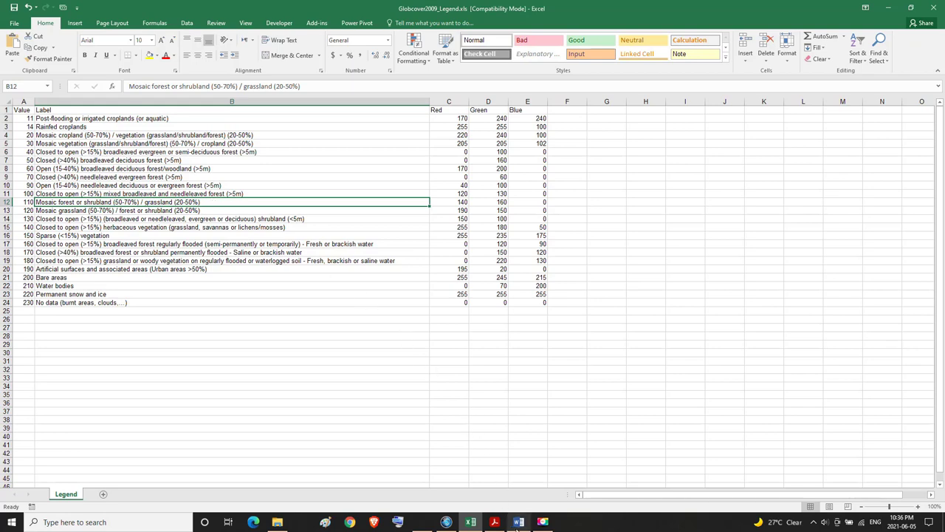
click(519, 523)
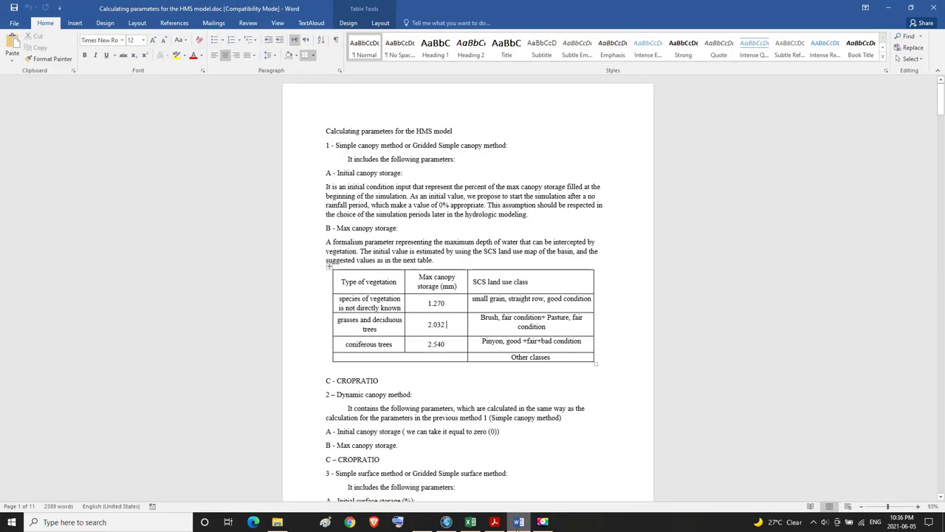
triple_click(427, 303)
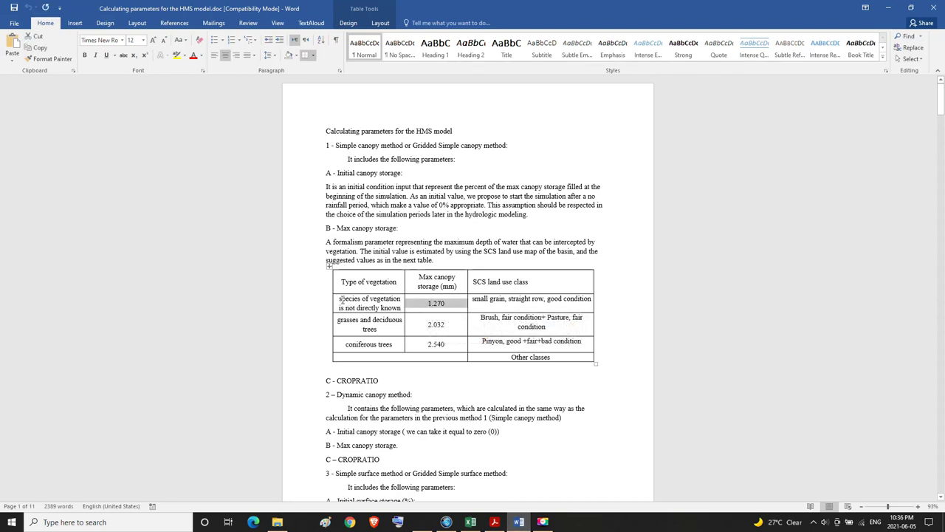
drag(341, 298, 385, 305)
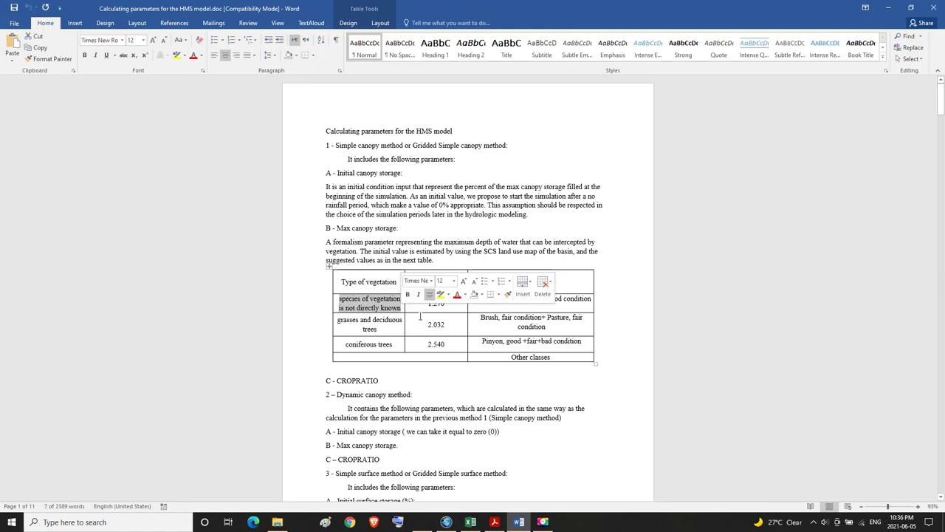
click(475, 301)
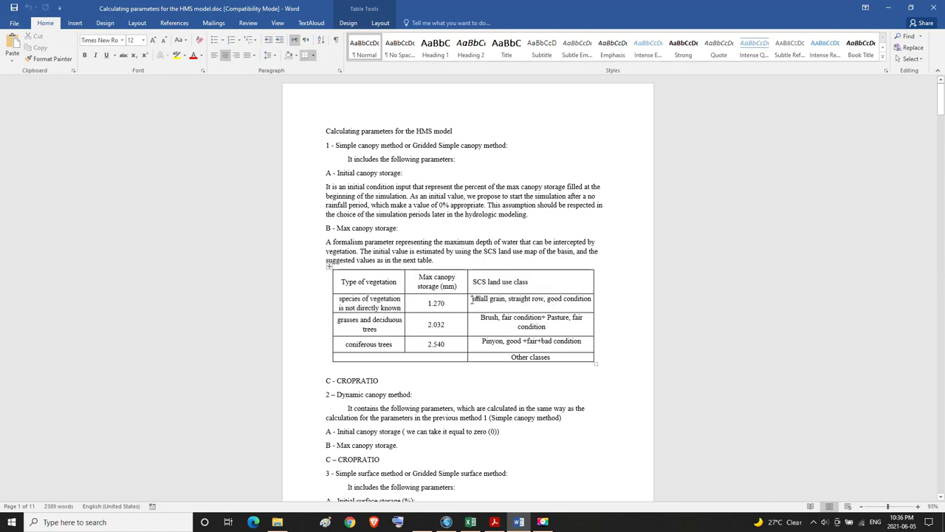
drag(474, 298, 583, 302)
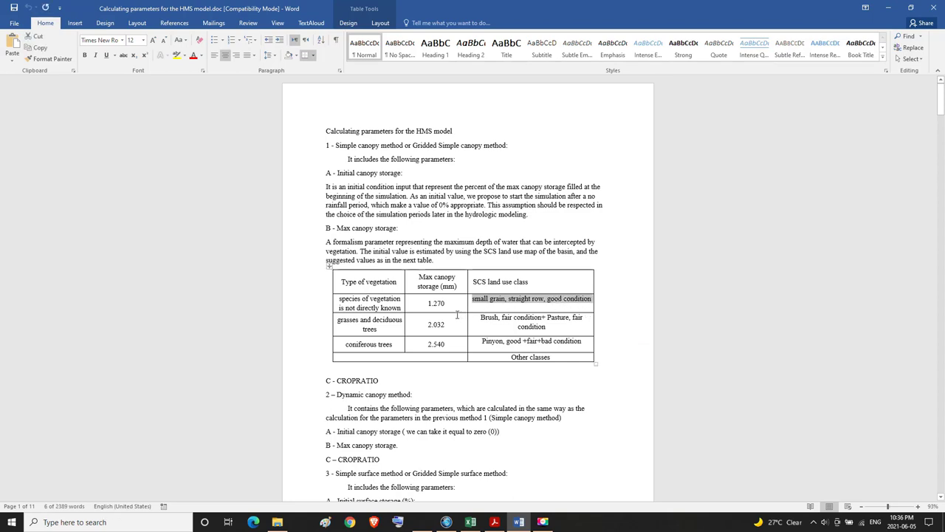
Copy 1.270 from the Word canopy table into MAXCANOPY for land cover value 110 in ArcMap
drag(428, 300, 444, 299)
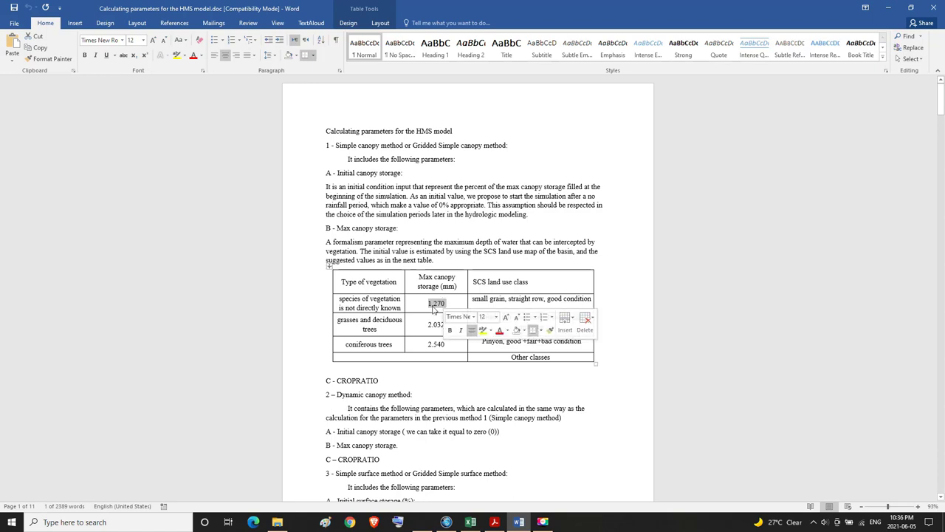
right_click(433, 306)
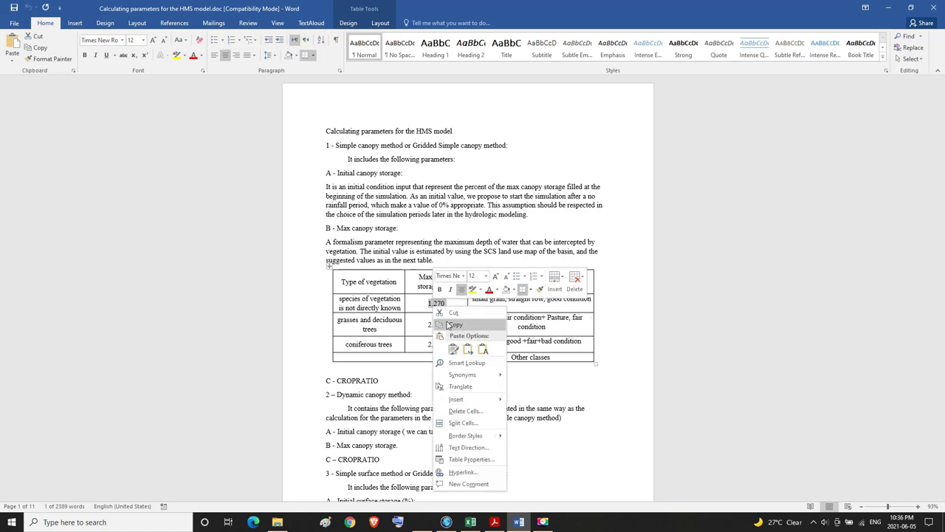
click(455, 325)
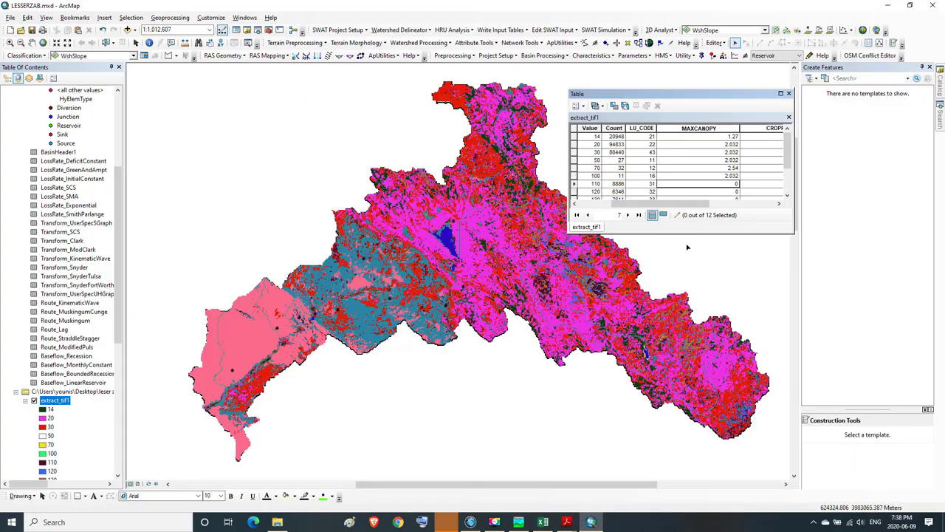
click(713, 184)
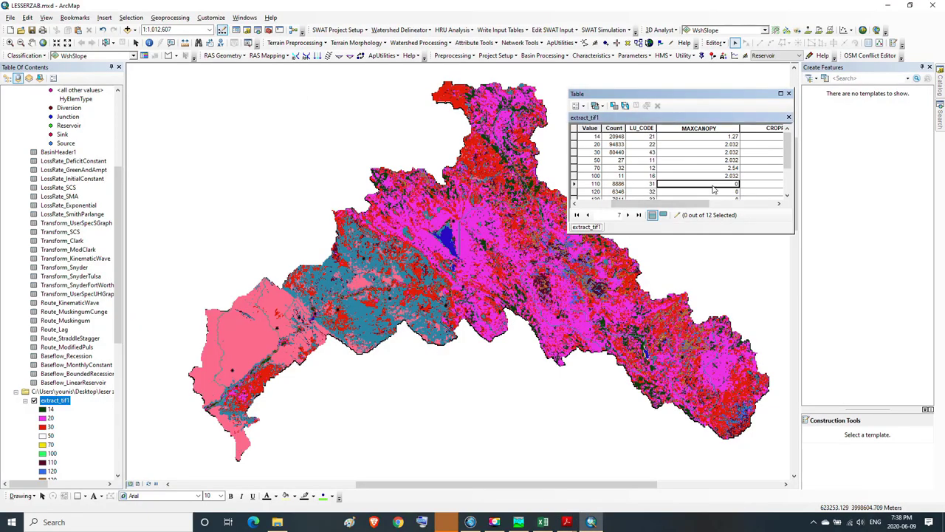
click(788, 198)
click(787, 198)
click(787, 198)
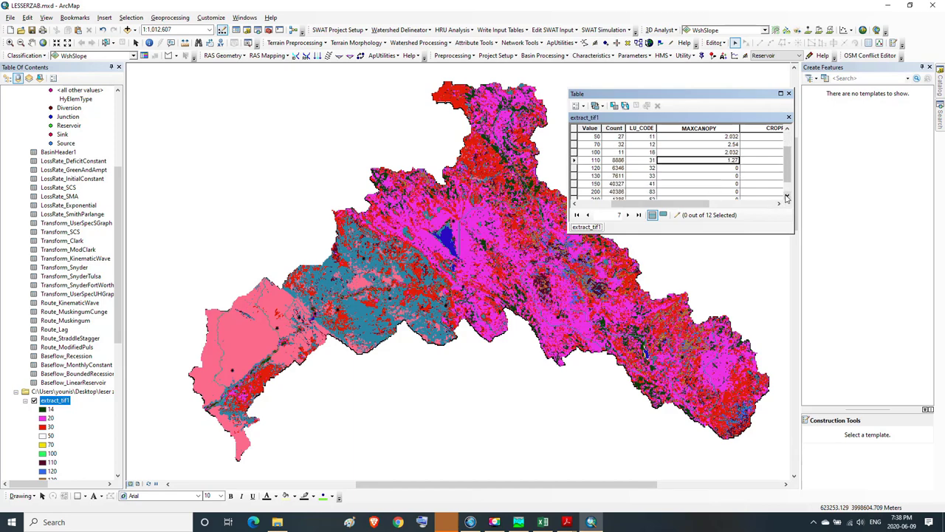
click(788, 198)
click(788, 198)
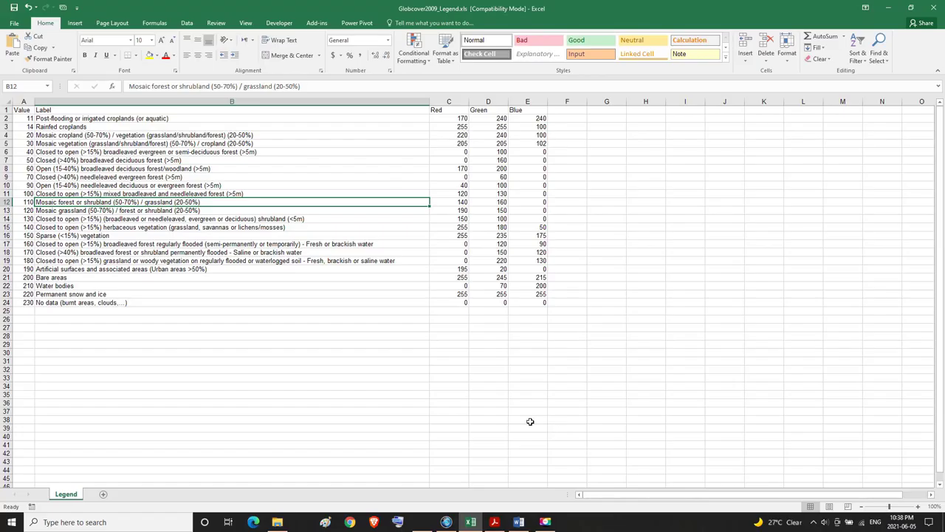
Look up land cover value 120 in the Excel legend, and read the 2.032 mm row's vegetation type and land use class in Word
click(23, 210)
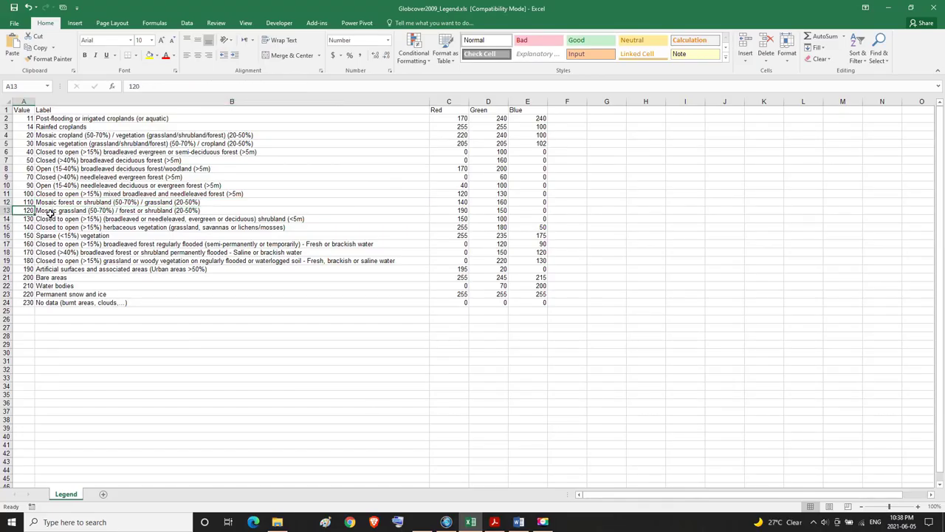
click(54, 212)
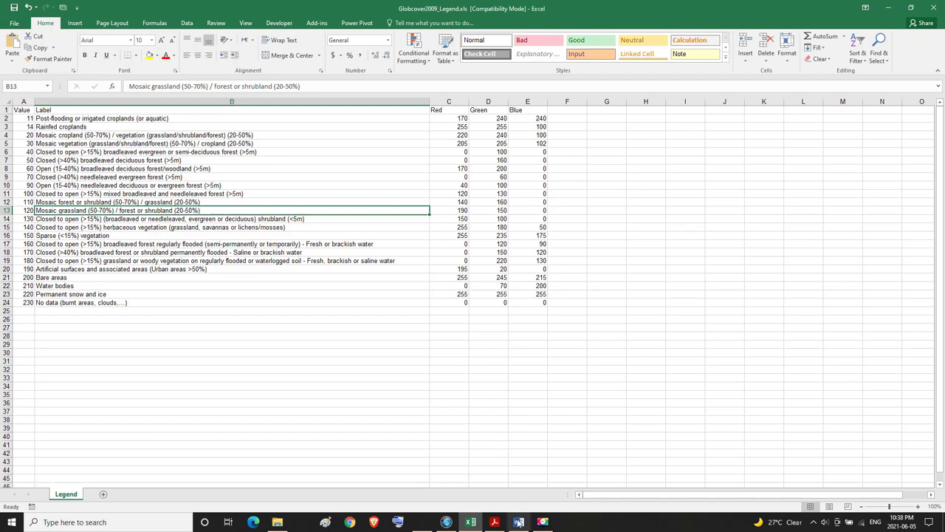
mouse_move(520, 523)
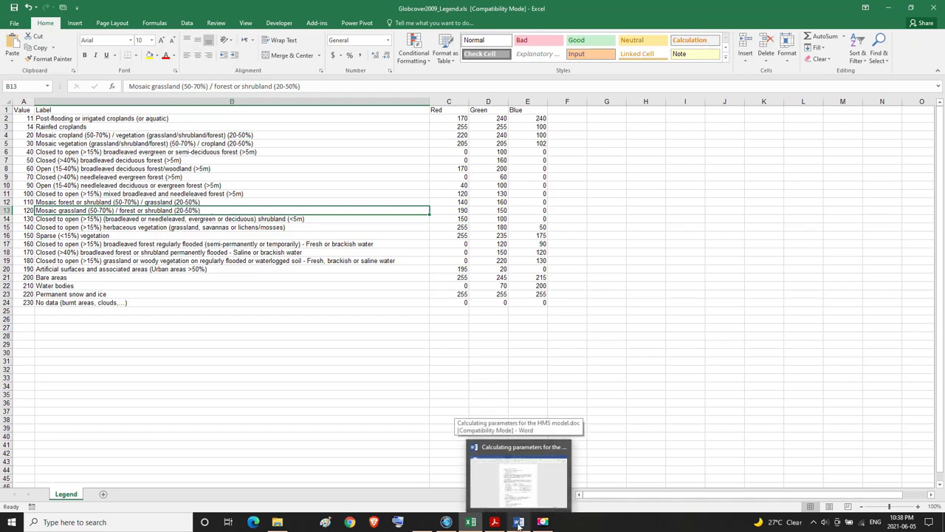
click(519, 524)
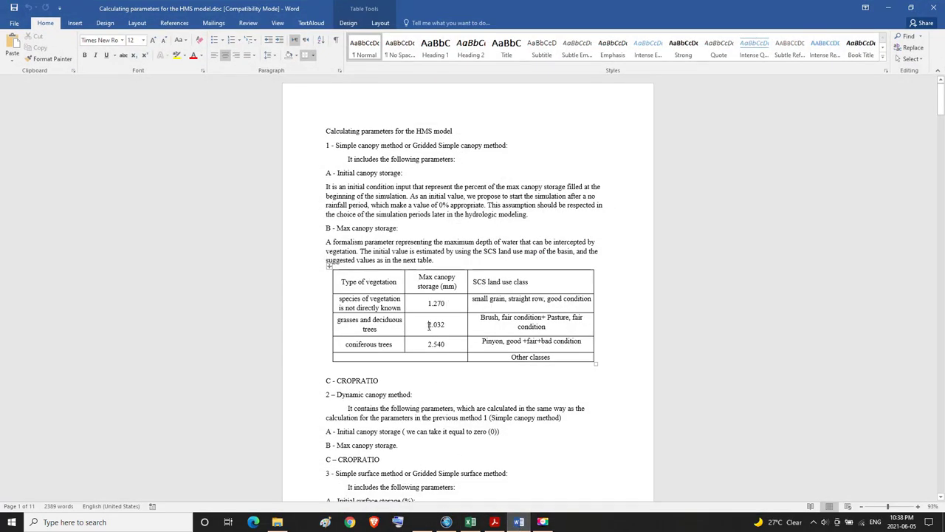
double_click(430, 325)
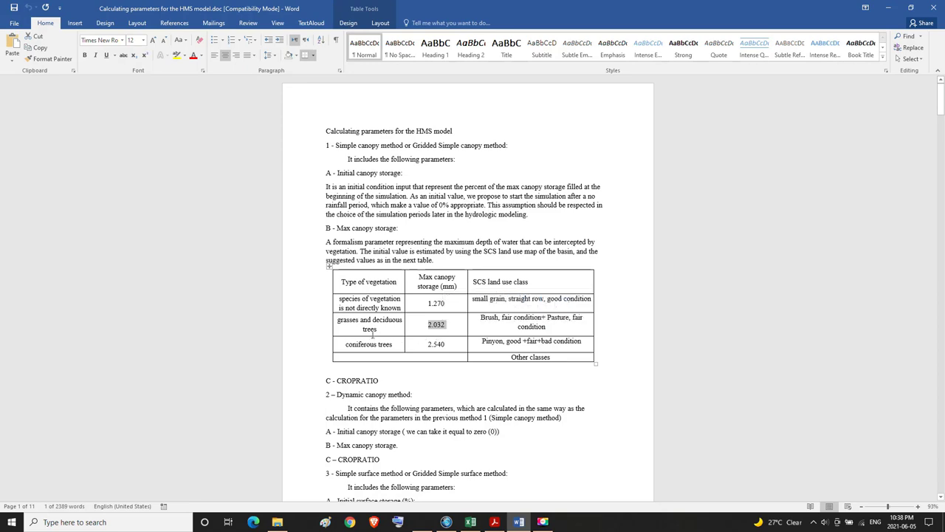
drag(338, 320, 378, 330)
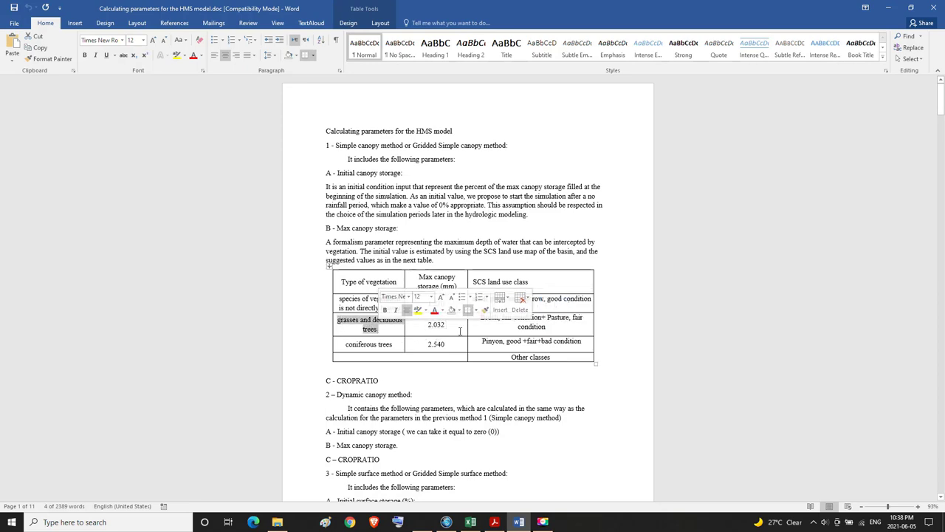
click(481, 320)
drag(481, 320, 576, 323)
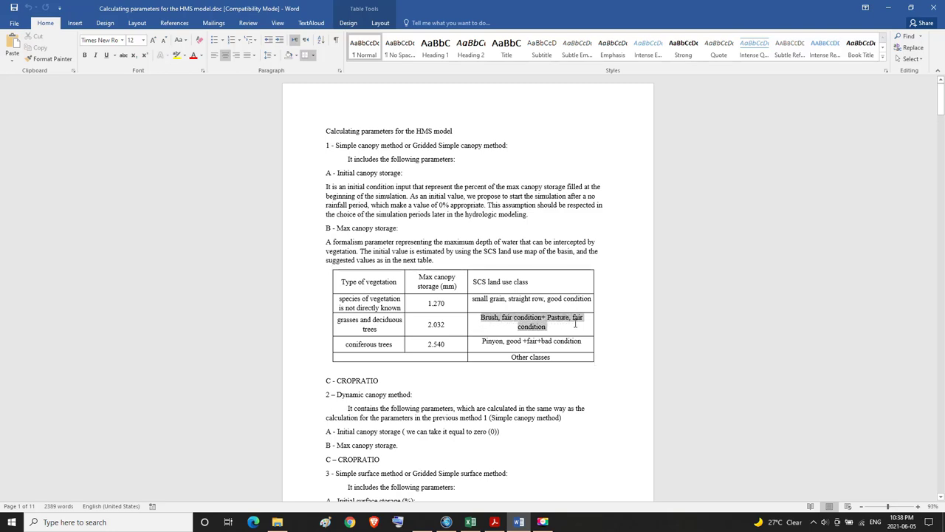
click(561, 325)
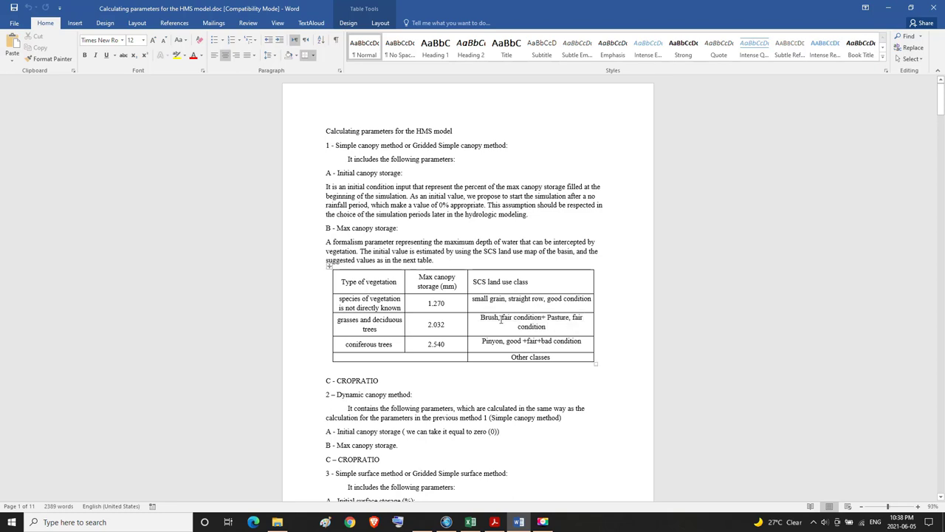
drag(478, 316, 575, 326)
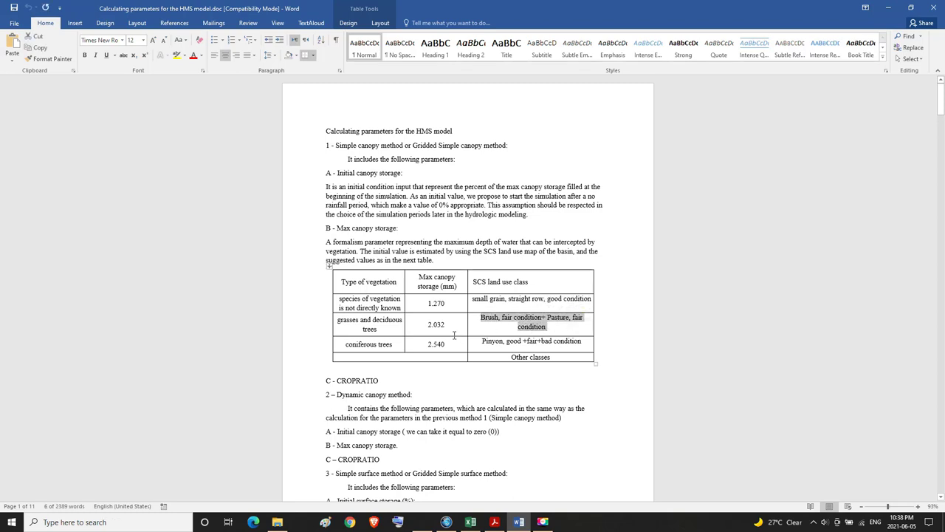
Copy 2.032 from the Word canopy table into MAXCANOPY for land cover value 120 in ArcMap
drag(428, 323, 443, 328)
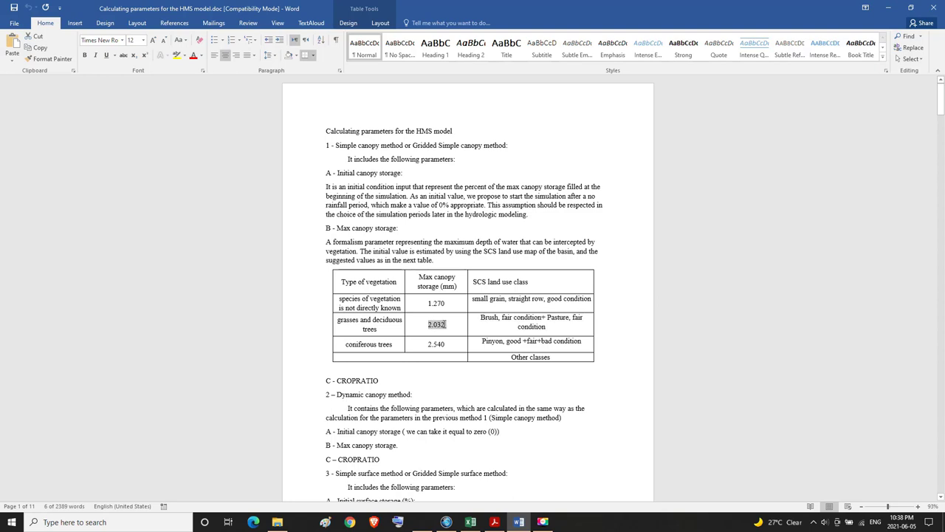
right_click(443, 328)
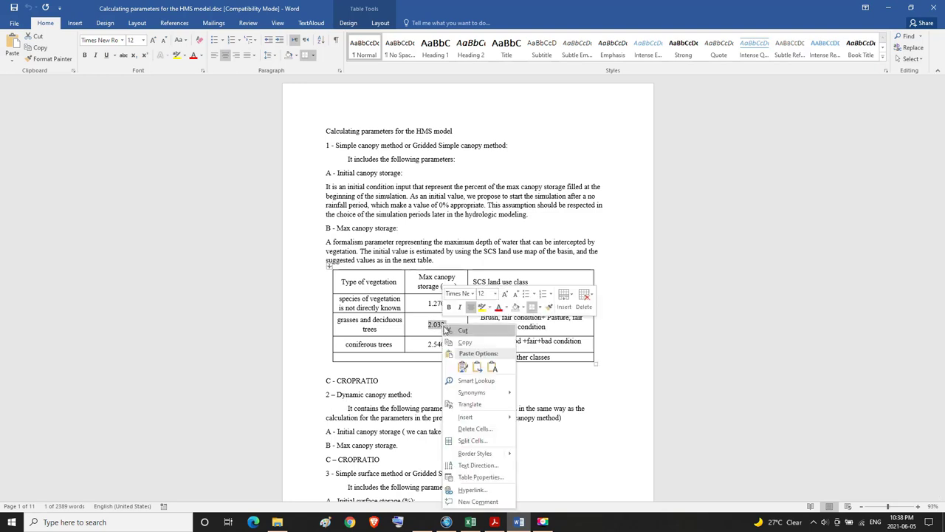
click(454, 341)
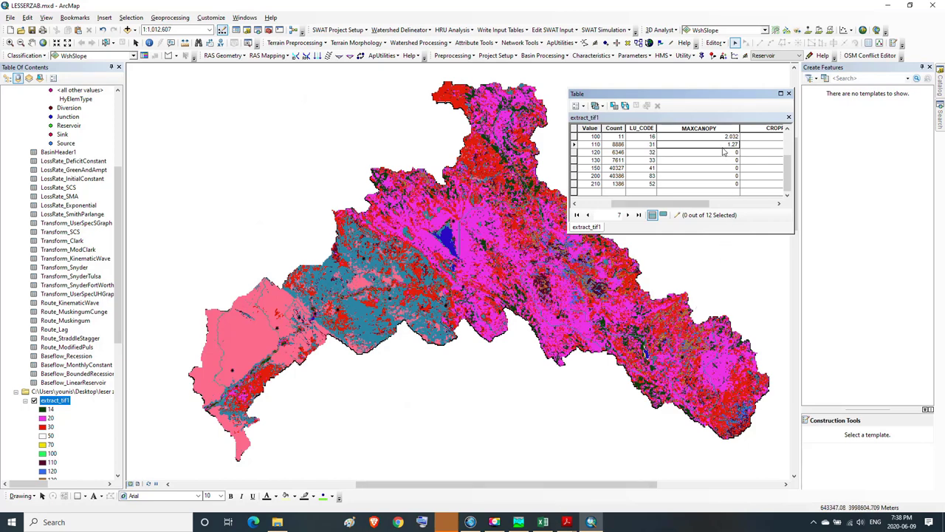
click(724, 152)
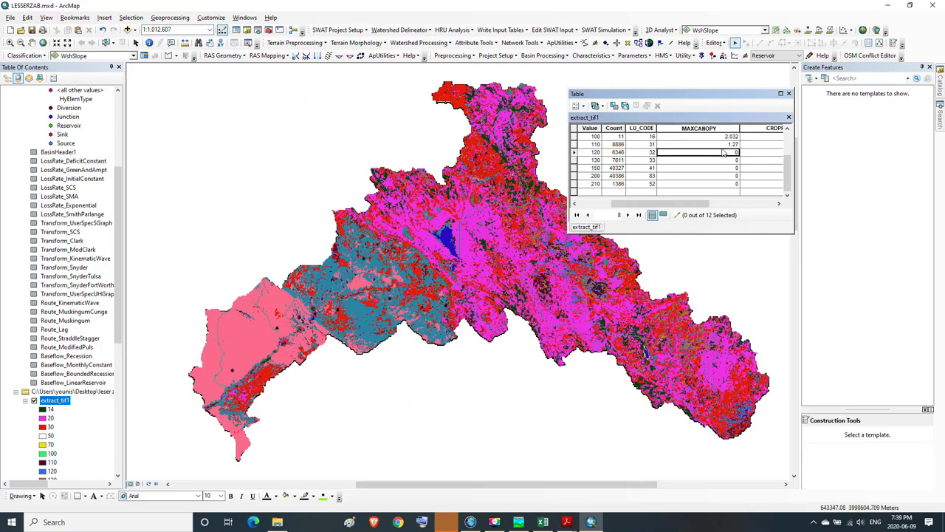
key(ctrl+v)
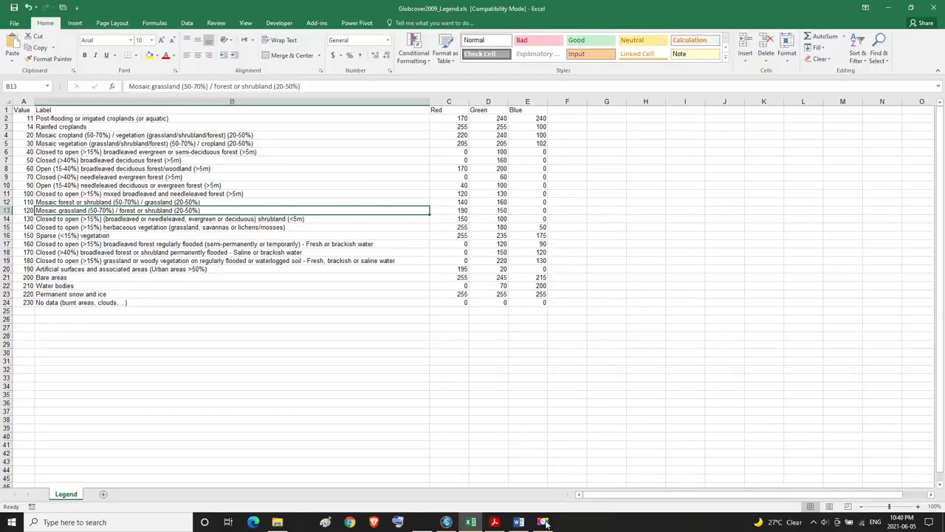
Look up land cover value 130 in the Excel legend, and read the 1.270 mm row's vegetation type and land use class in Word
click(28, 219)
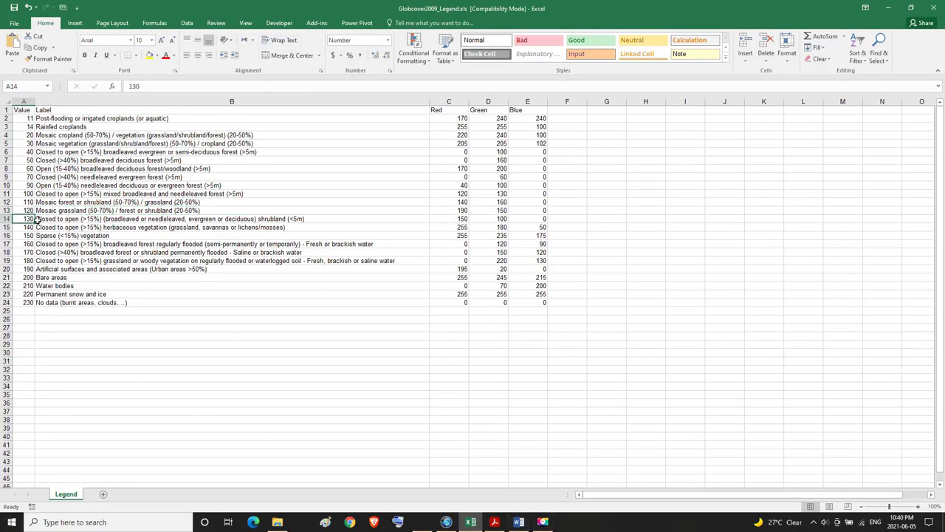
click(55, 219)
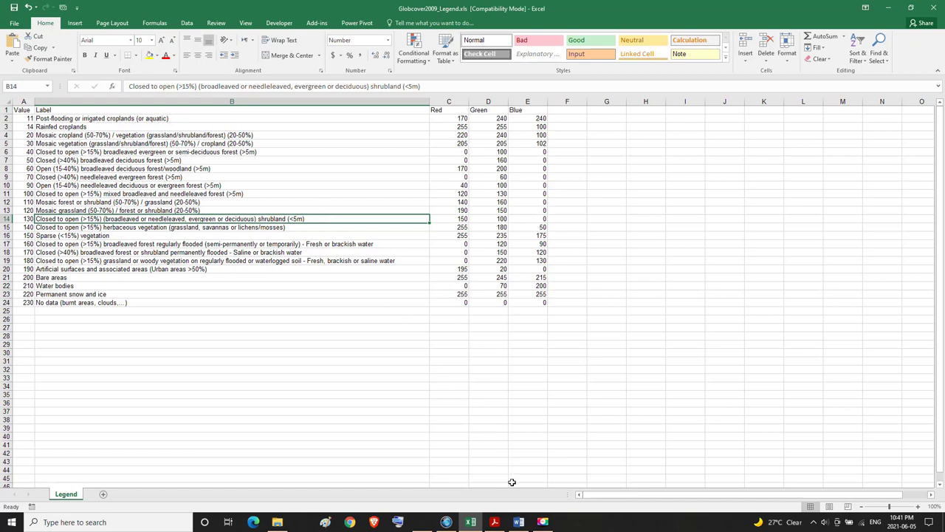
click(519, 523)
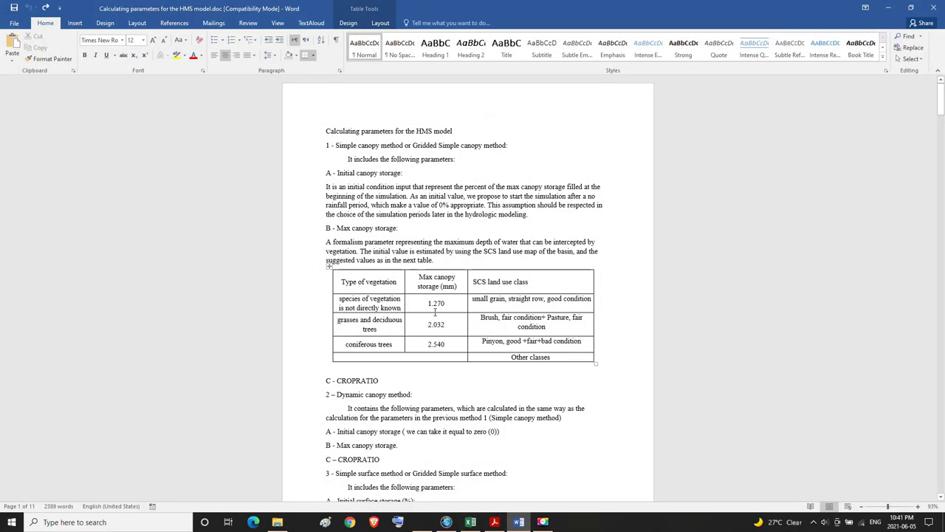
drag(429, 304, 445, 304)
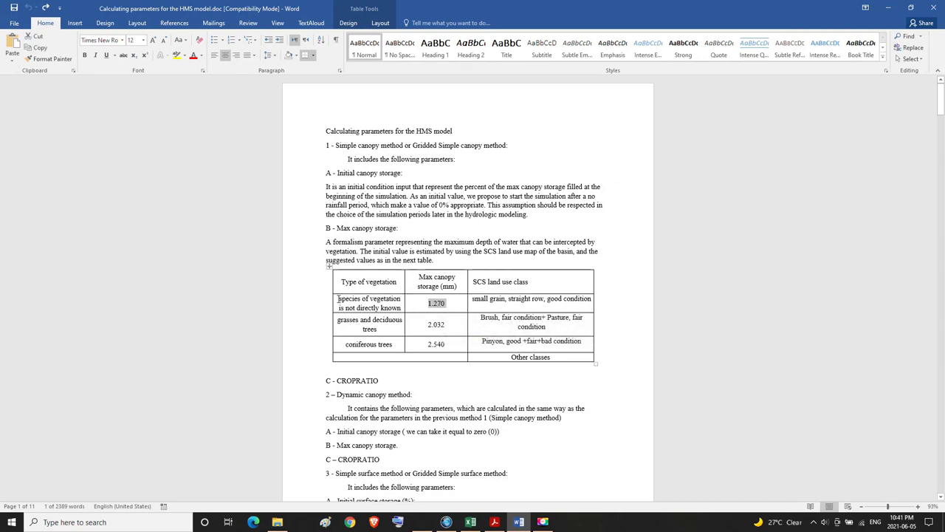
drag(339, 299, 392, 308)
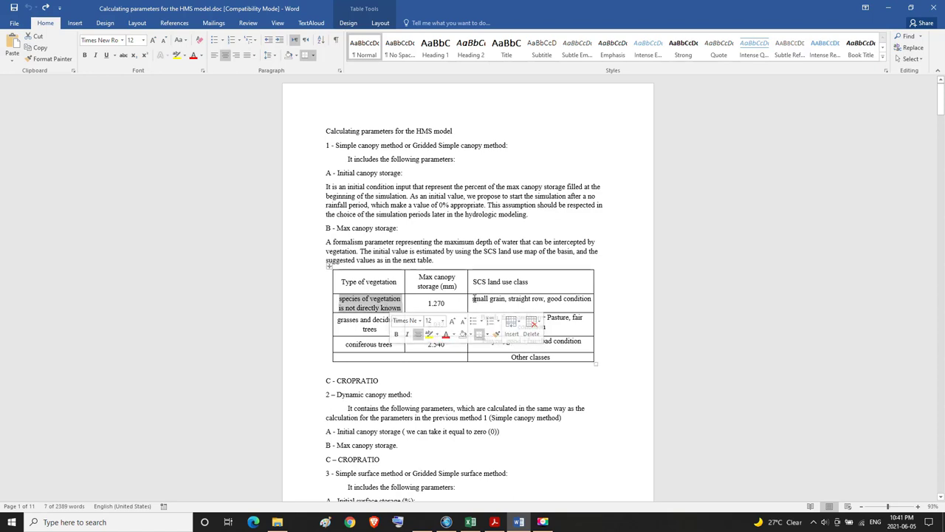
drag(473, 299, 574, 301)
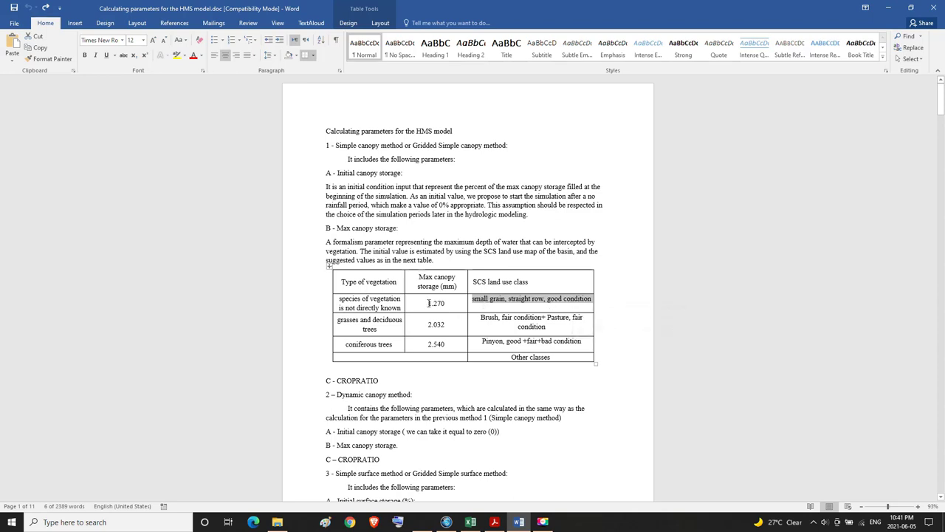
Copy 1.270 from the Word canopy table into MAXCANOPY for land cover value 130 in ArcMap
drag(428, 303, 441, 305)
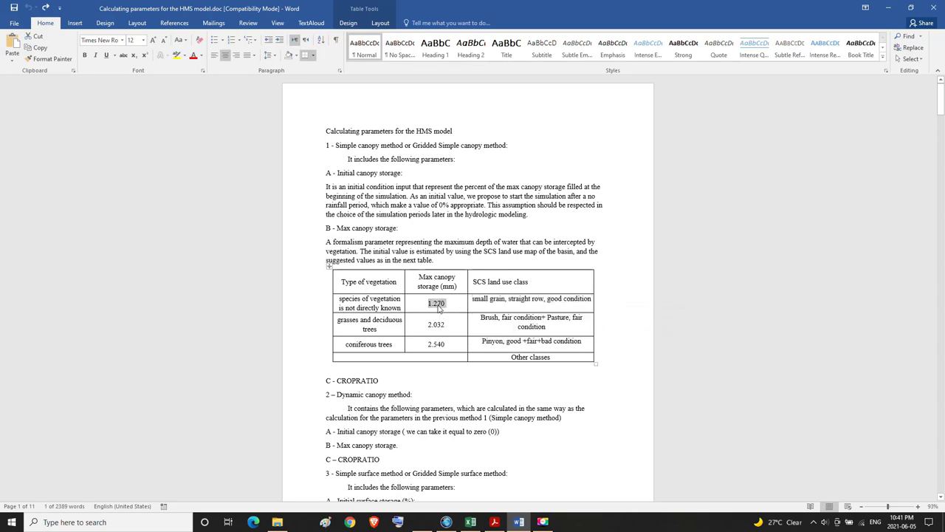
right_click(441, 304)
click(448, 321)
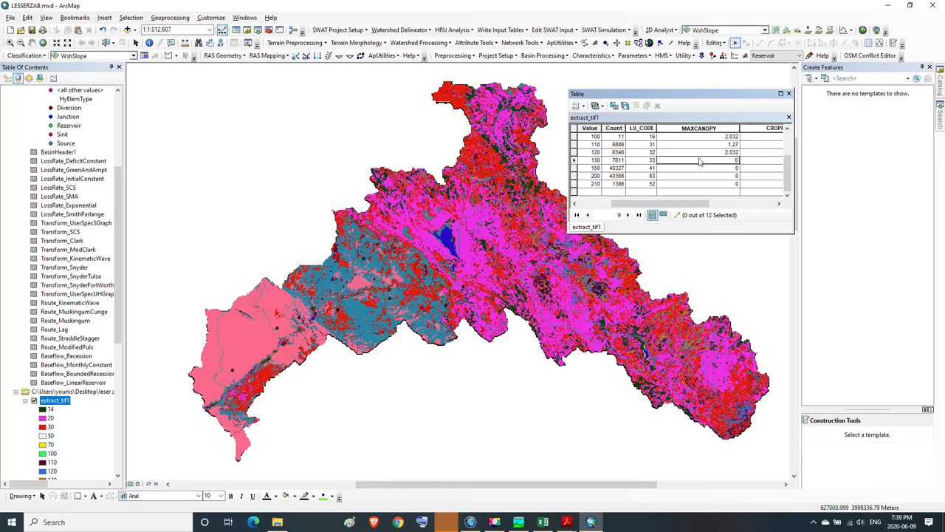
click(701, 161)
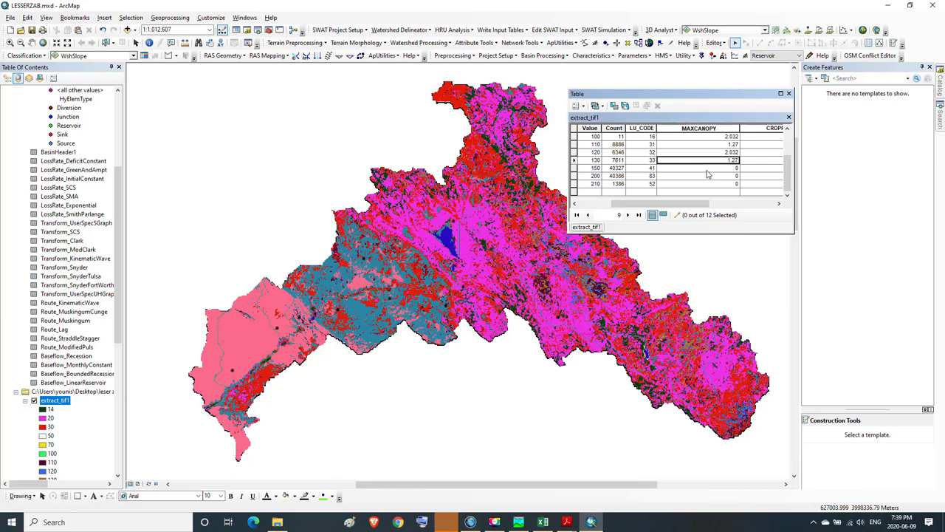
Look up land cover value 150 in the Excel legend, and read the 1.270 mm row's vegetation type and land use class in Word
click(706, 168)
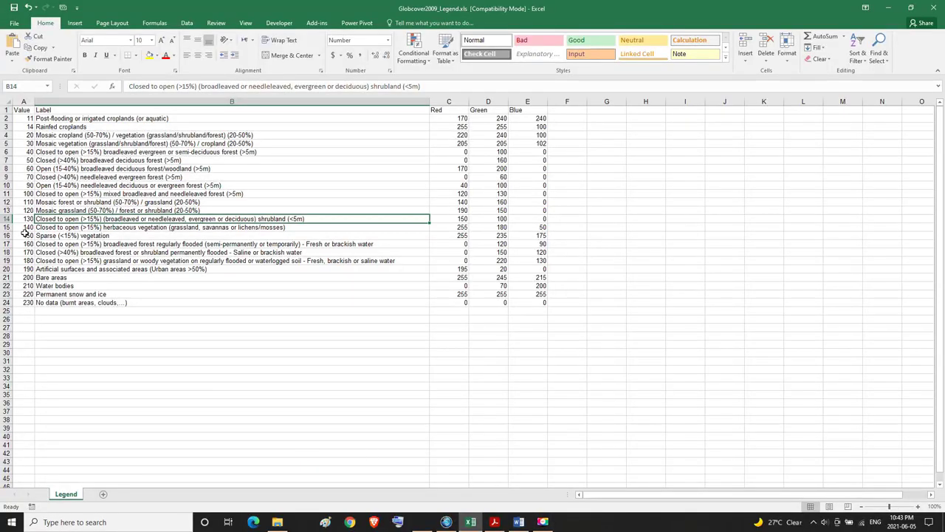
click(24, 235)
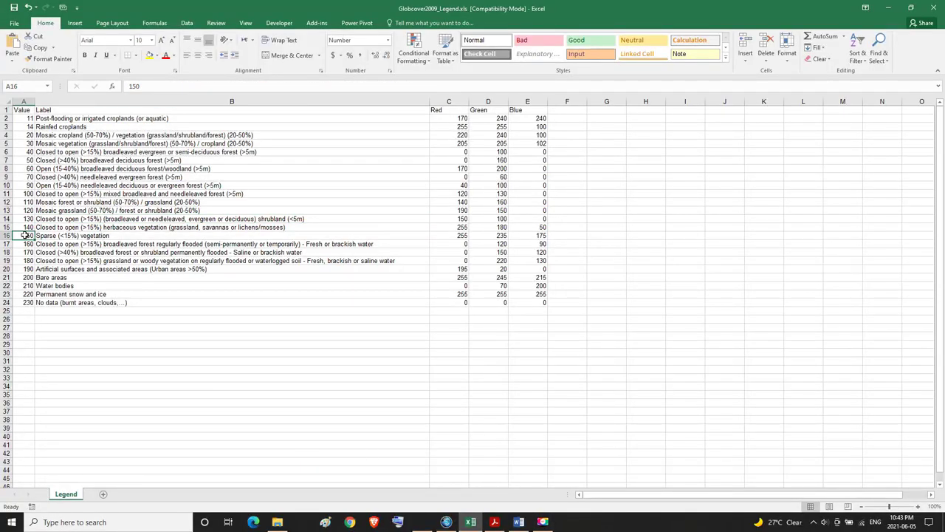
click(50, 238)
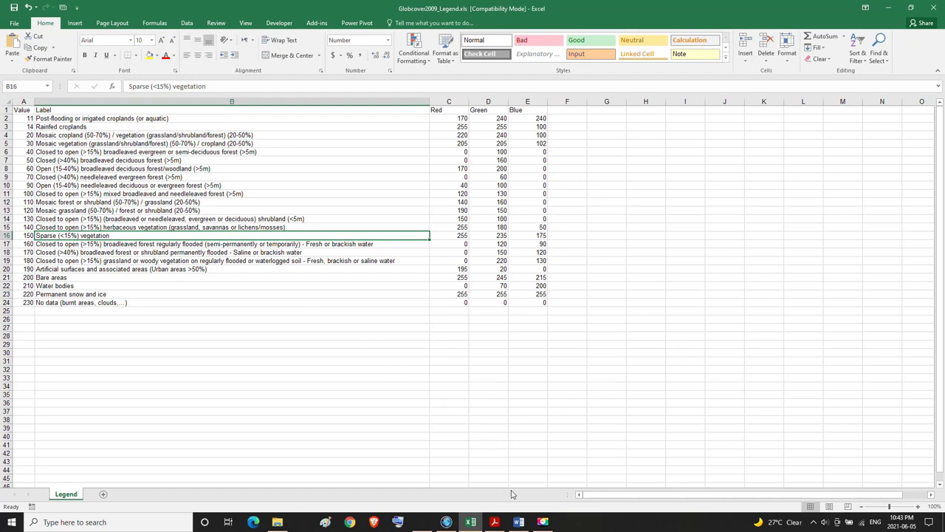
click(518, 521)
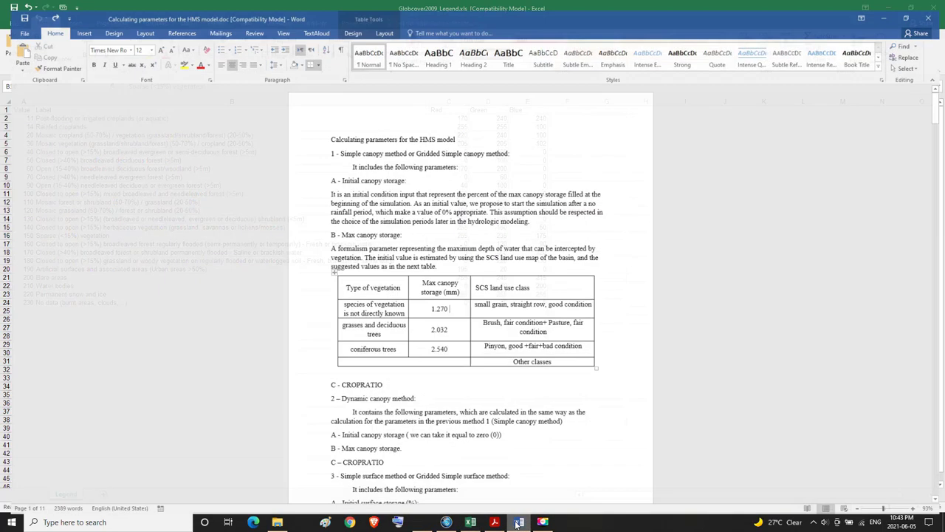
double_click(430, 302)
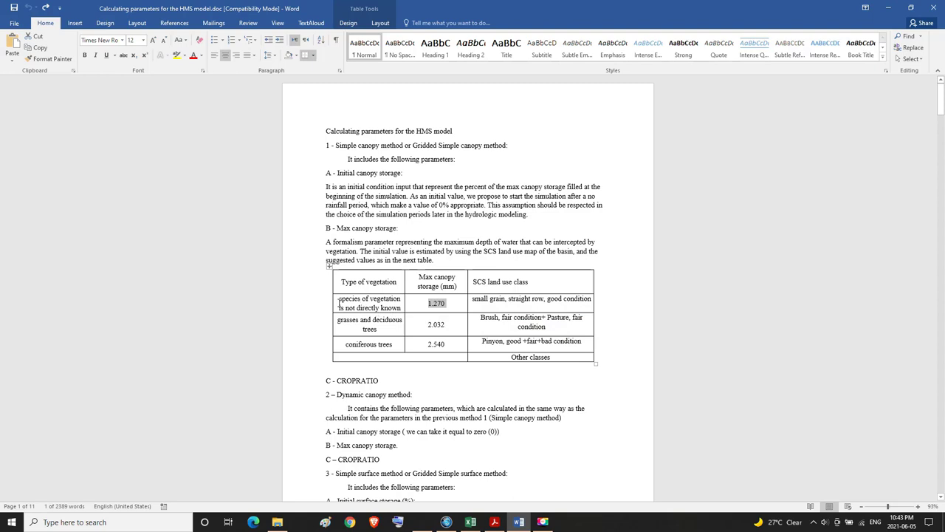
drag(339, 302, 389, 306)
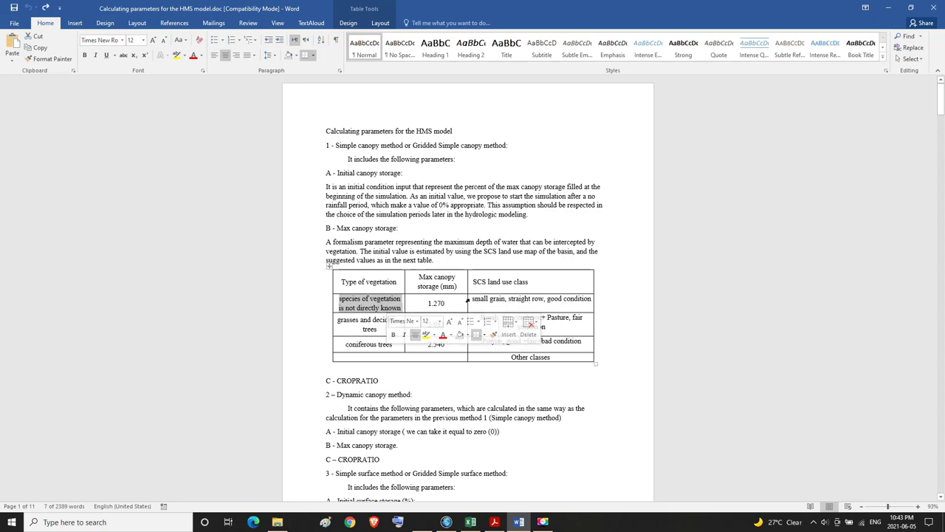
drag(473, 299, 578, 302)
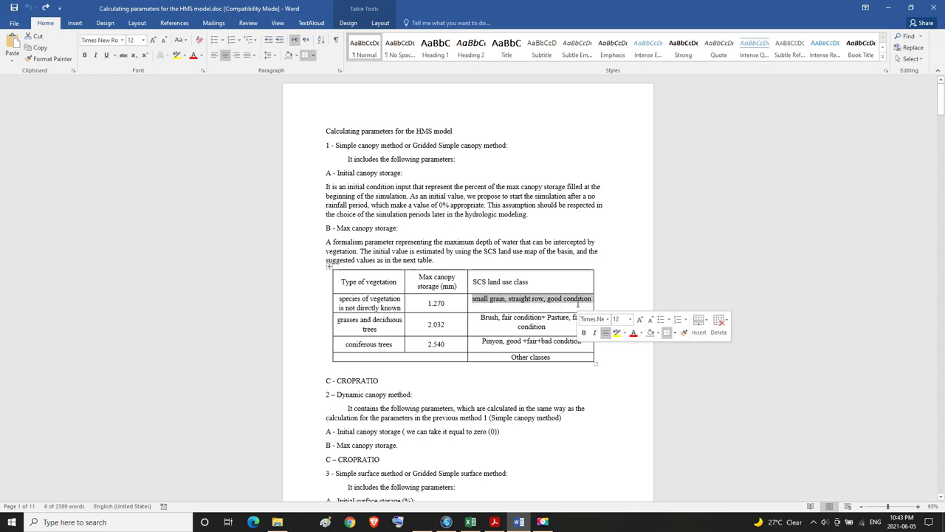
Copy 1.270 from the Word canopy table into MAXCANOPY for land cover value 150 in ArcMap
double_click(429, 303)
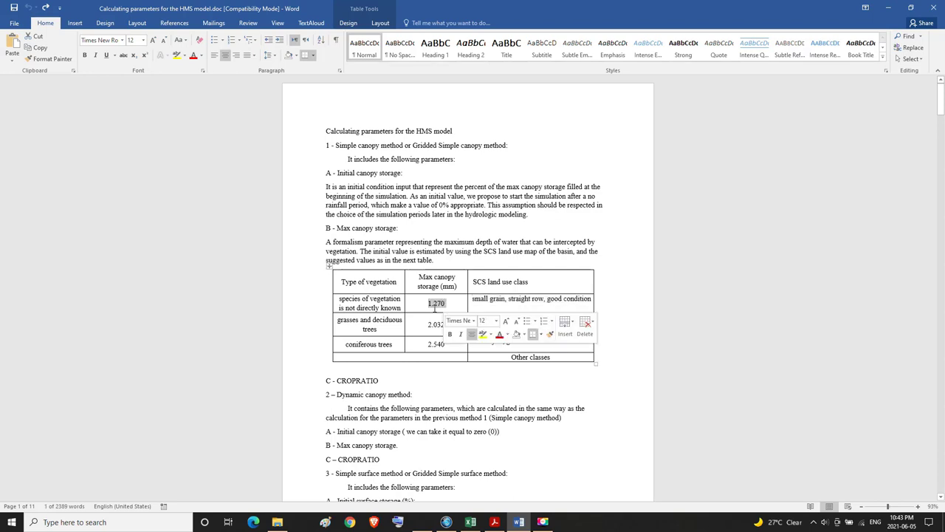
right_click(437, 305)
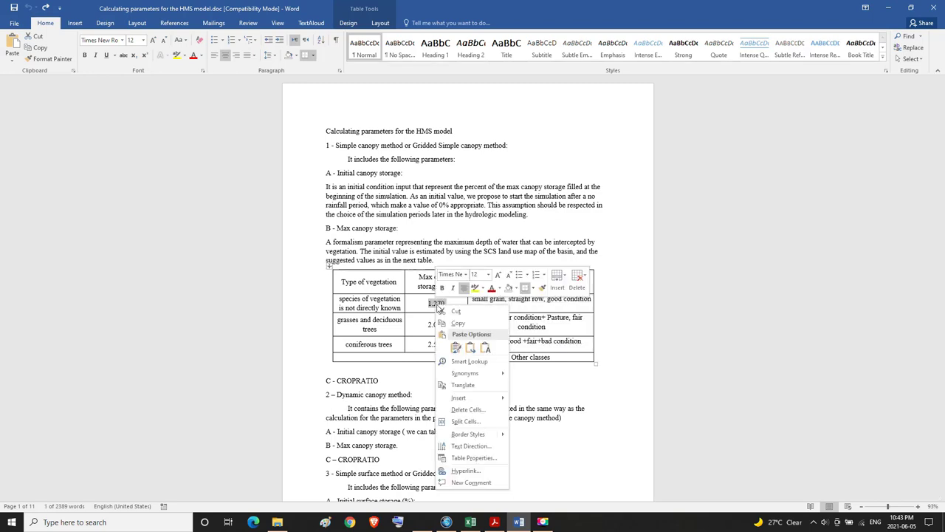
click(456, 323)
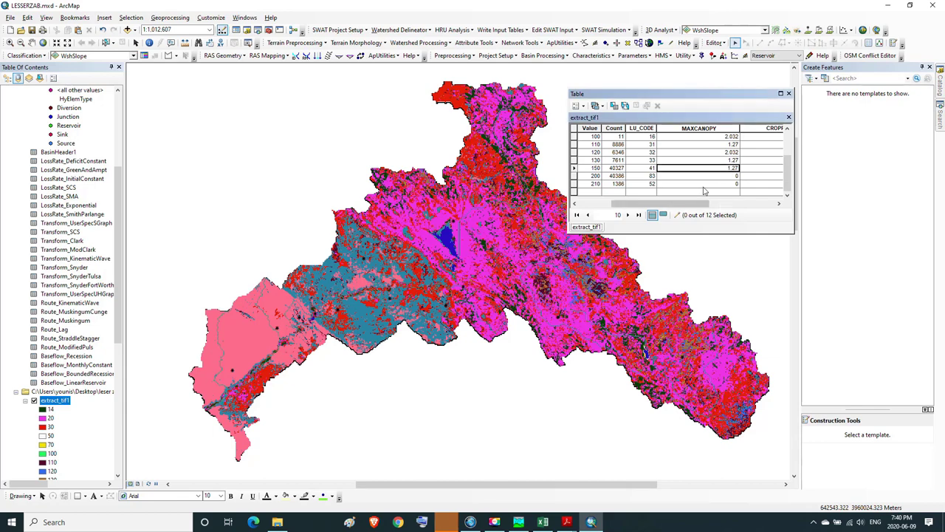
Look up the labels of land cover values 200 and 210 in the Excel legend
click(708, 177)
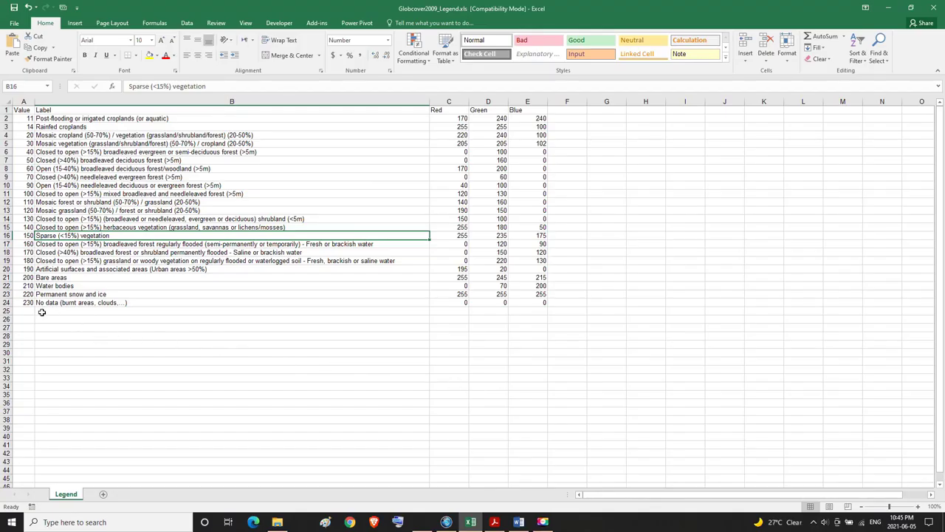
click(25, 279)
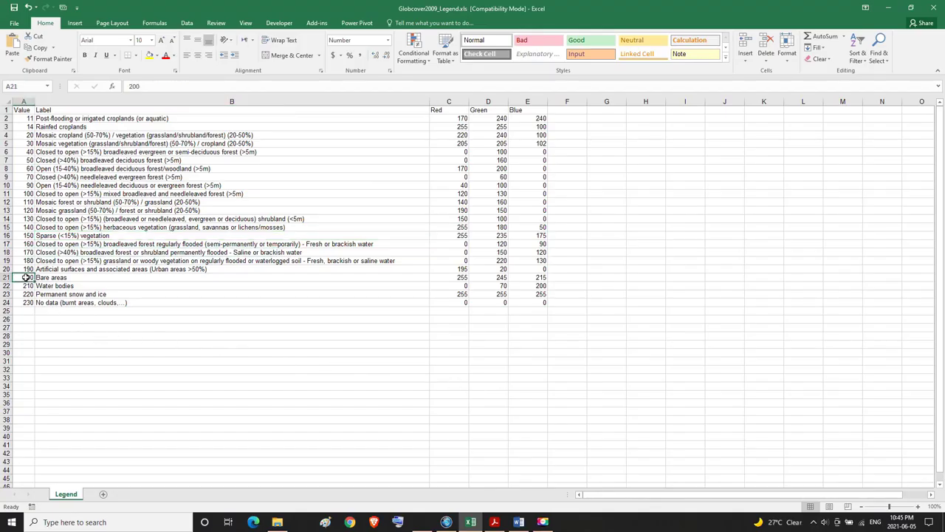
click(65, 277)
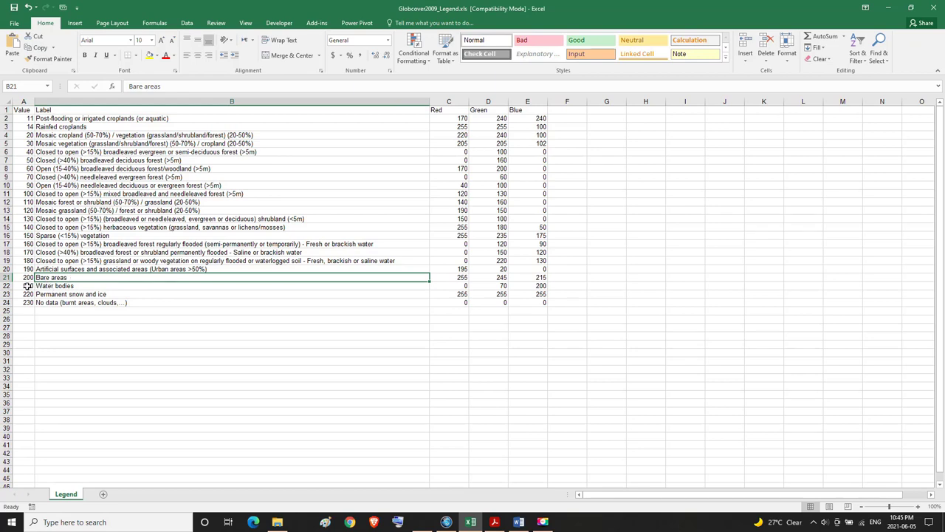
double_click(27, 285)
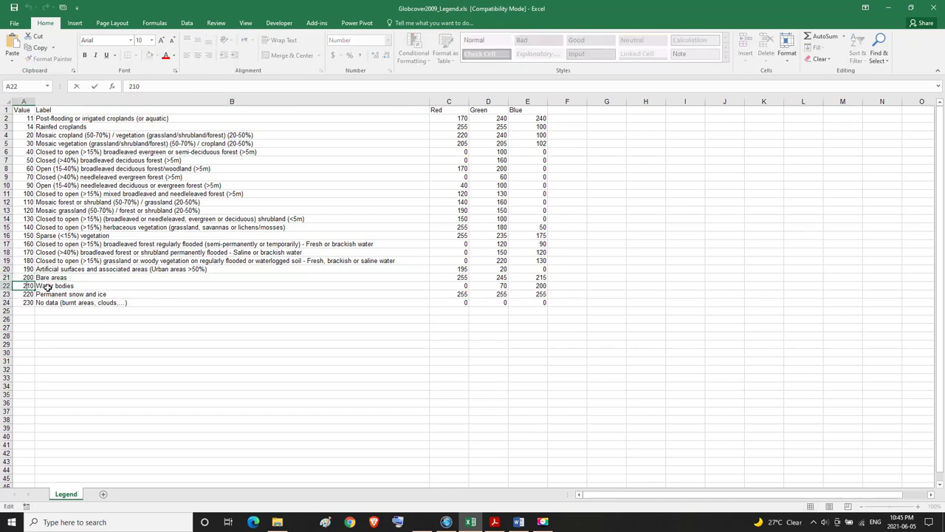
click(52, 286)
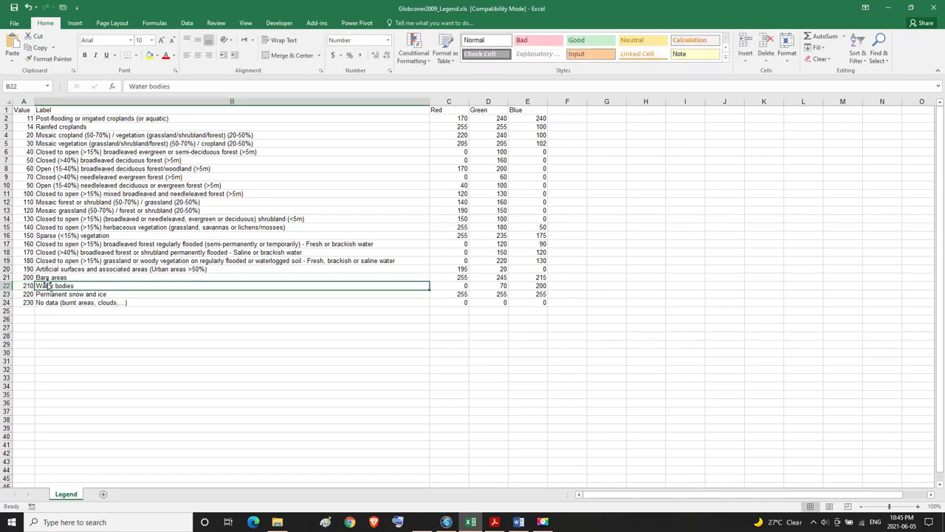
key(Up)
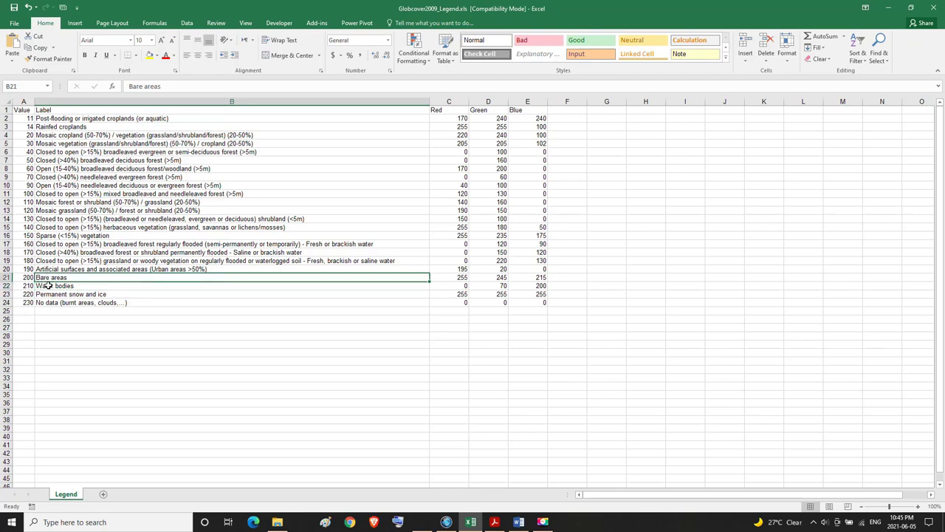
key(Down)
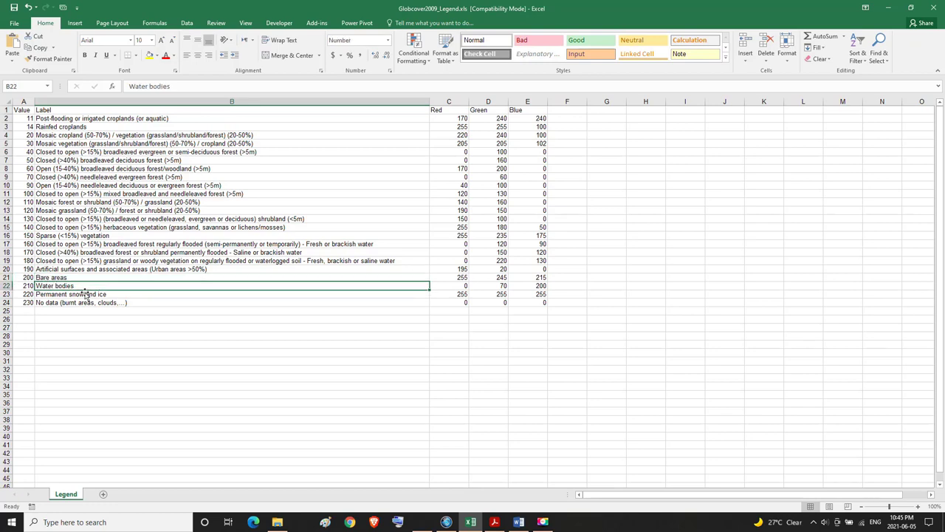
Find the Other classes row in the Word canopy table and enter 0 in its empty cell
click(517, 526)
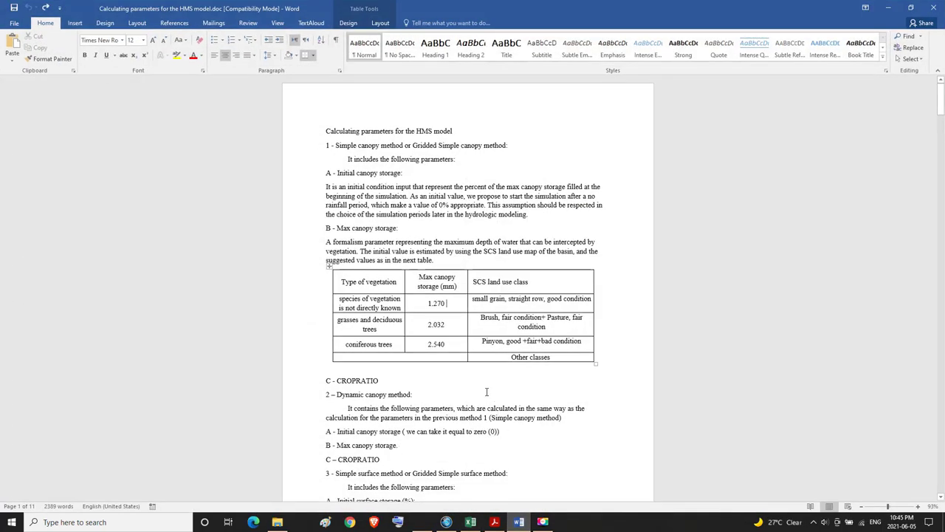
drag(504, 357, 543, 358)
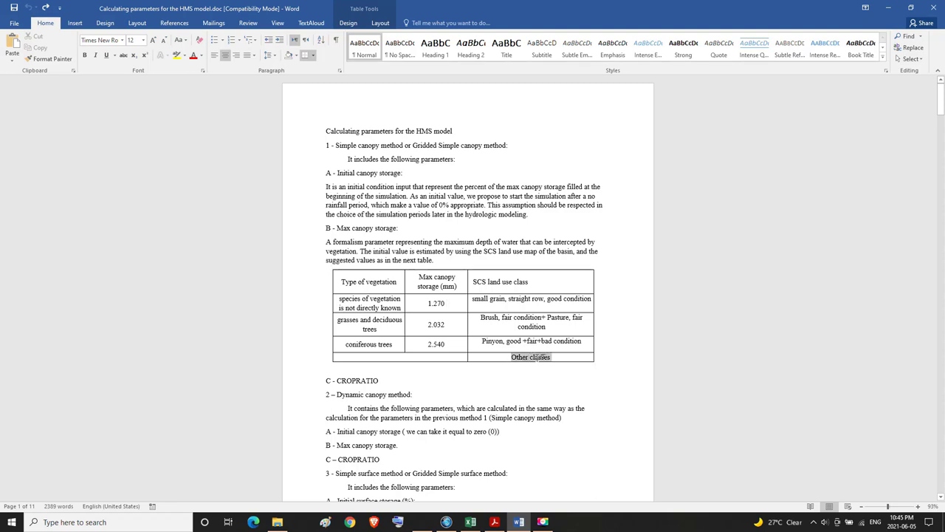
click(422, 359)
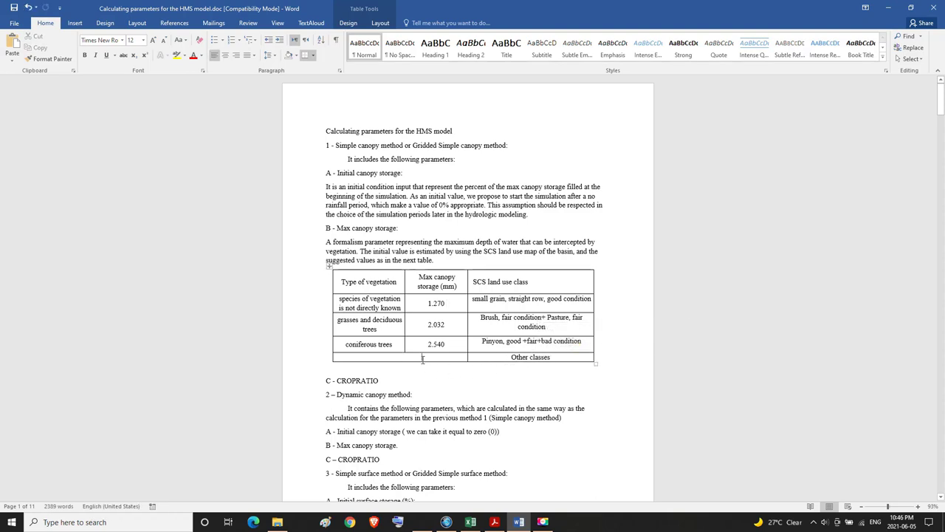
drag(422, 360, 423, 363)
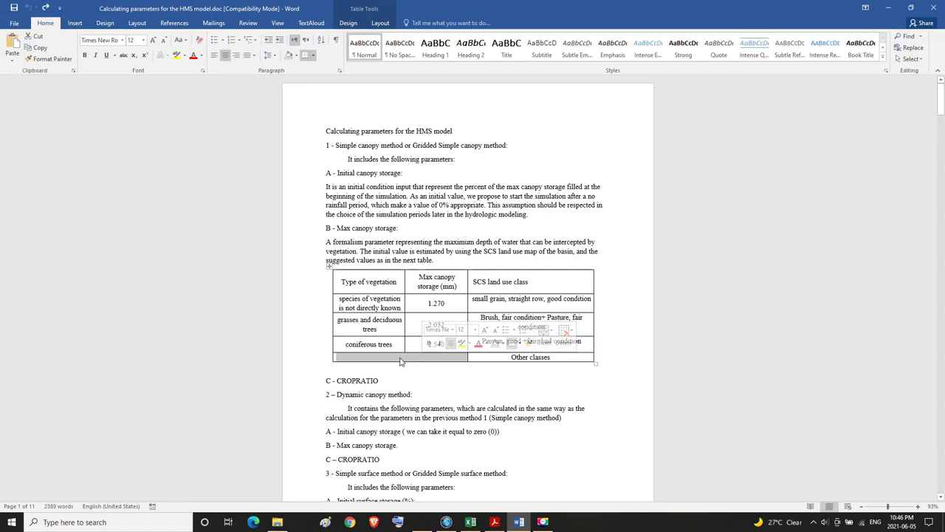
click(401, 361)
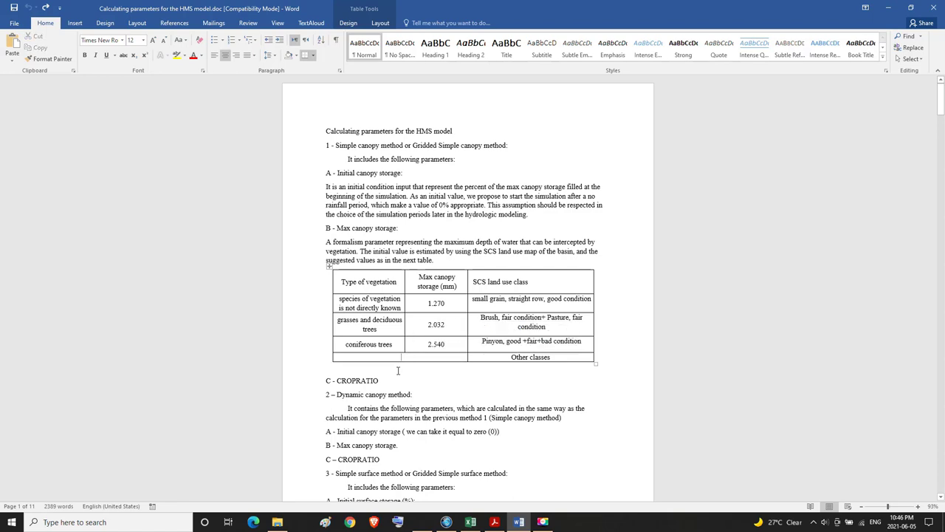
text(0)
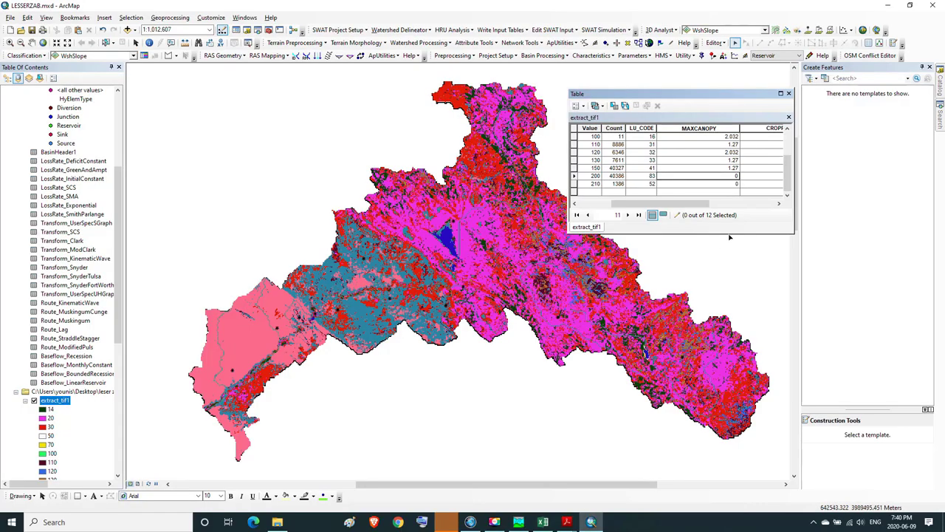
Check MAXCANOPY for land cover values 200 and 210 in ArcMap, and review the table's MAXCANOPY and CROPRATIO columns
click(733, 183)
click(731, 177)
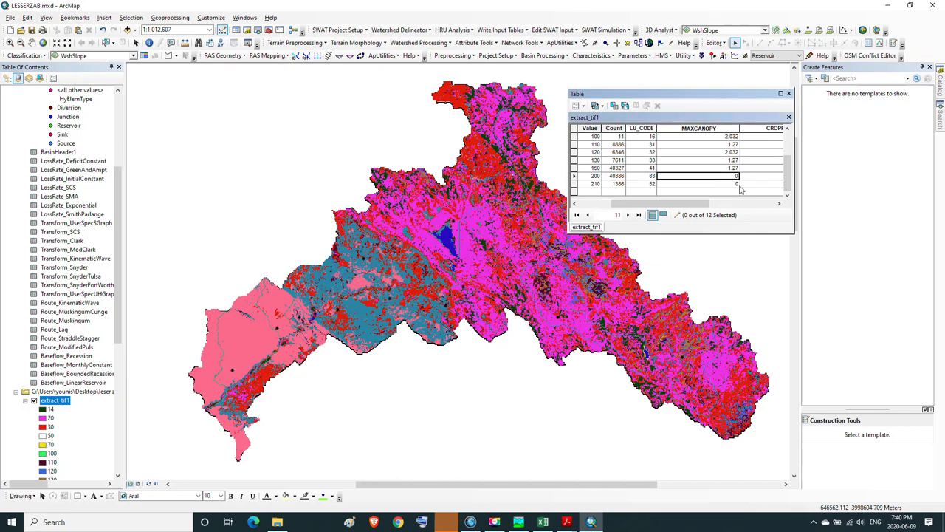
drag(670, 207, 740, 211)
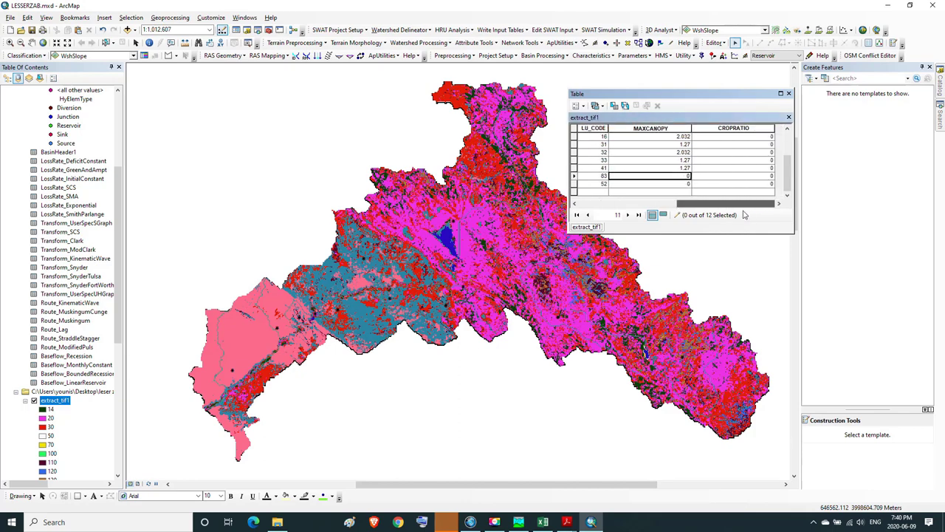
drag(792, 177, 794, 146)
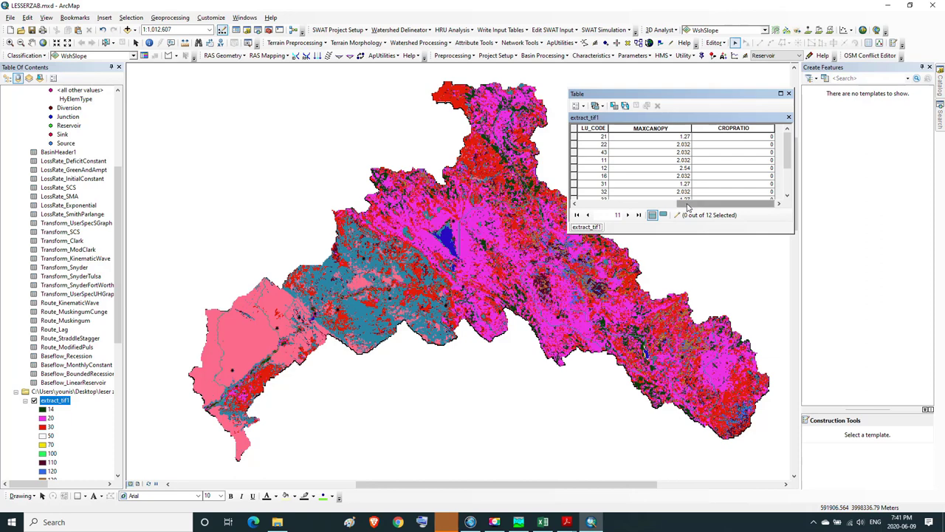
drag(675, 207, 592, 206)
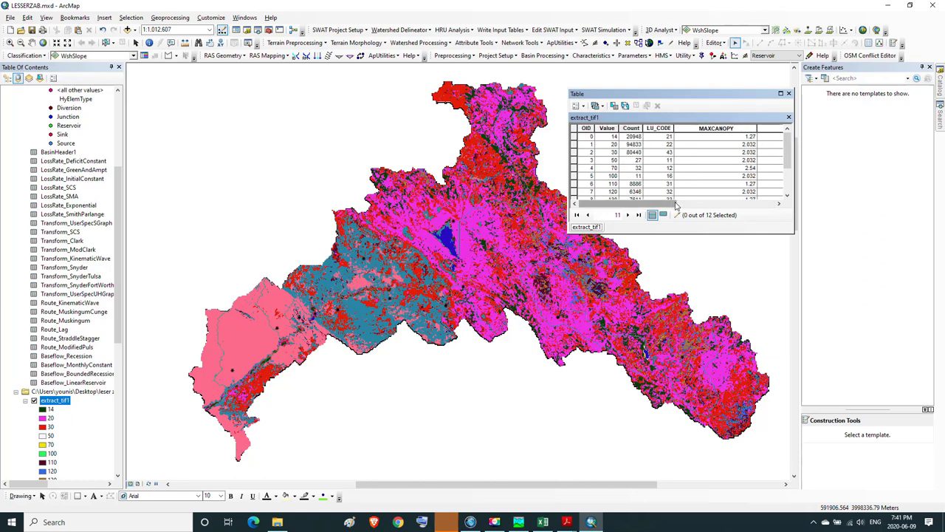
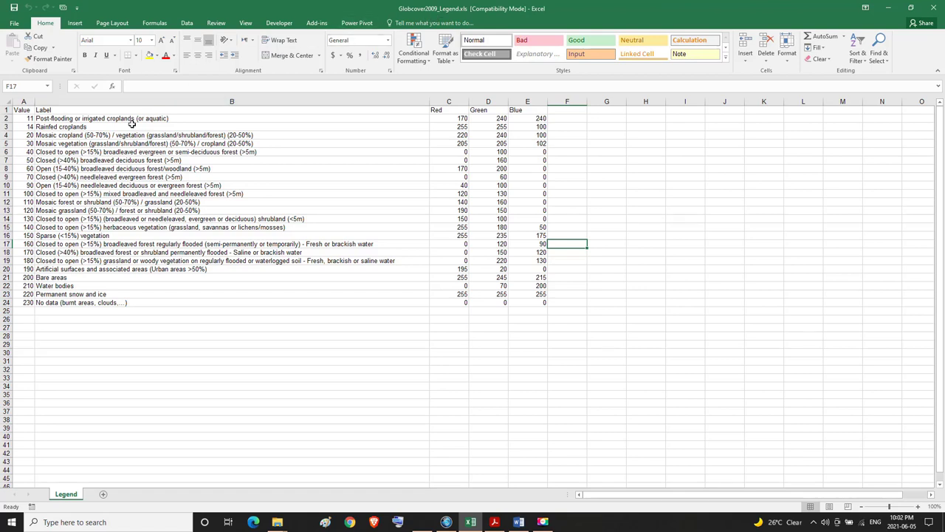
Look up land cover value 14 in the Excel legend and fill in its CROPRATIO cell in ArcMap
click(67, 127)
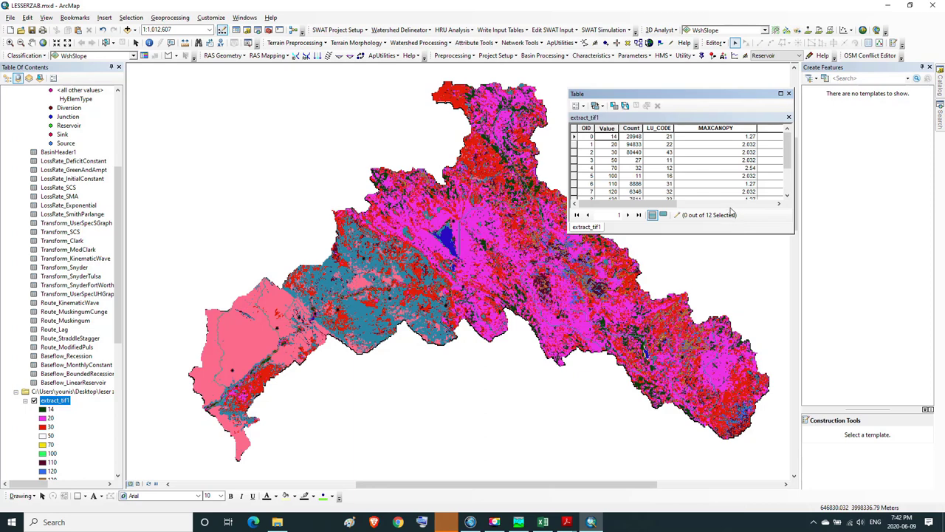
click(735, 204)
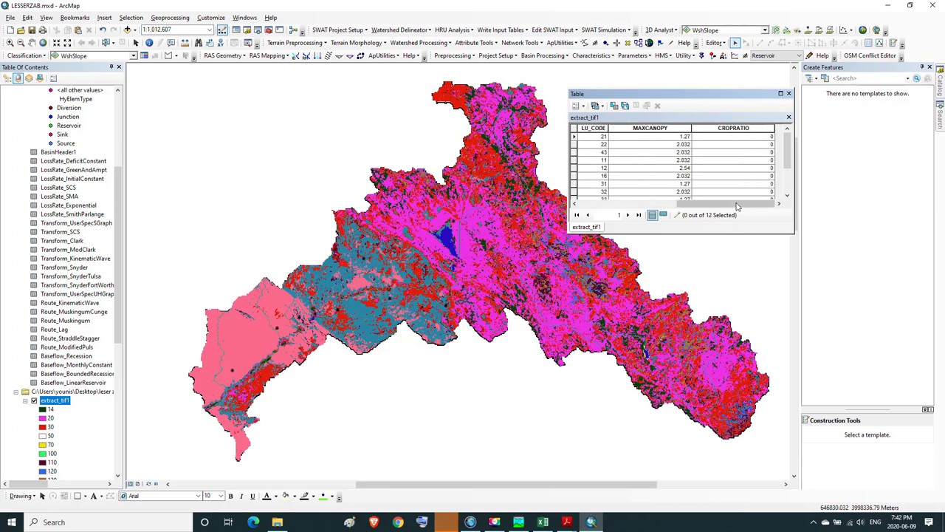
click(741, 138)
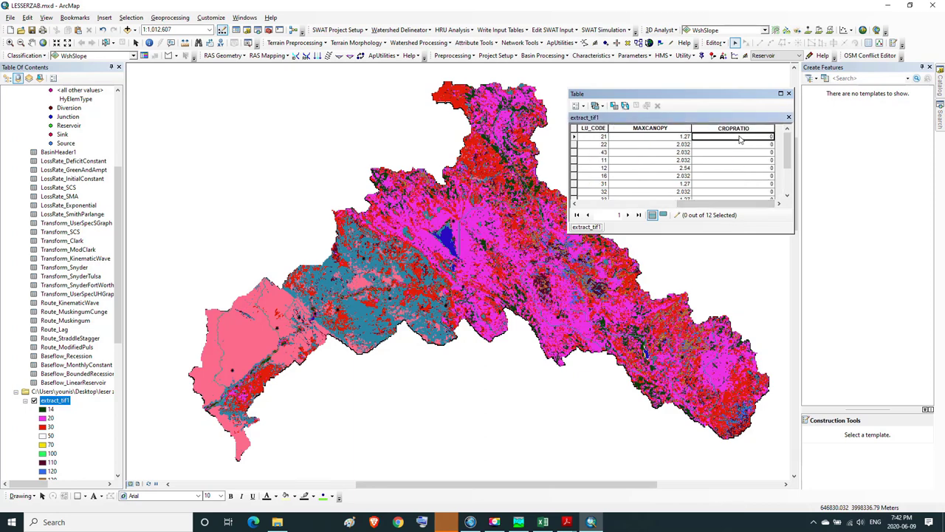
click(740, 137)
key(Return)
drag(691, 204, 603, 206)
key(Home)
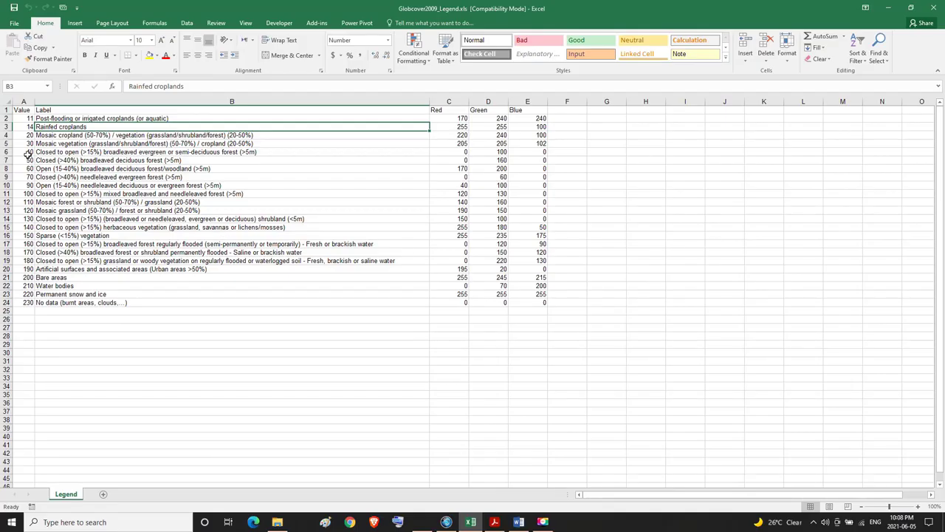
Look up land cover value 20 in the Excel legend and set its CROPRATIO to 0.5 in the ArcMap table
double_click(26, 136)
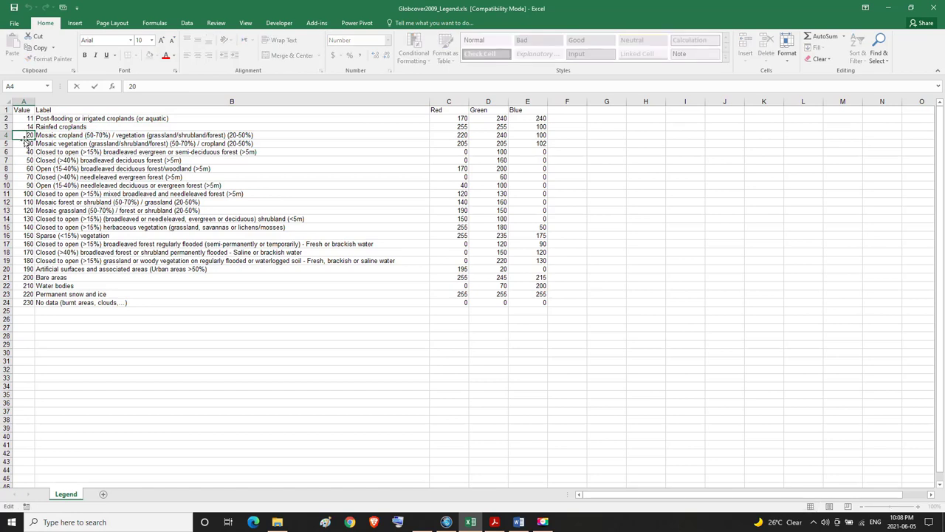
click(62, 136)
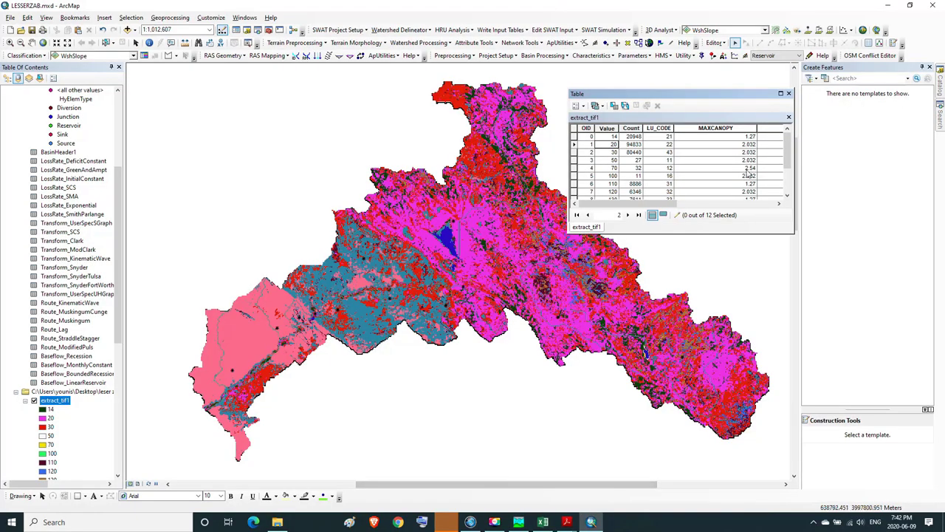
click(696, 205)
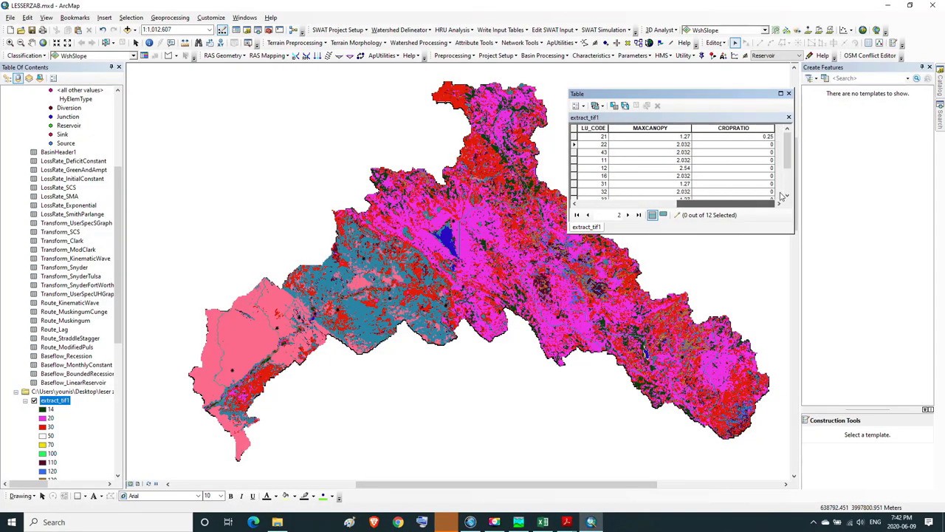
click(769, 144)
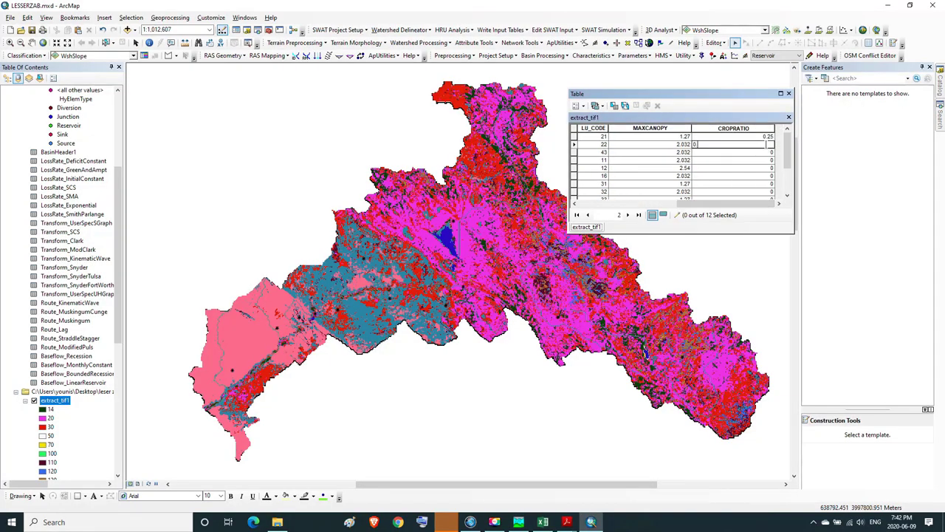
text(.5)
key(Return)
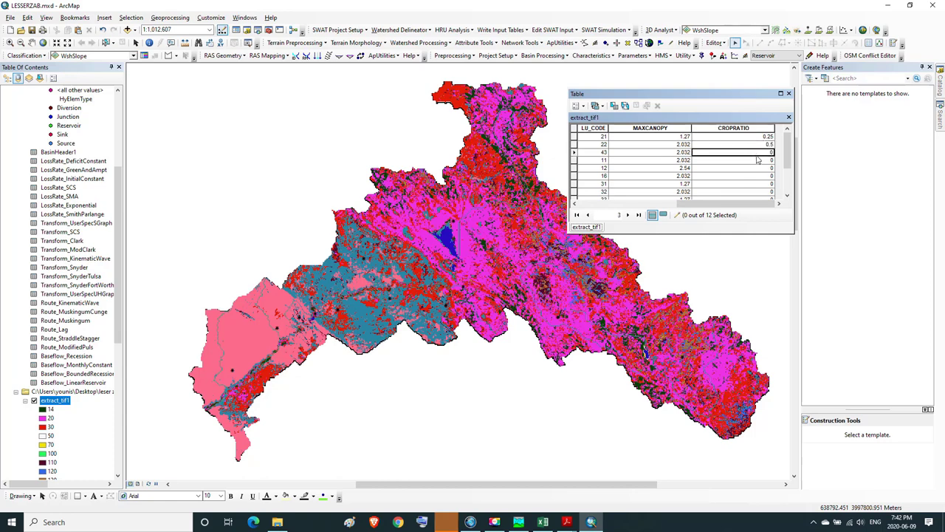
Widen the ArcMap table to fit all columns, and set CROPRATIO to 0.6 for land cover value 30 after checking its Excel legend label
drag(687, 203, 593, 206)
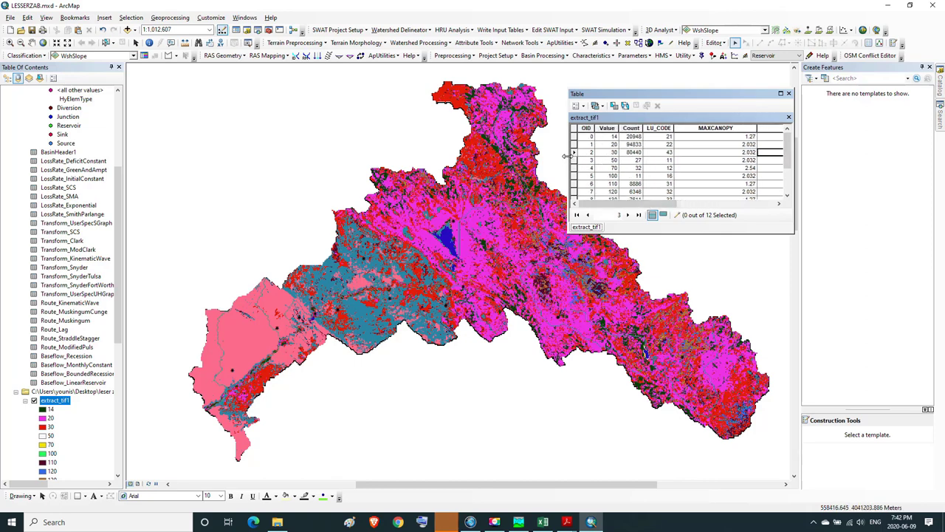
drag(568, 155, 497, 150)
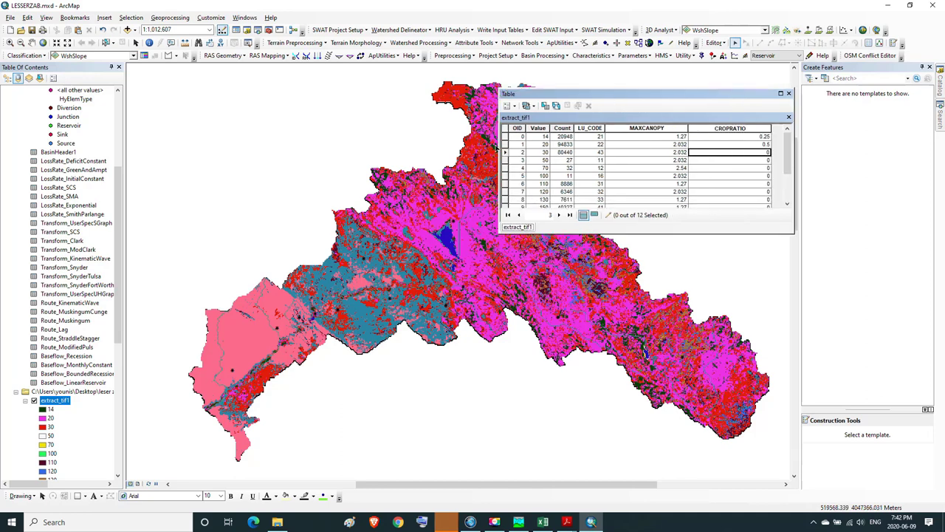
click(543, 153)
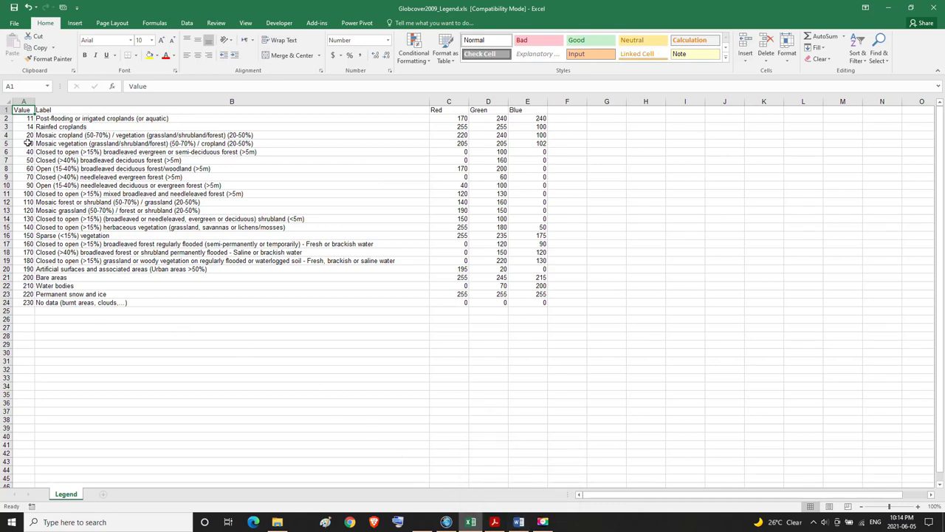
double_click(27, 143)
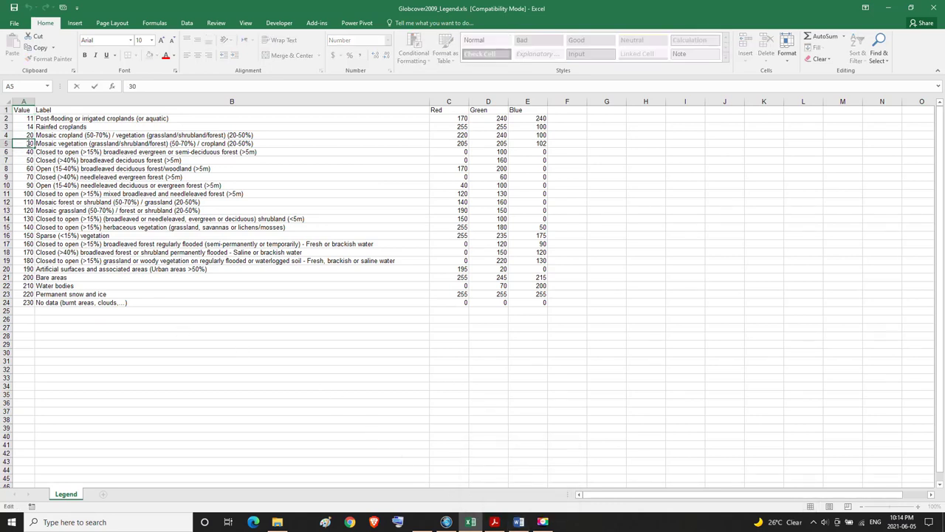
click(58, 144)
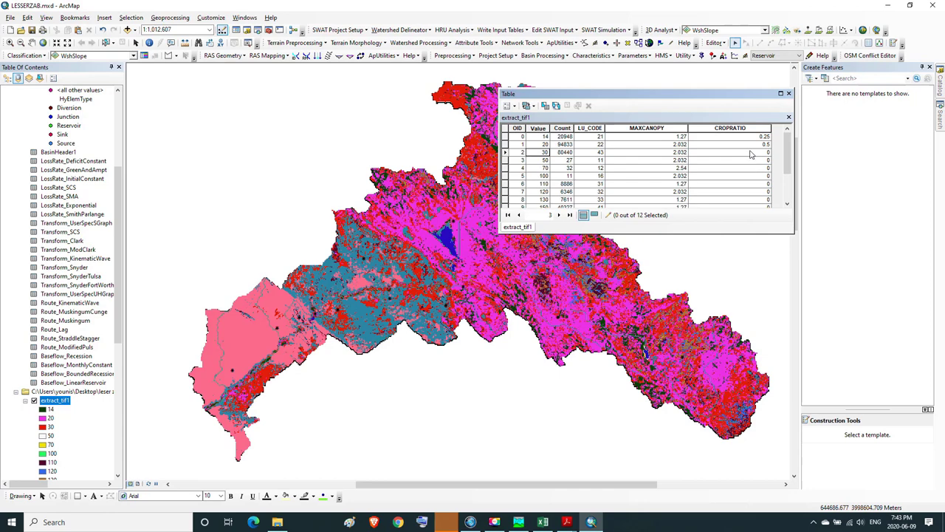
click(751, 153)
text(0.6)
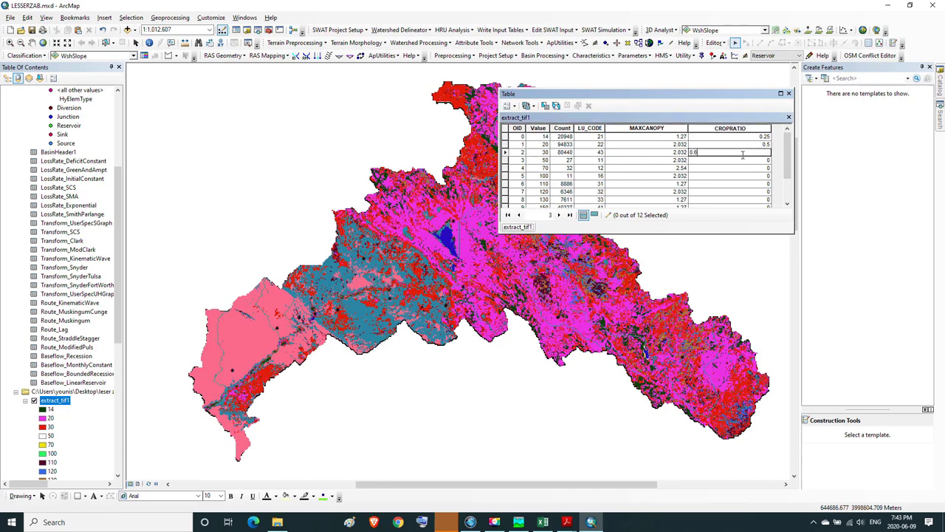
Look up land cover value 50 in the Excel legend and set its CROPRATIO to 0.4 in the ArcMap table
click(544, 160)
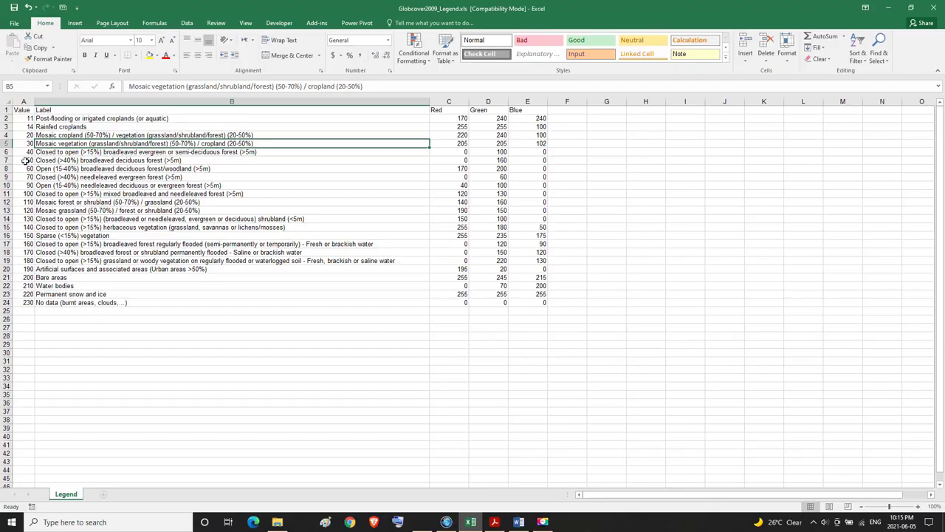
click(26, 159)
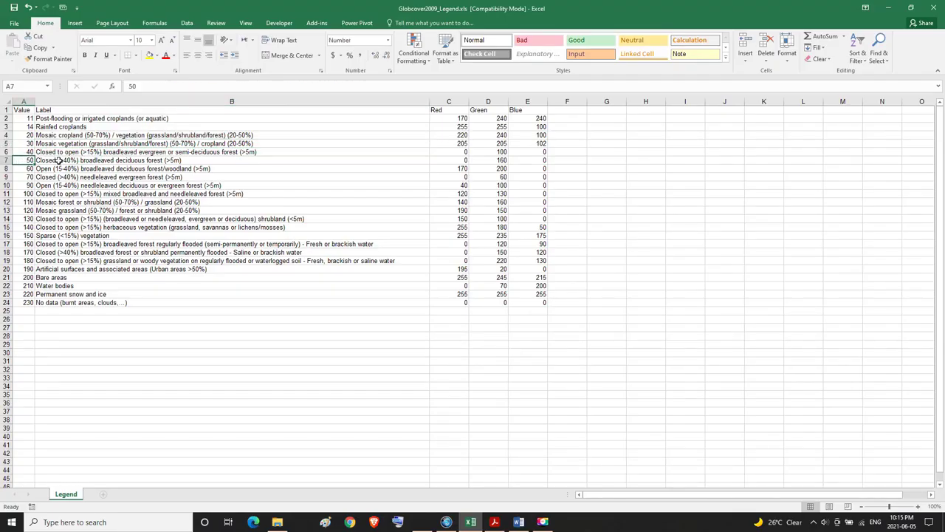
click(58, 160)
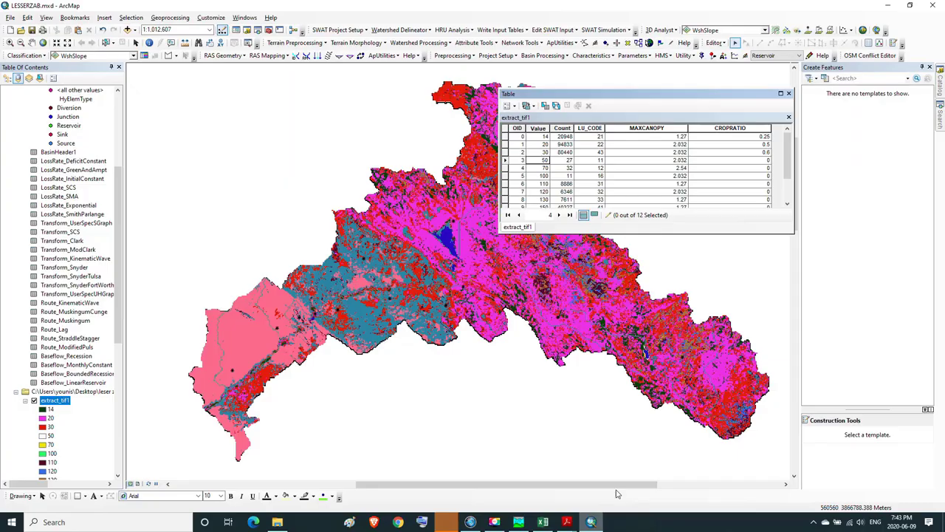
click(754, 161)
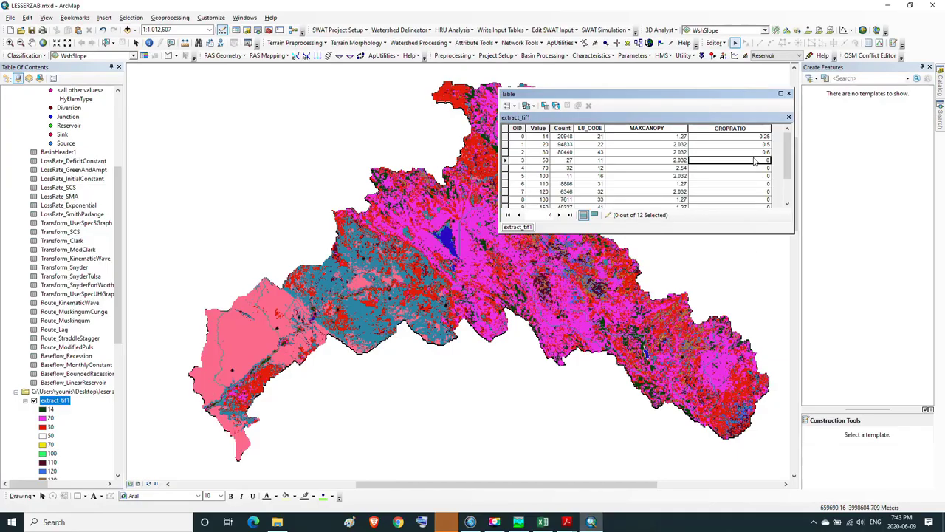
click(753, 161)
text(.4)
click(747, 172)
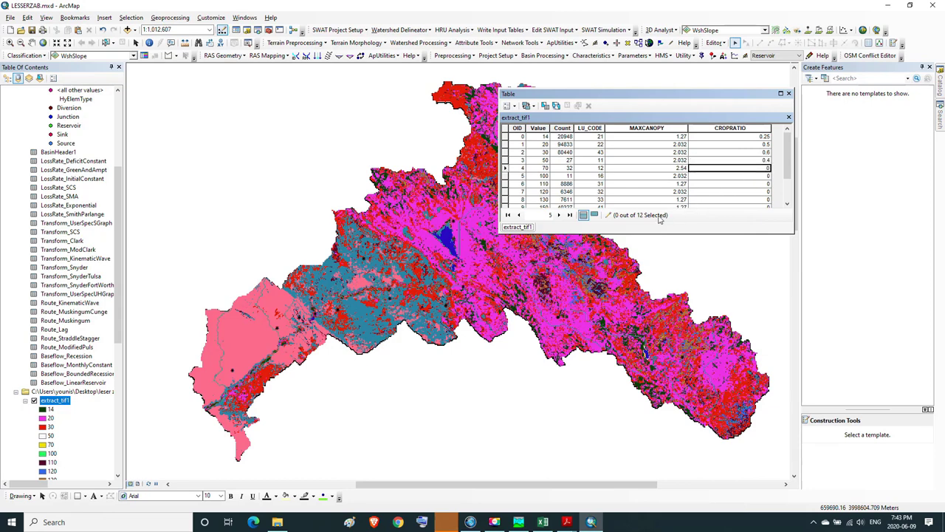
Look up land cover value 70 in the Excel legend and set its CROPRATIO to 0.4 in the ArcMap table
click(543, 170)
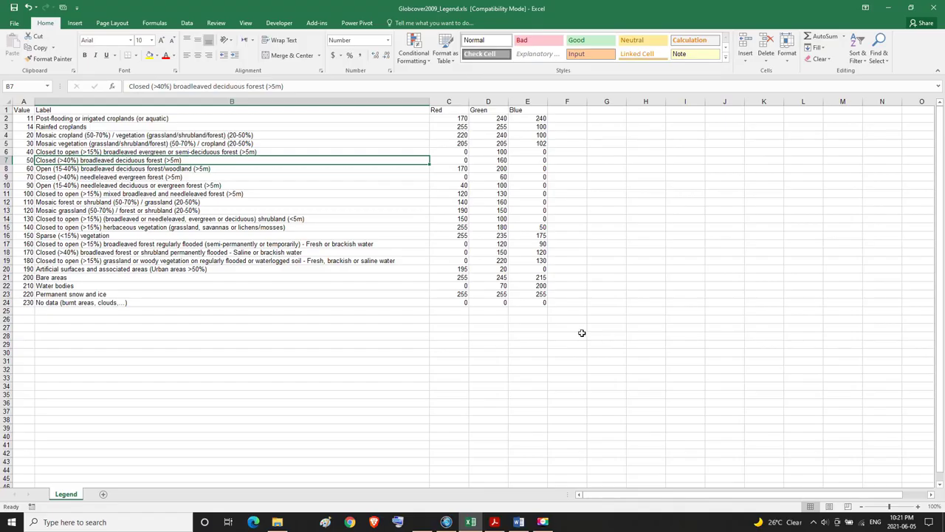
click(26, 177)
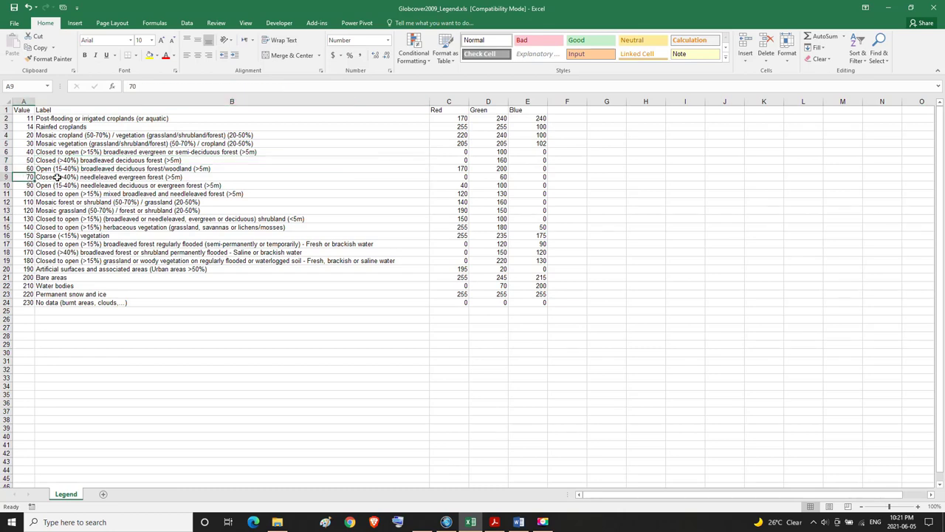
click(57, 178)
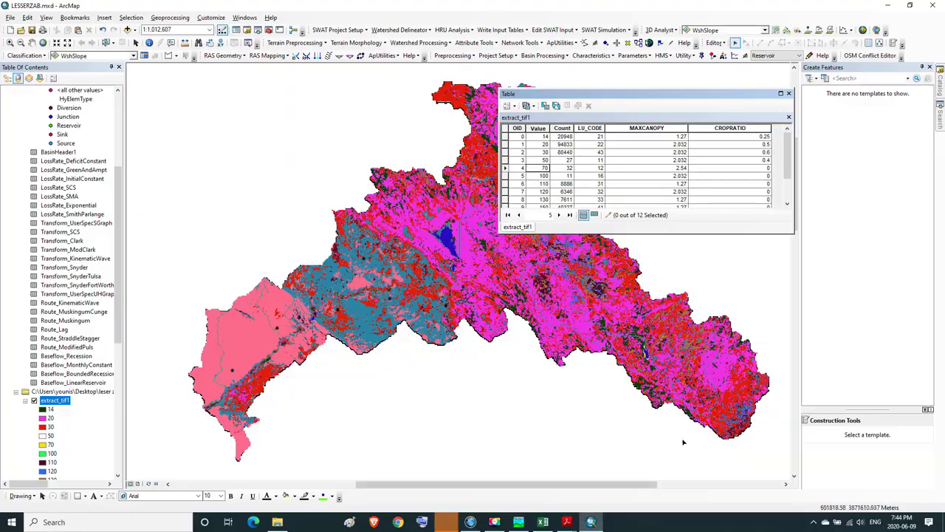
double_click(759, 169)
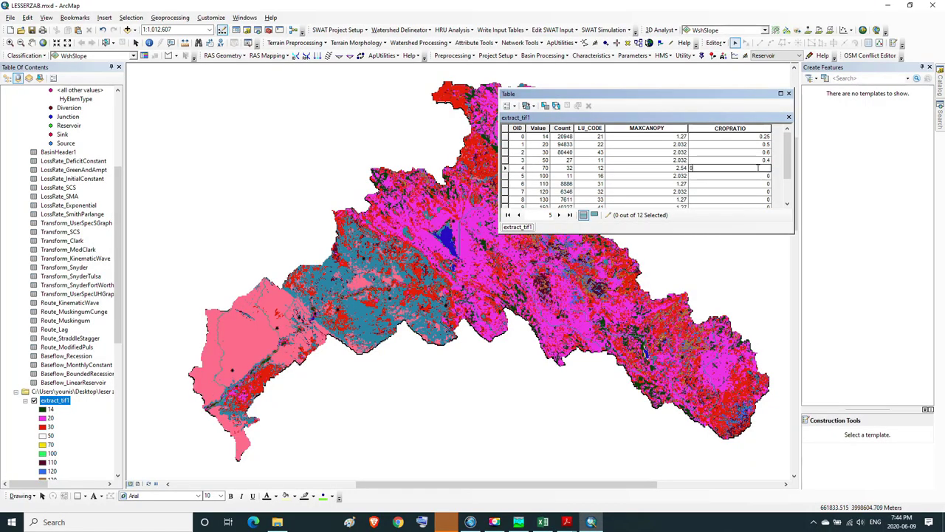
click(760, 177)
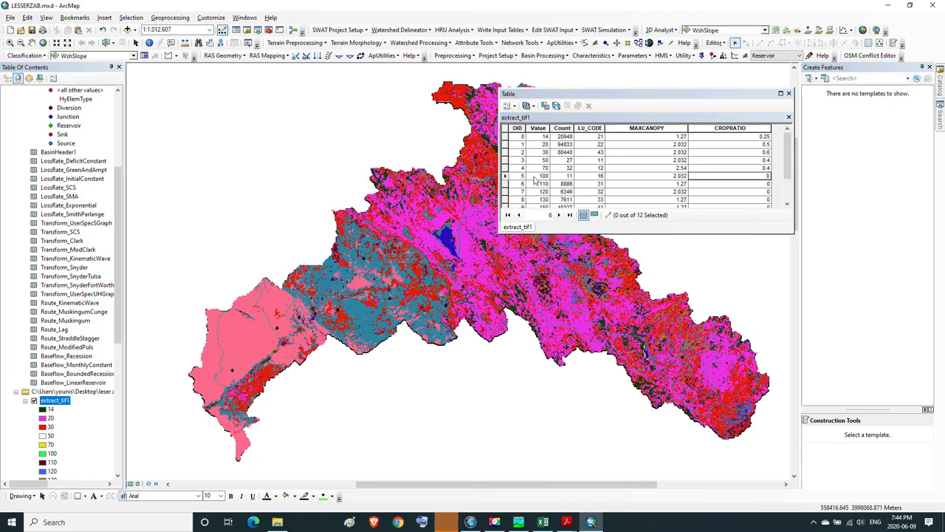
Look up land cover value 100 in the Excel legend and set its CROPRATIO to 0.15 in the ArcMap table
click(540, 177)
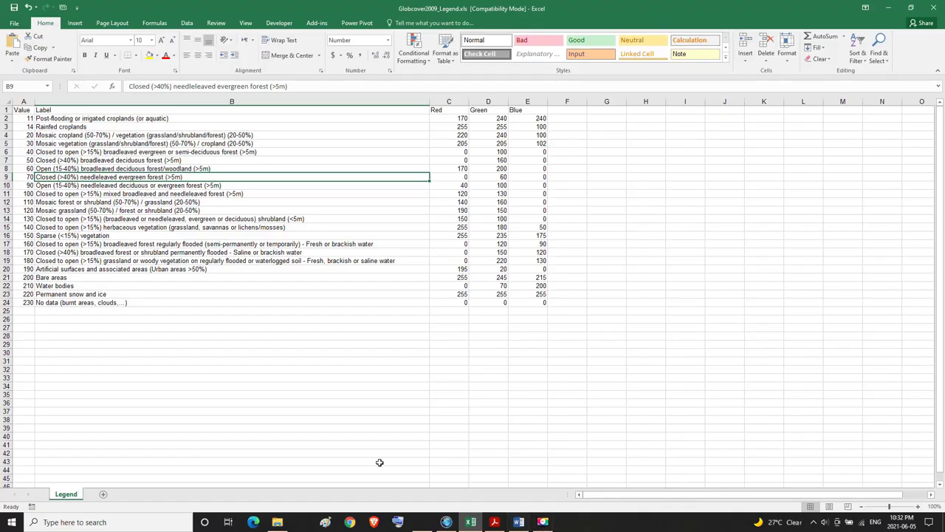
click(24, 194)
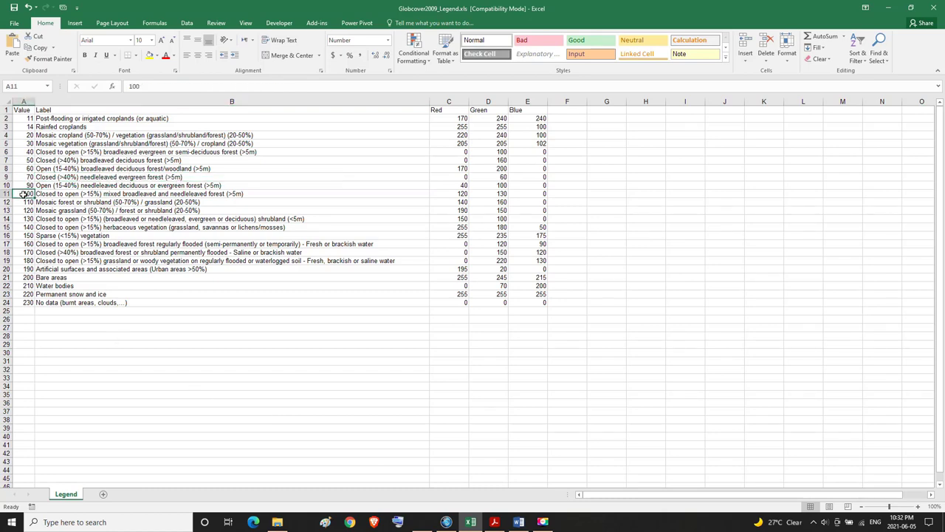
click(66, 194)
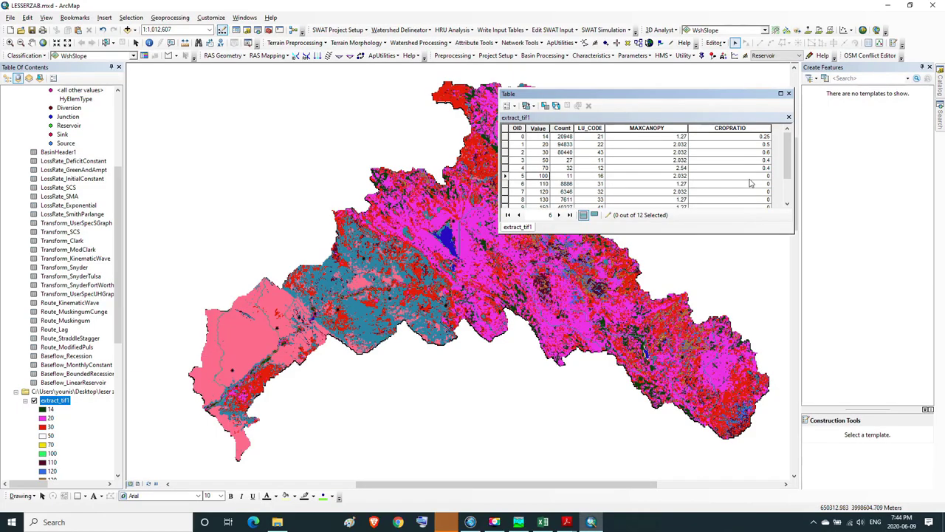
click(749, 178)
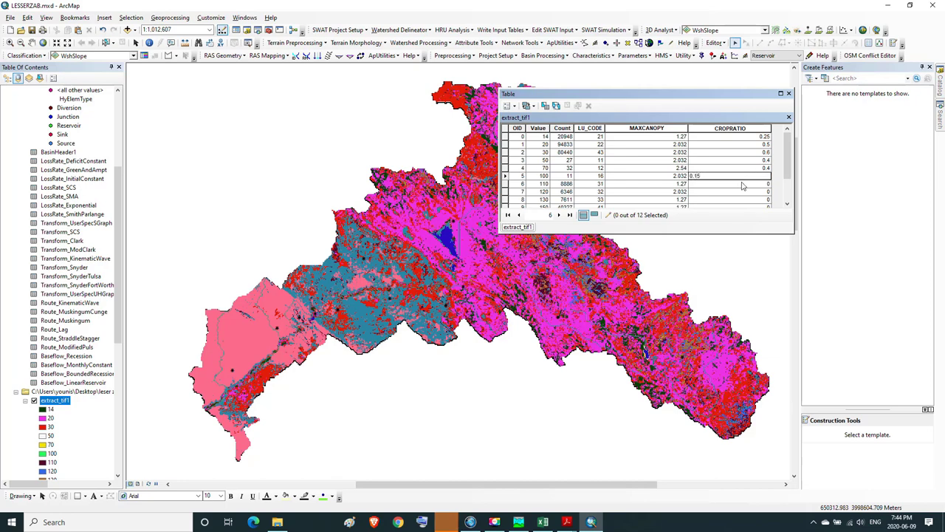
key(Return)
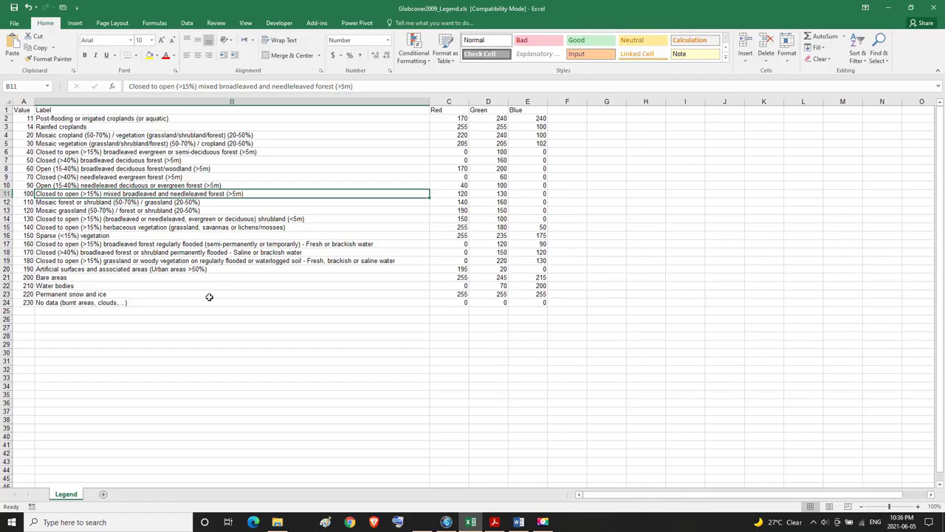
Look up land cover value 110 in the Excel legend and set its CROPRATIO to 0.5 in the ArcMap table
click(27, 201)
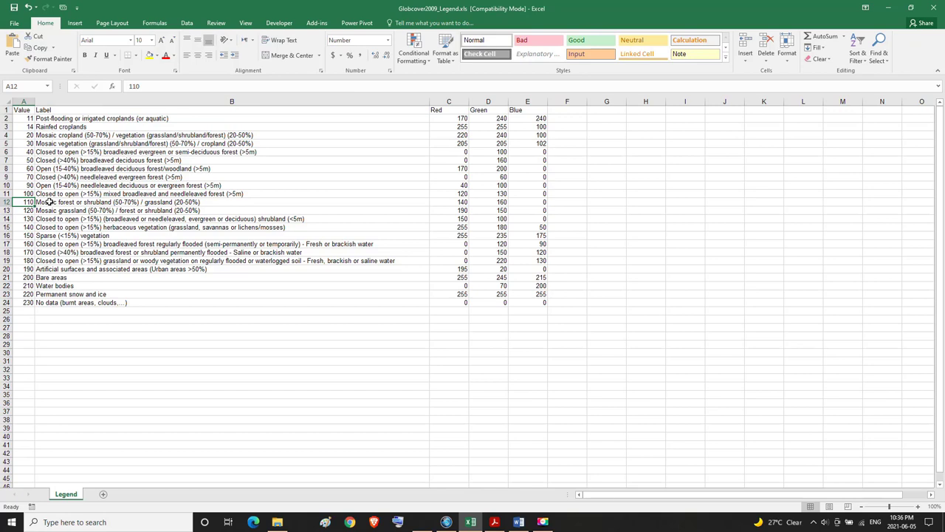
click(48, 202)
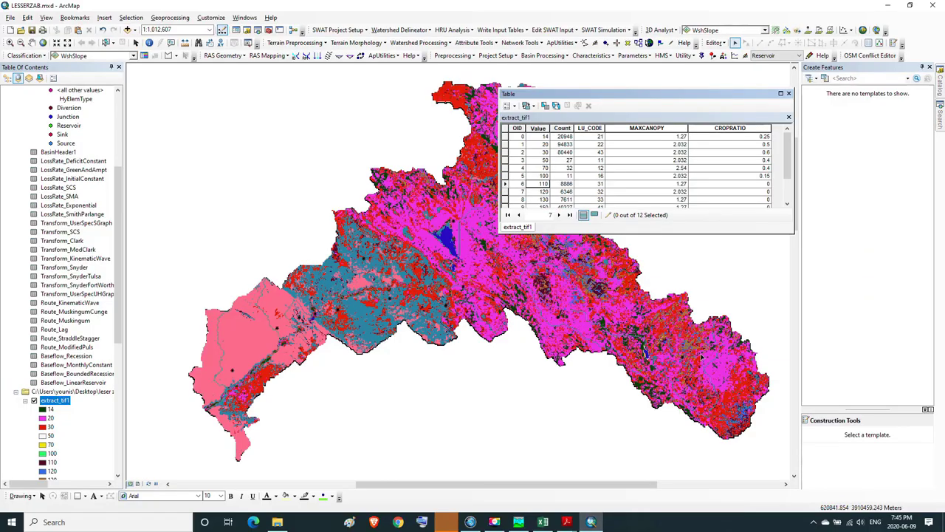
click(748, 186)
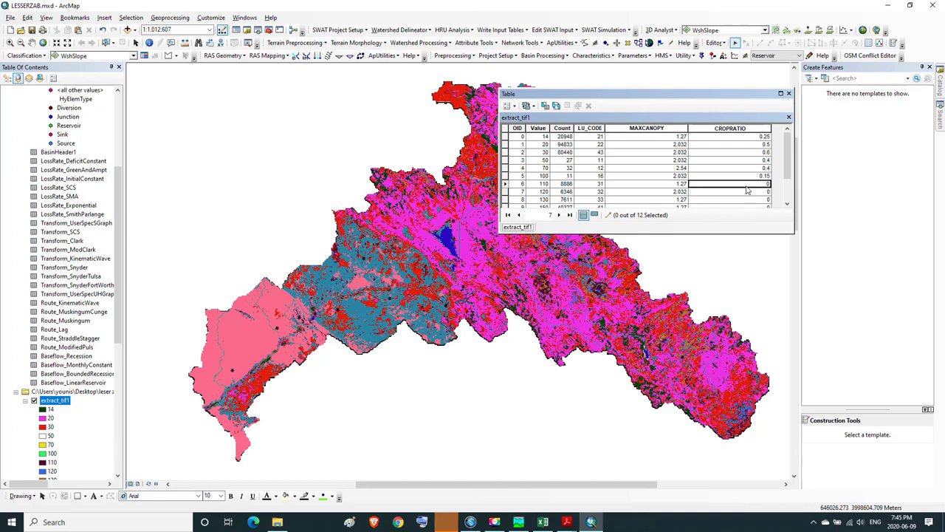
click(748, 191)
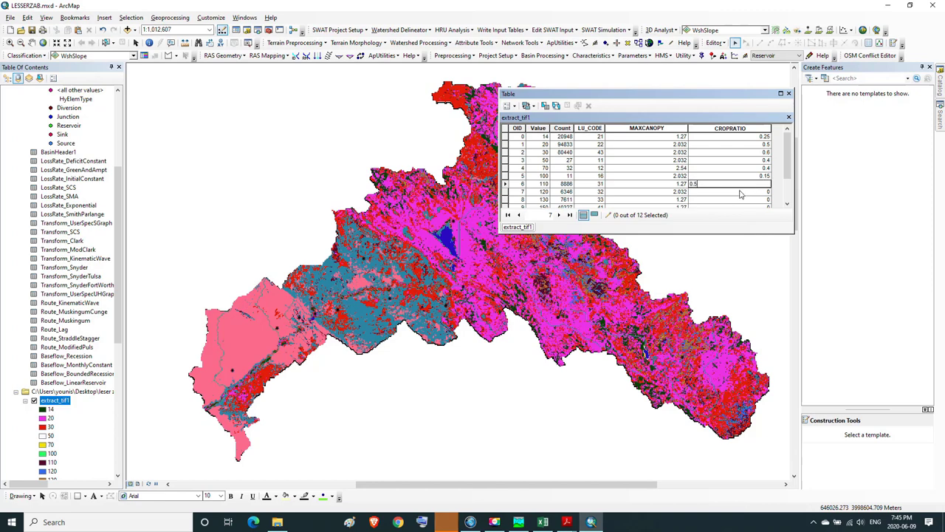
text(.5)
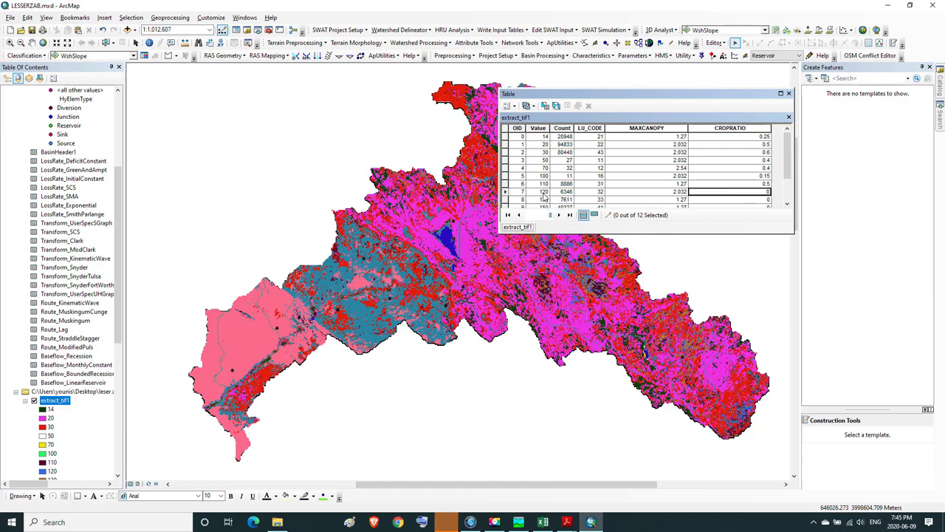
Look up land cover value 120 in the Excel legend and set its CROPRATIO to 0.5 in the ArcMap table
click(545, 192)
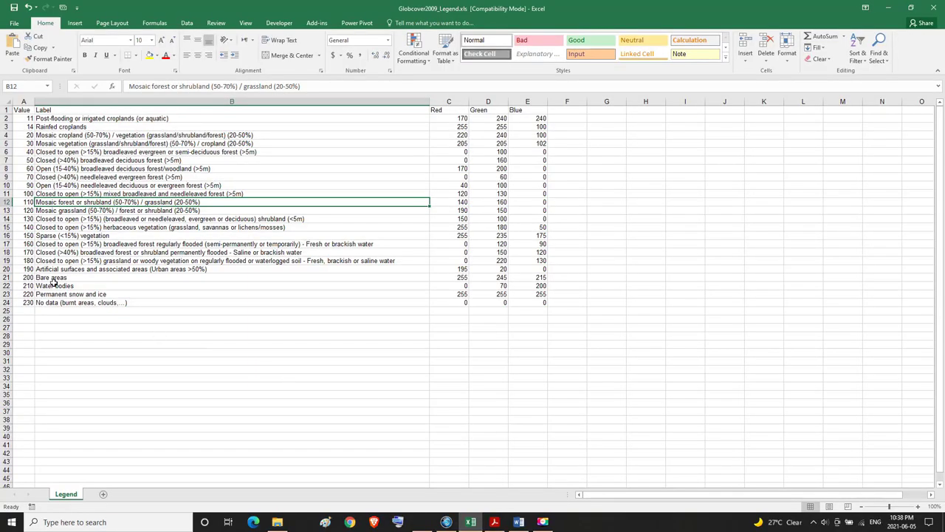
click(24, 210)
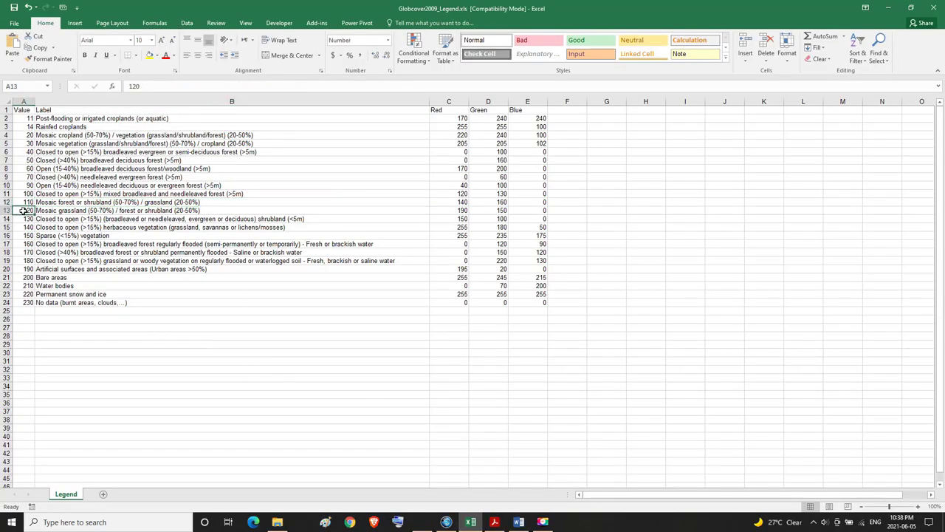
click(53, 212)
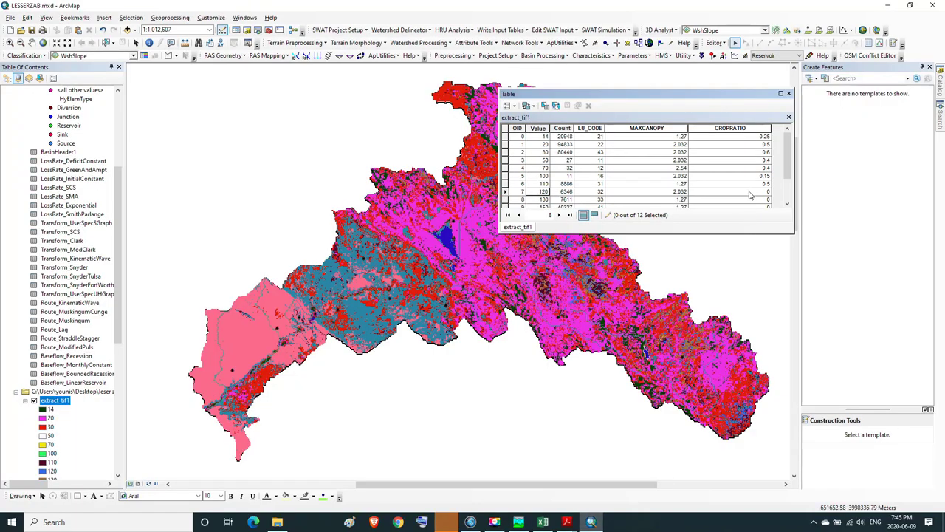
click(750, 193)
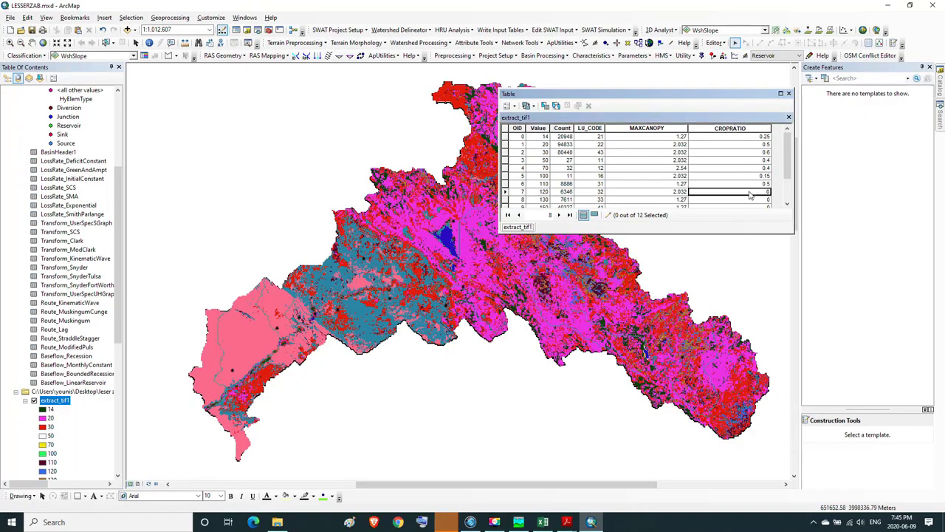
text(0.5)
Look up land cover value 130 in the Excel legend and set its CROPRATIO to 0.15 in the ArcMap table
click(787, 203)
click(788, 204)
click(787, 204)
click(787, 204)
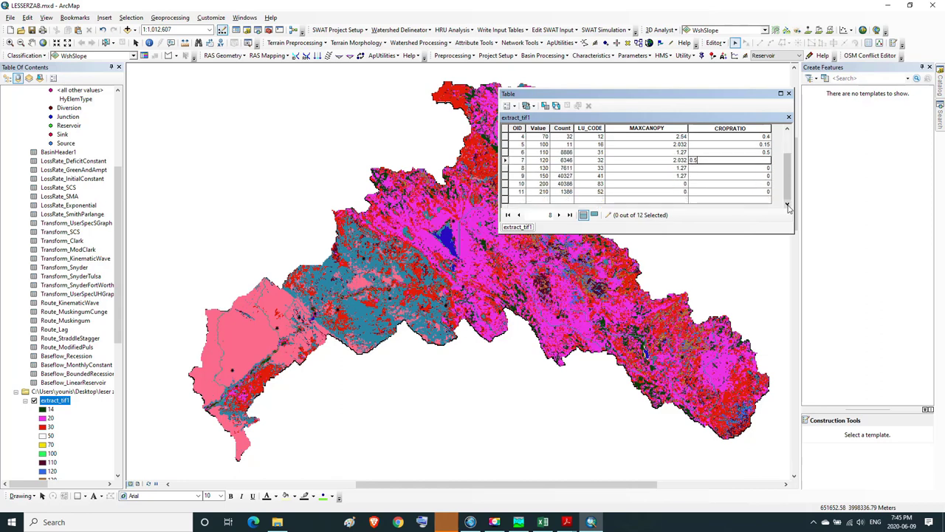
click(541, 169)
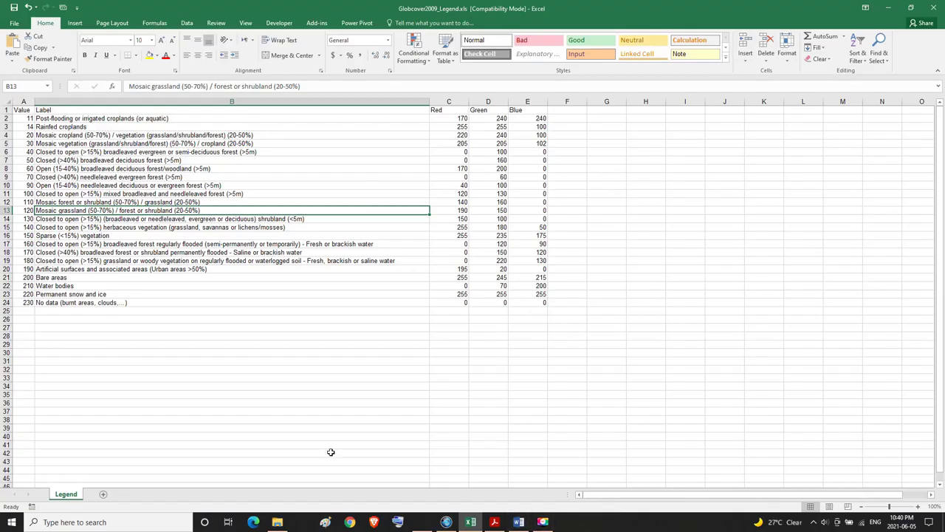
click(28, 220)
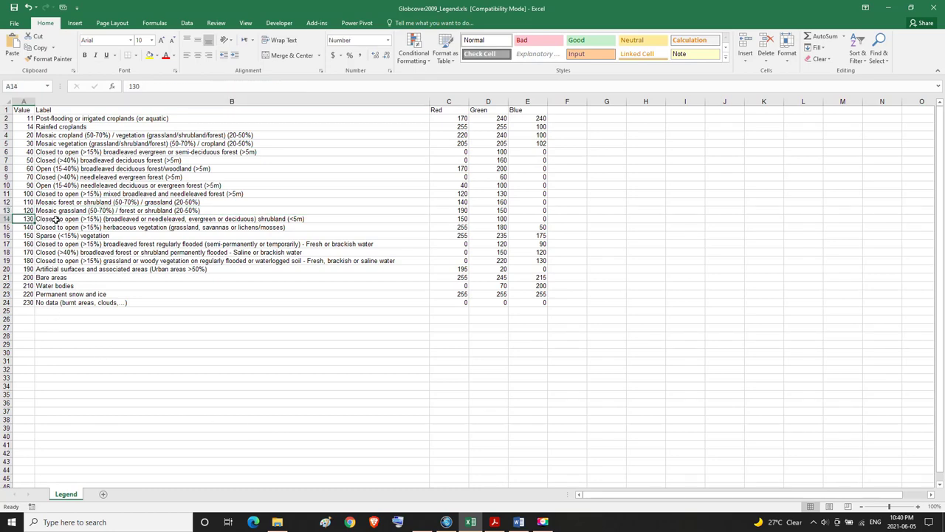
click(55, 220)
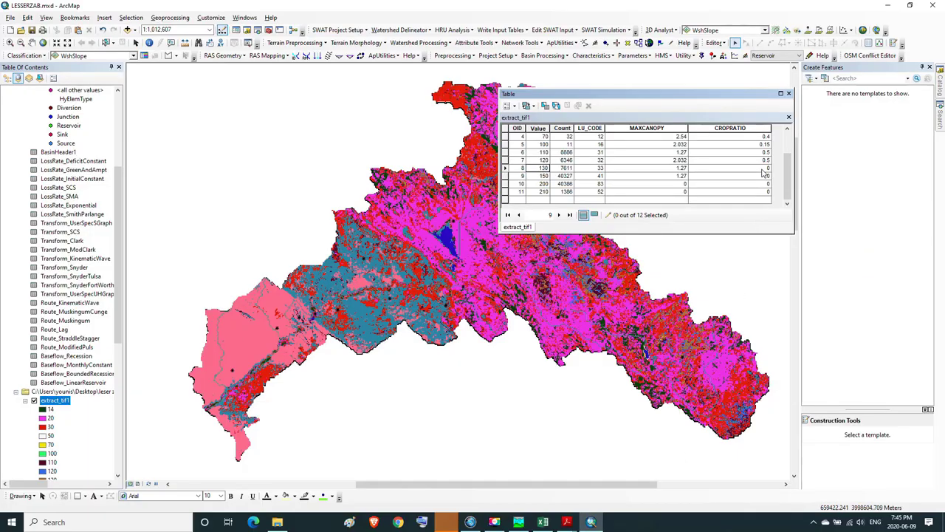
click(764, 169)
text(0.15)
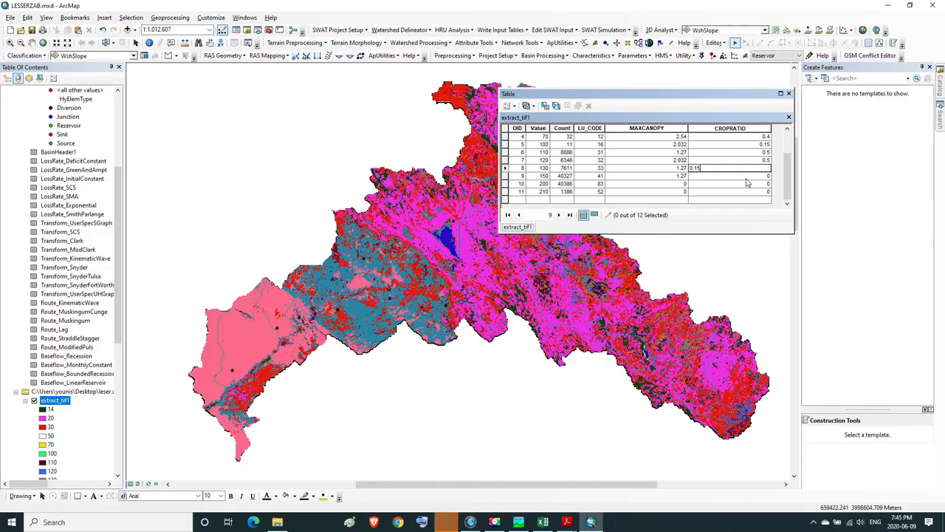
Look up land cover value 150 in the Excel legend and set its CROPRATIO to 0.15 in the ArcMap table
click(747, 178)
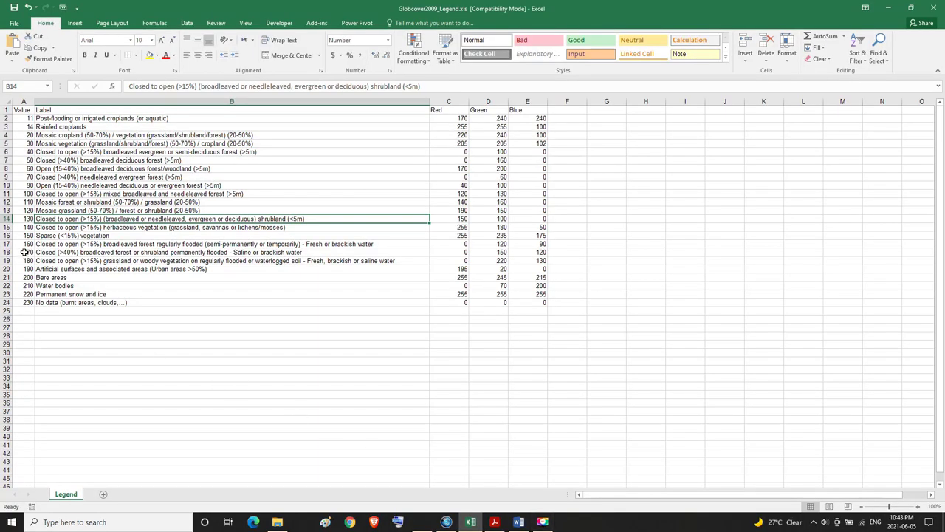
click(24, 235)
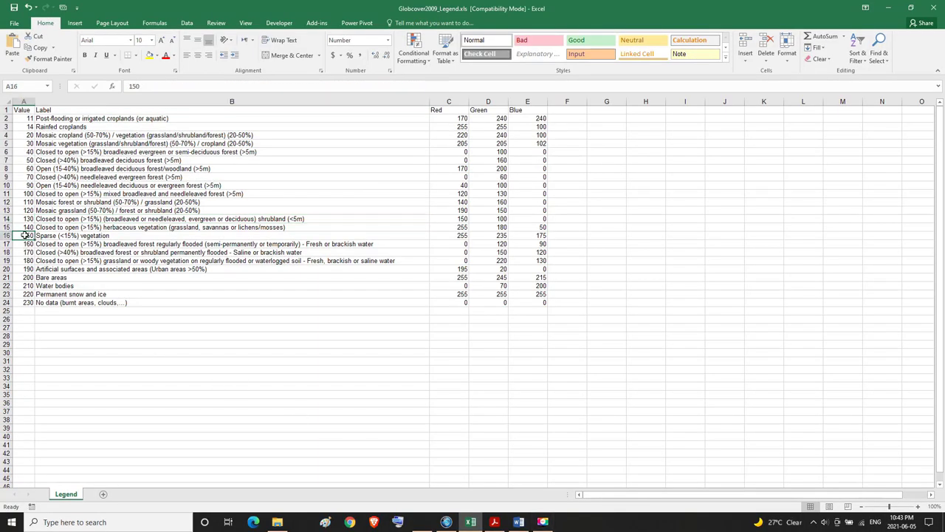
click(50, 235)
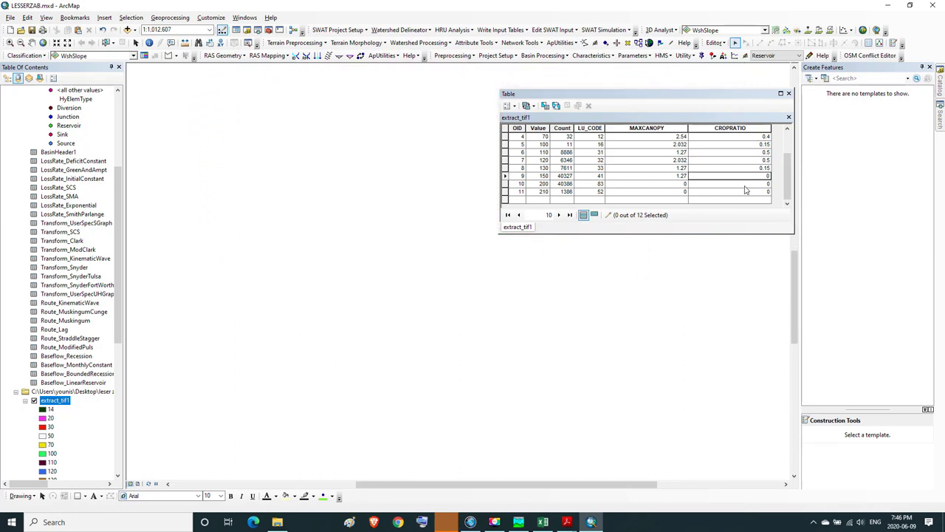
click(749, 180)
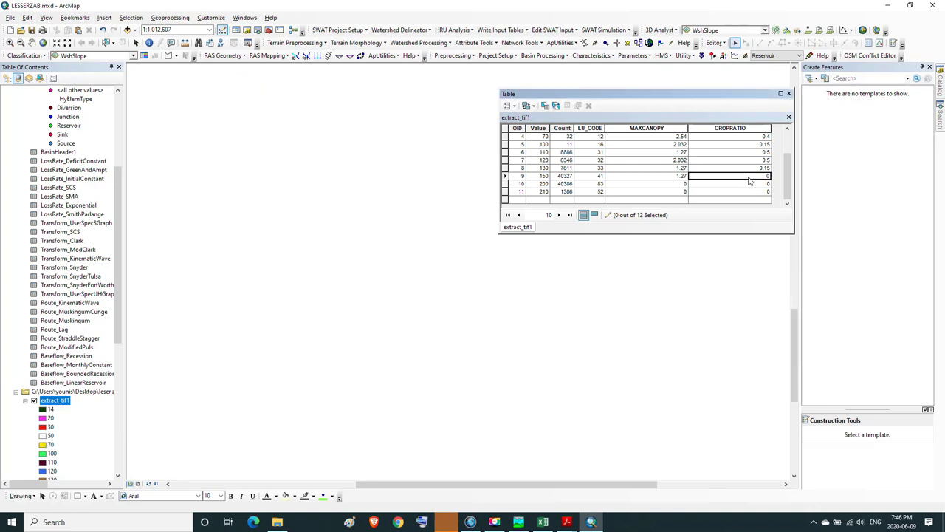
click(747, 181)
text(.)
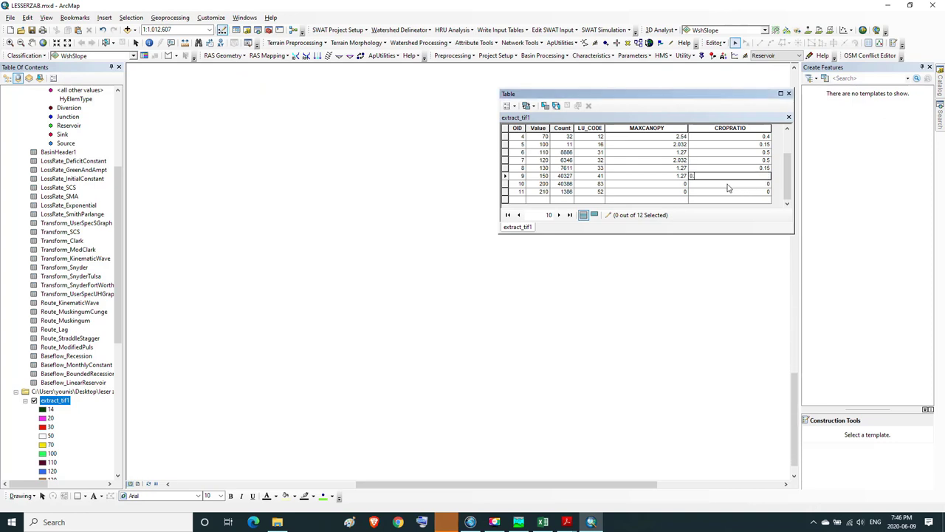
text(15)
key(Return)
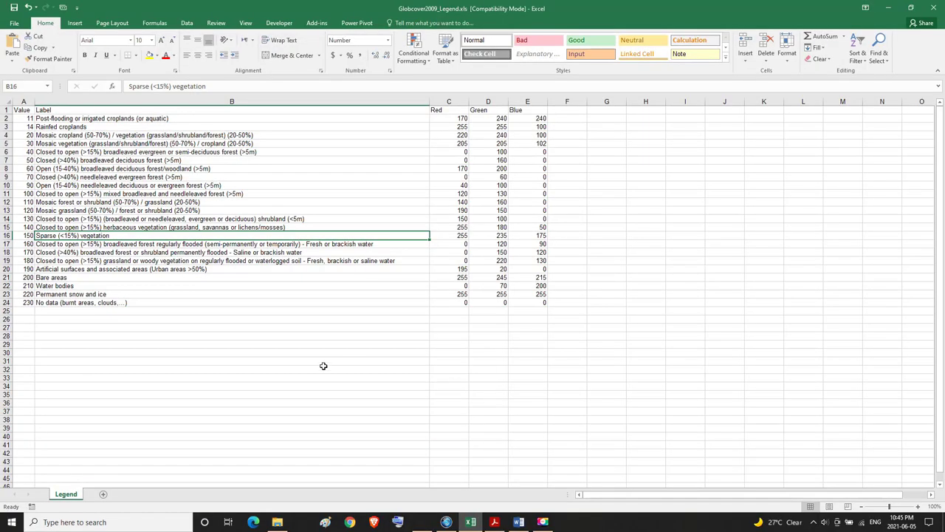
Look up land cover values 200 and 210 in the Excel legend and review their CROPRATIO and MAXCANOPY entries in the ArcMap table
click(25, 278)
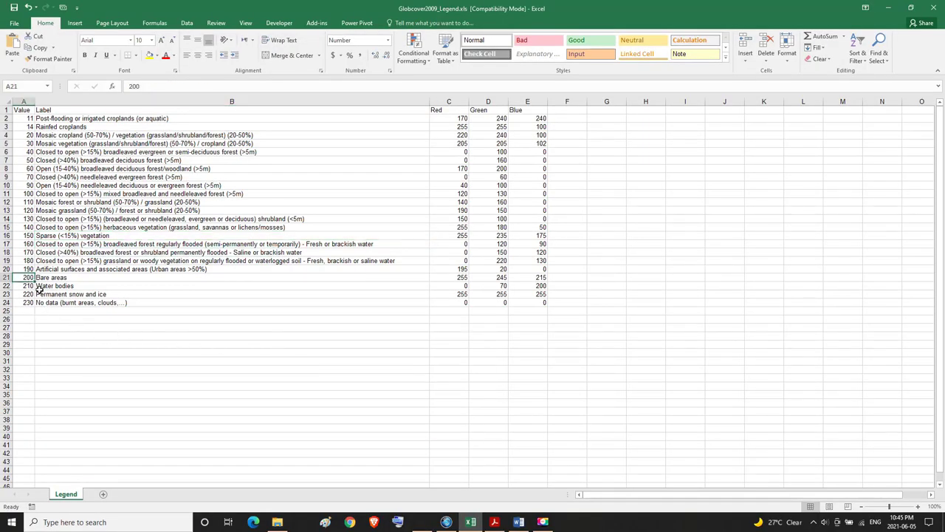
click(65, 277)
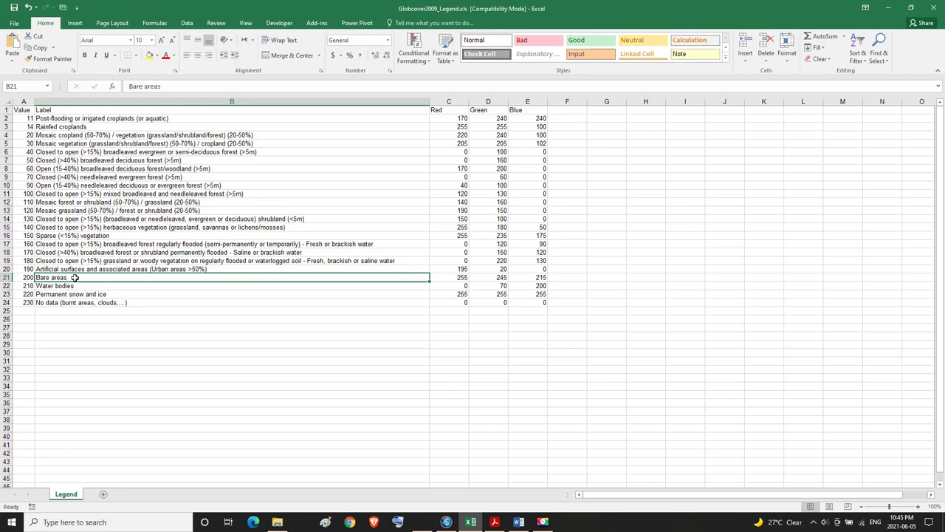
double_click(27, 285)
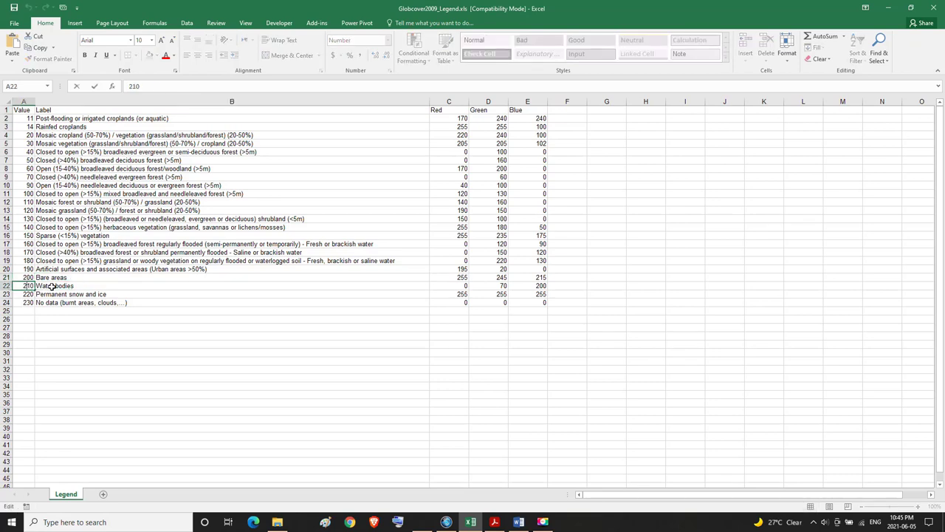
click(51, 286)
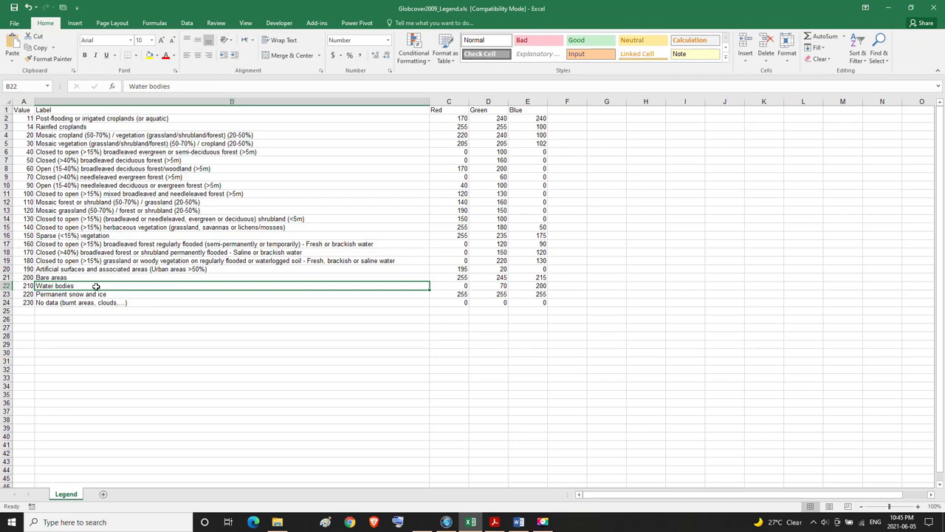
click(45, 278)
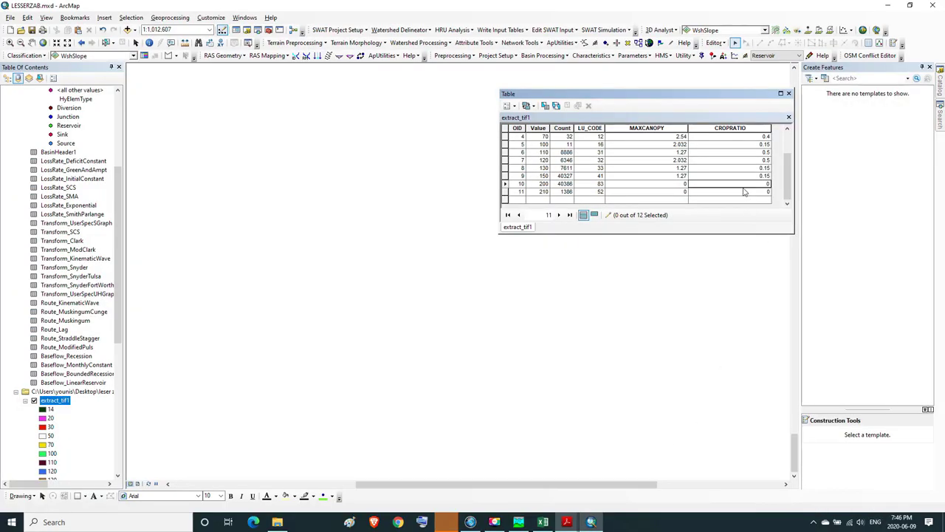
click(746, 185)
click(739, 194)
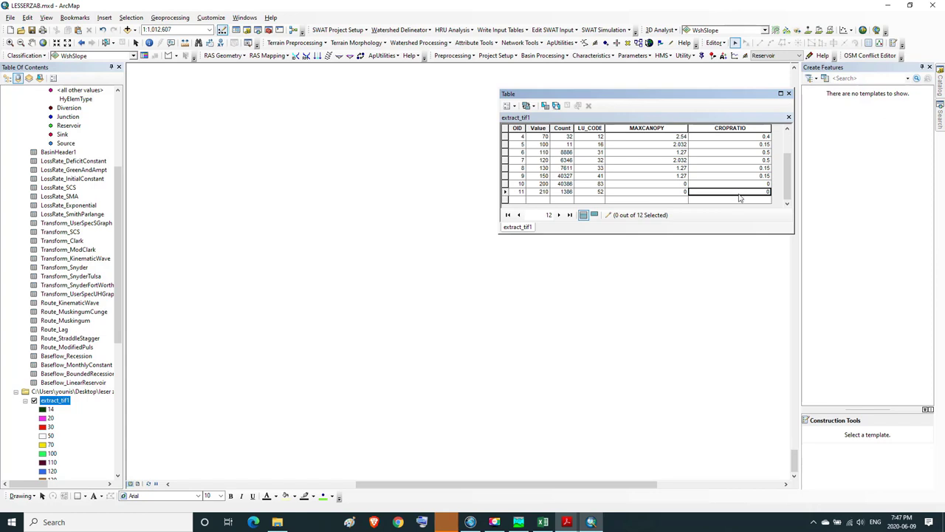
click(648, 128)
click(737, 128)
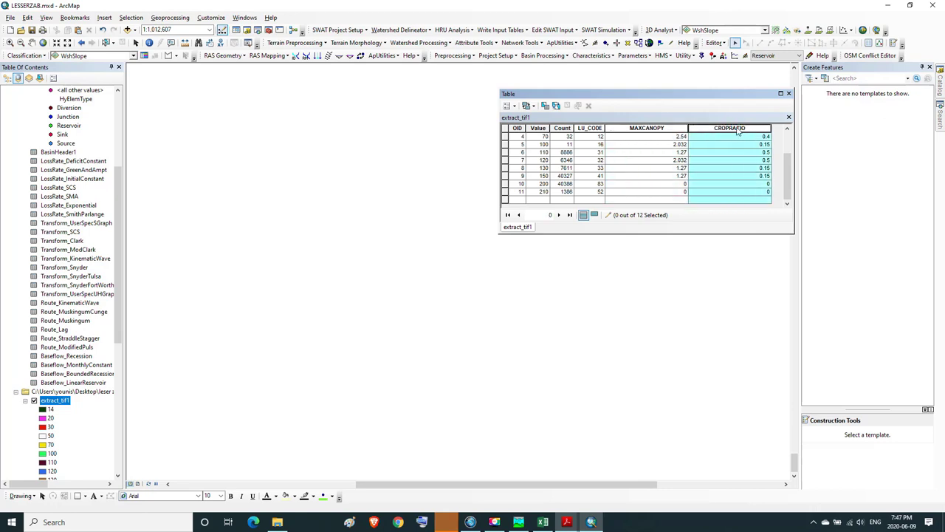
click(671, 137)
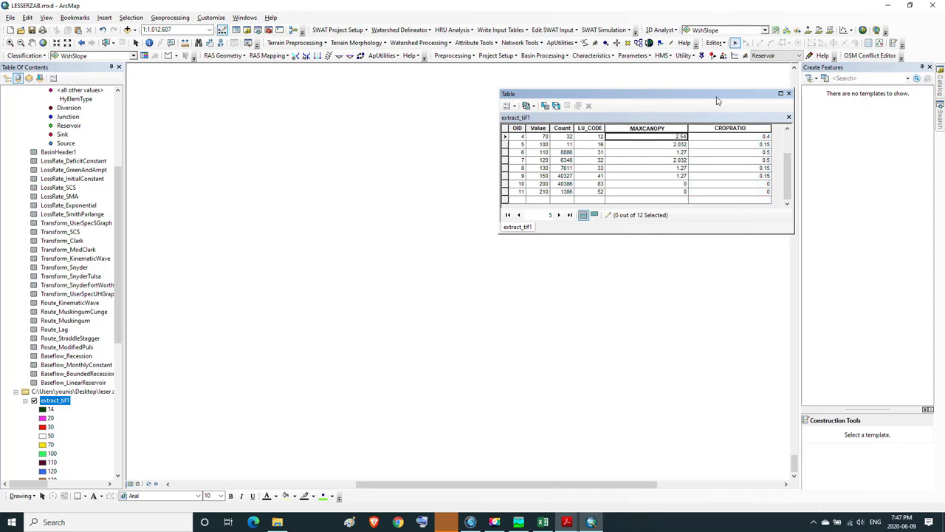
Stop the ArcMap editing session and save the edits to the extract_tif1 table
click(715, 43)
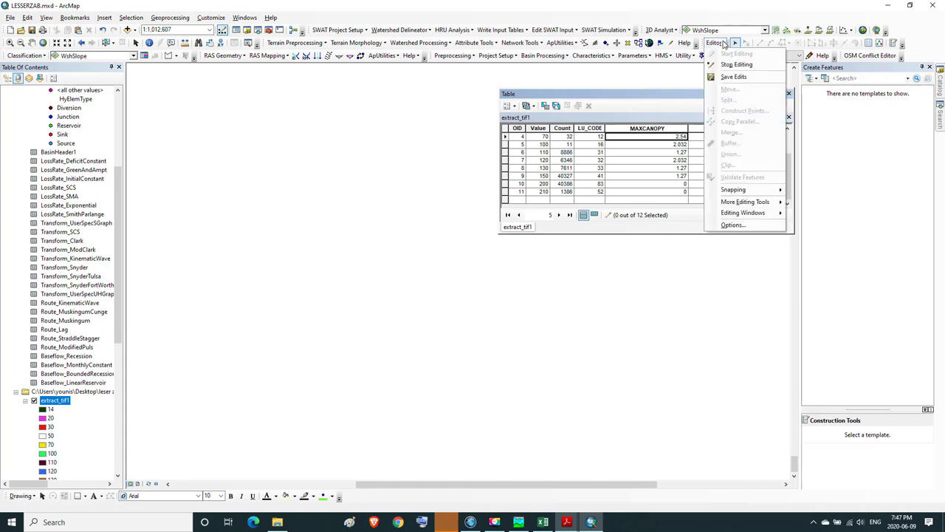
click(729, 65)
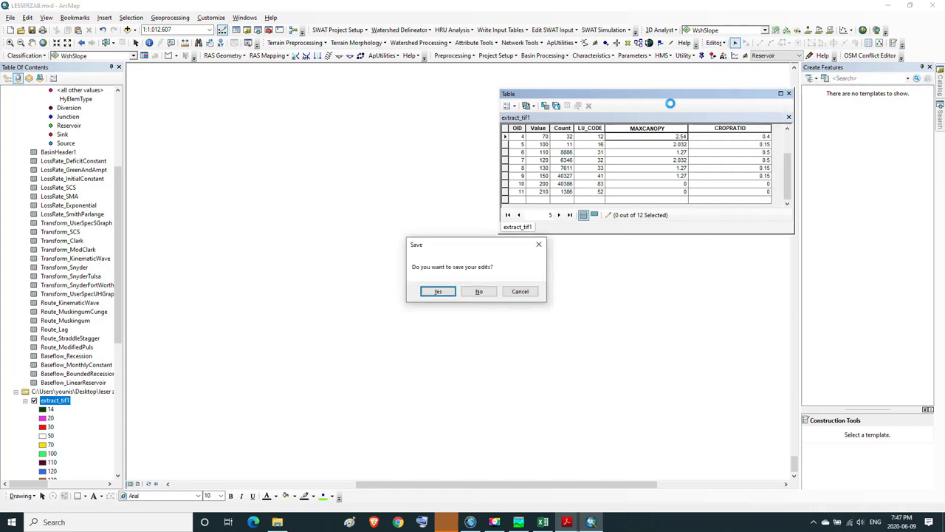
click(438, 291)
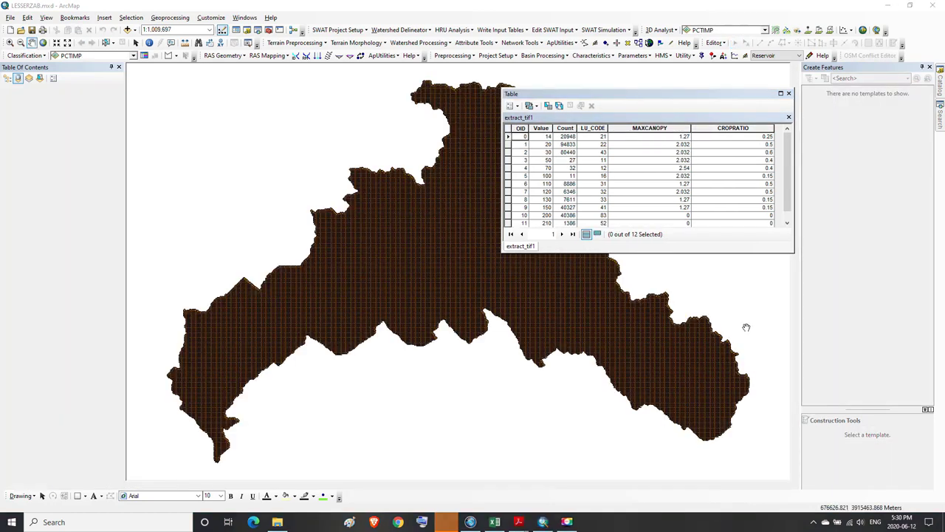